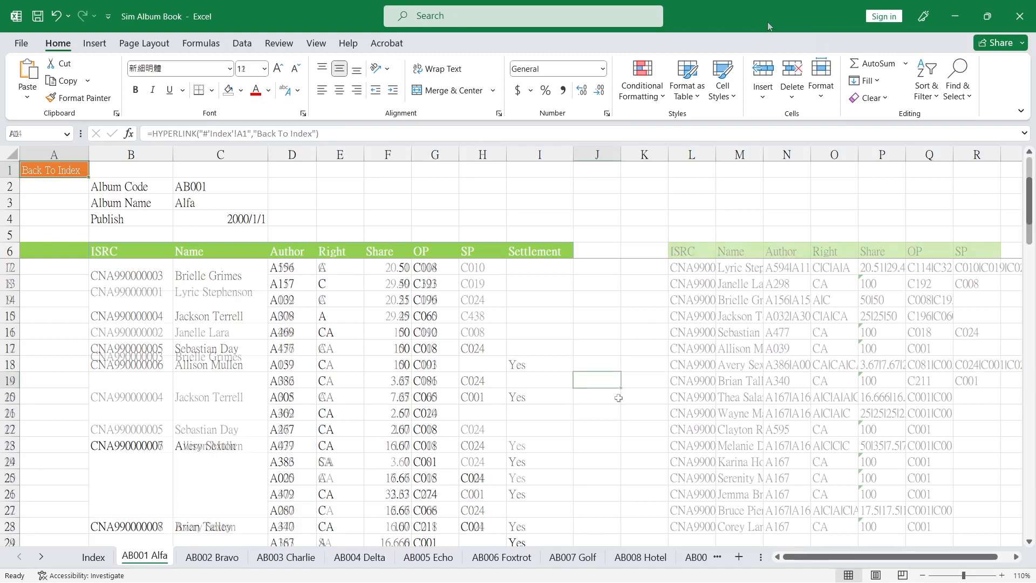
# - Auto-fit the widths of columns L and N in the summary area
pyautogui.doubleClick(715, 157)
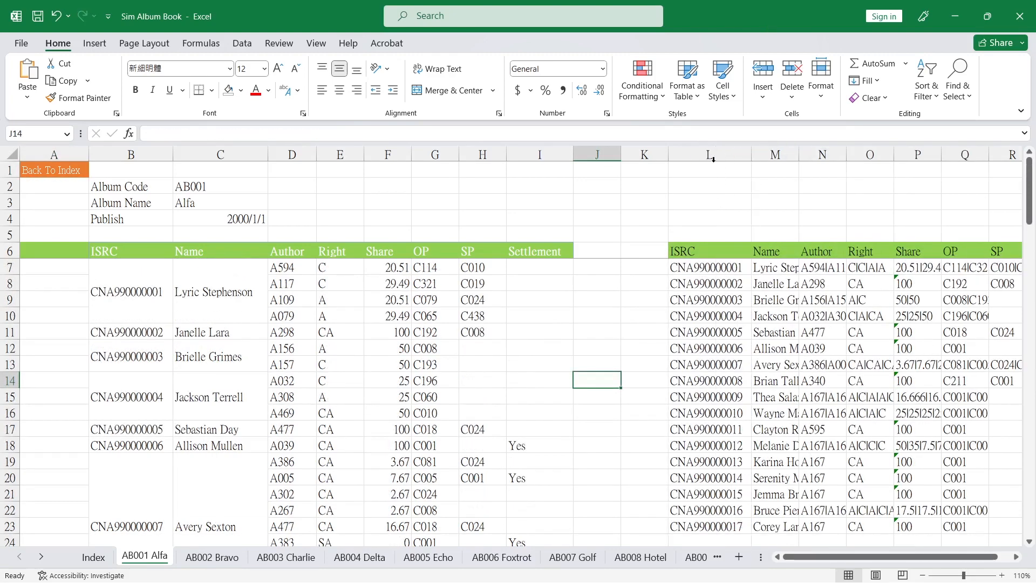
pyautogui.doubleClick(849, 154)
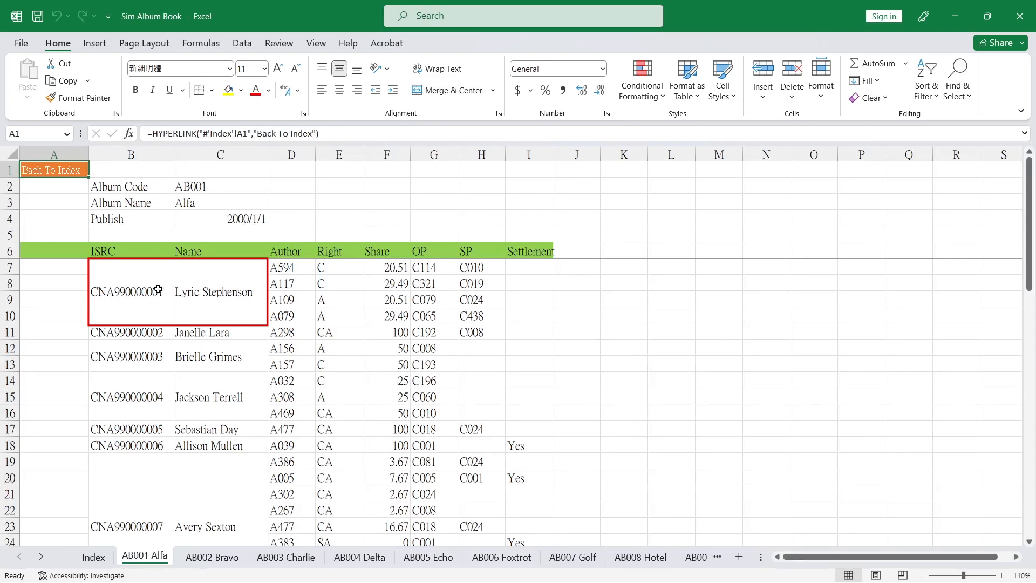
# - Unmerge all merged ISRC and Name cells in B7:C54 of the AB001 Alfa sheet
pyautogui.moveTo(117, 294); pyautogui.dragTo(475, 296)
pyautogui.click(474, 297)
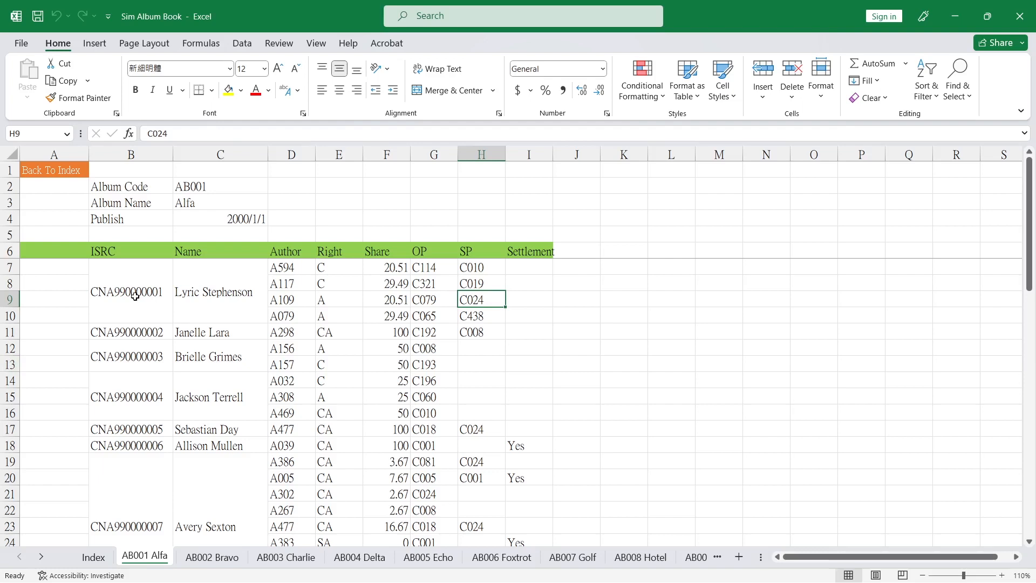
pyautogui.moveTo(152, 295); pyautogui.dragTo(202, 295)
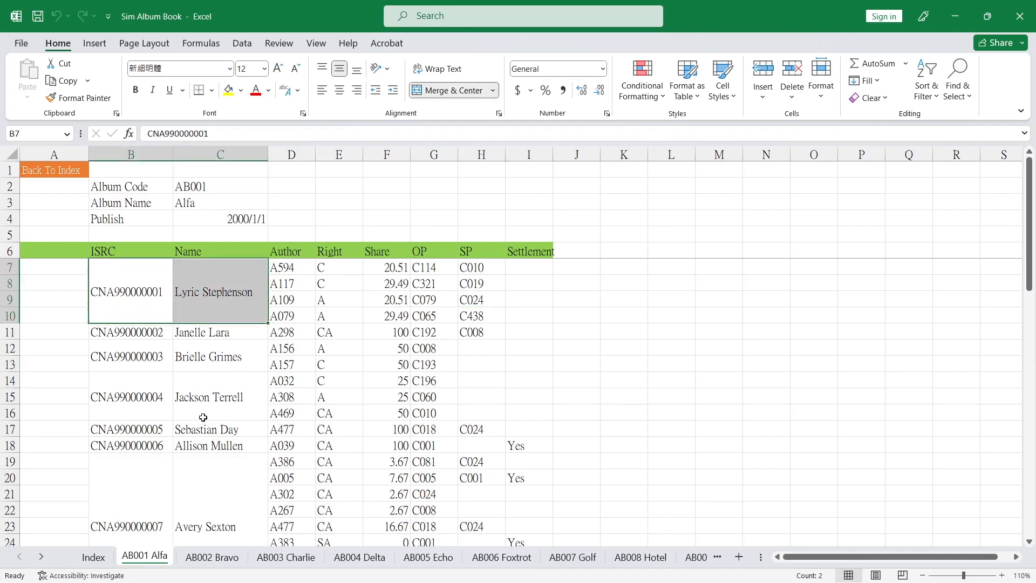
pyautogui.scroll(-4, 203, 417)
pyautogui.scroll(-10, 203, 416)
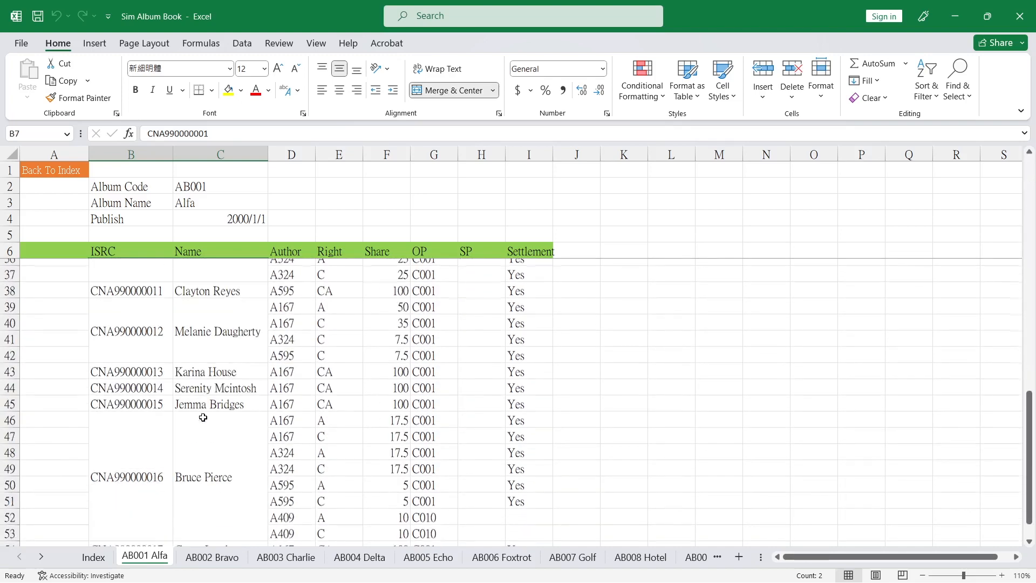
pyautogui.keyDown('shift'); pyautogui.click(210, 347); pyautogui.keyUp('shift')
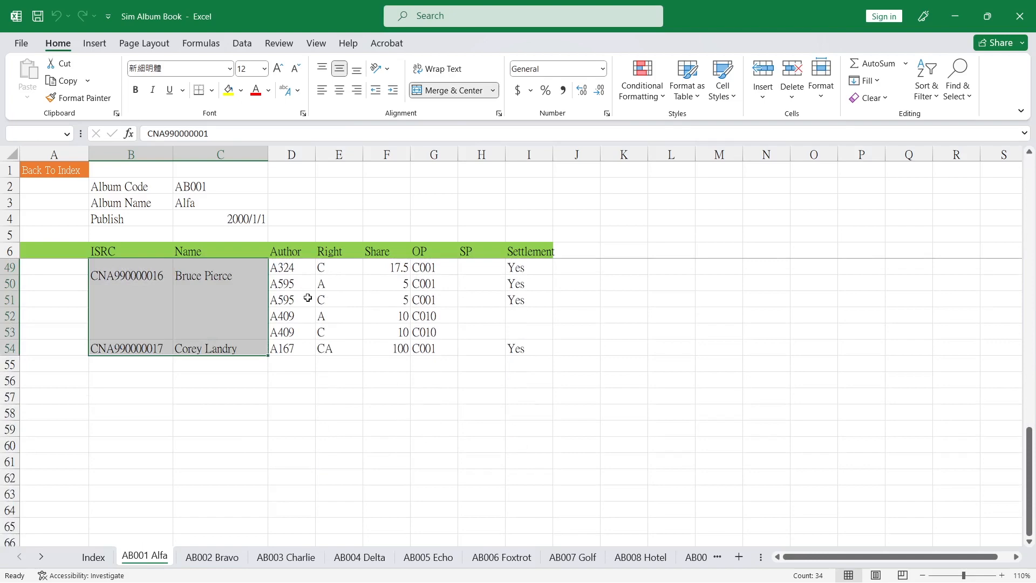
pyautogui.click(434, 88)
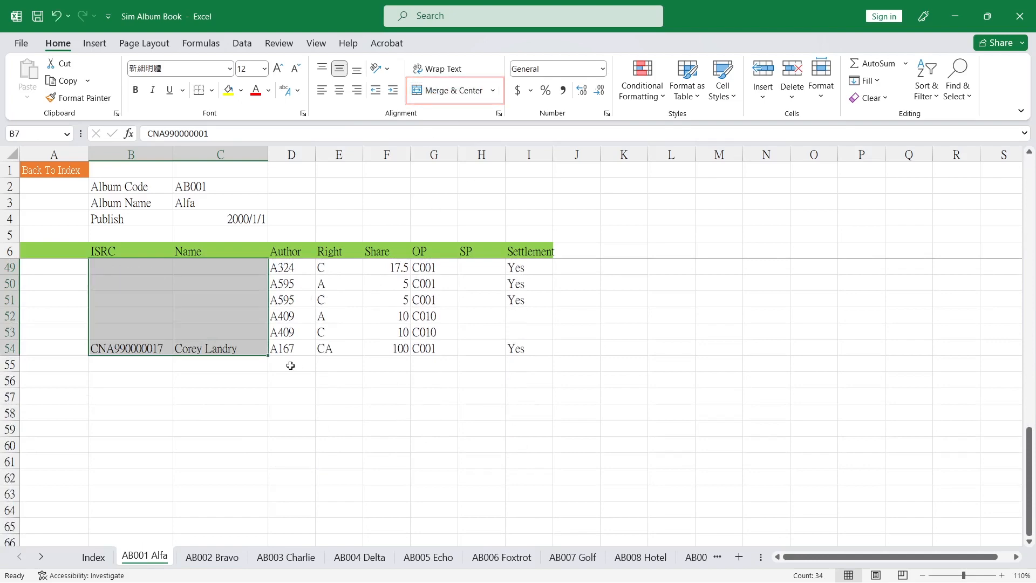
# - Select only the blank cells within B7:C54 and fill them all with the relative formula =B7, referring to the cell above
pyautogui.scroll(14, 290, 365)
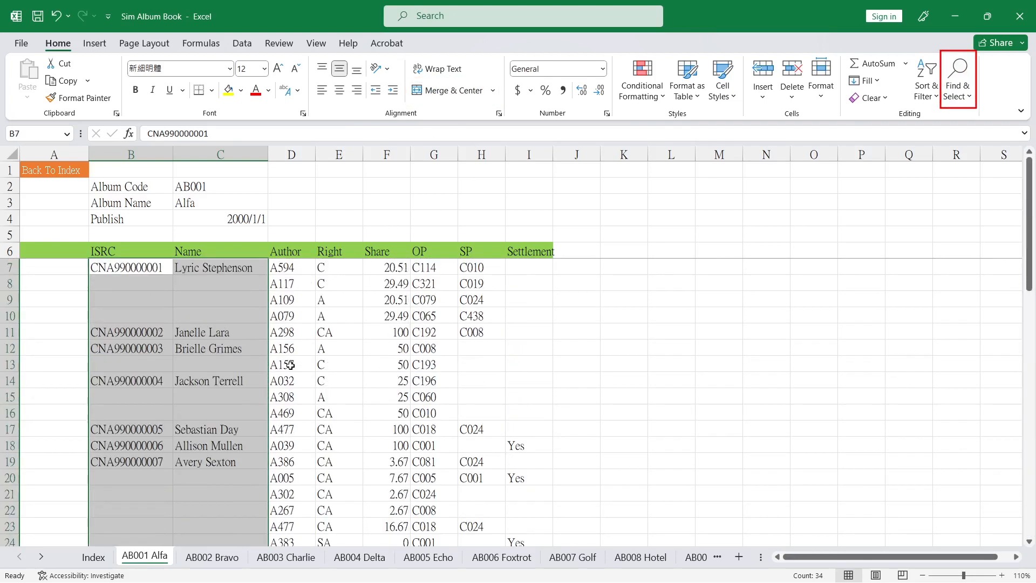
pyautogui.click(958, 78)
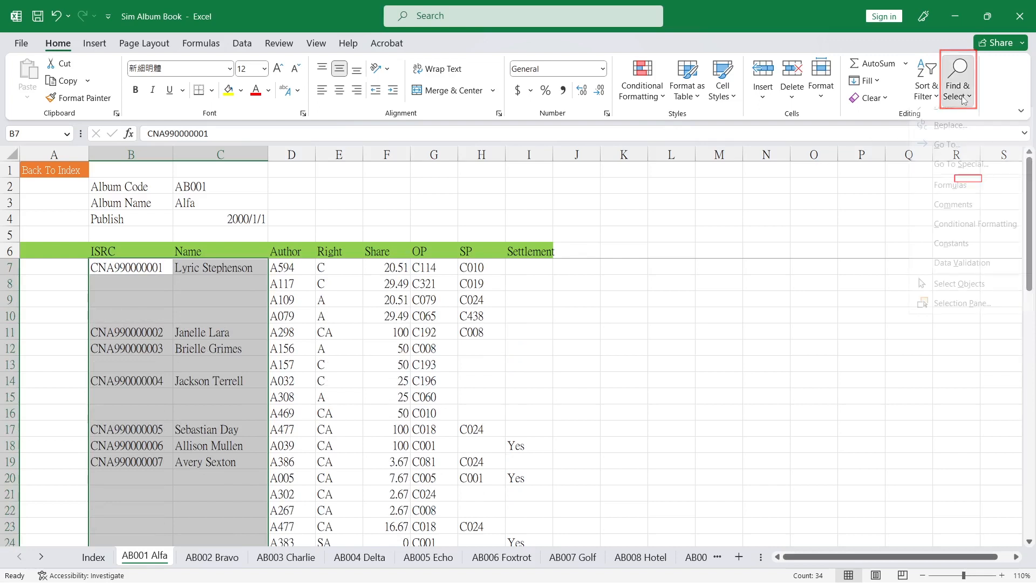
pyautogui.click(950, 175)
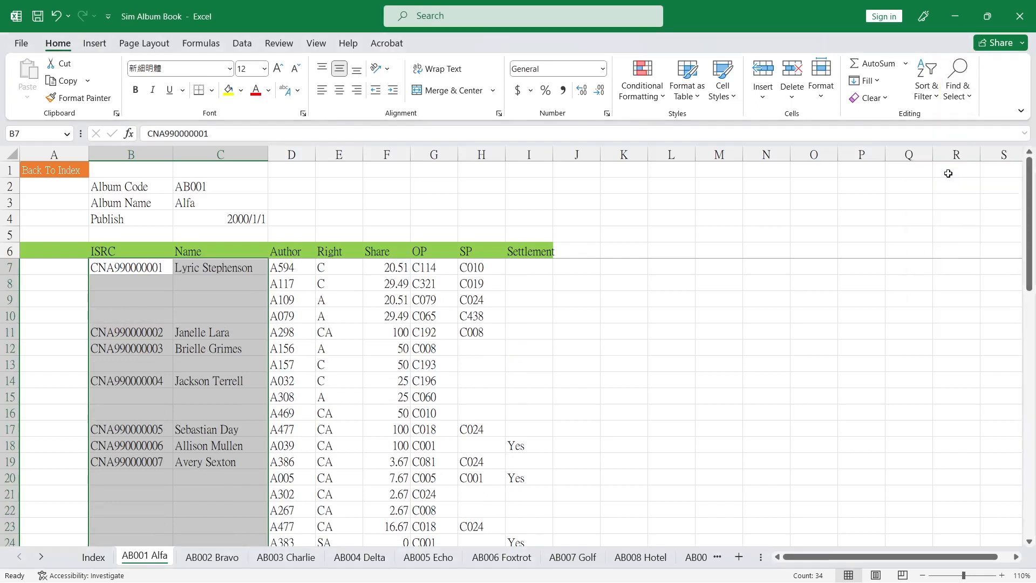
pyautogui.click(286, 364)
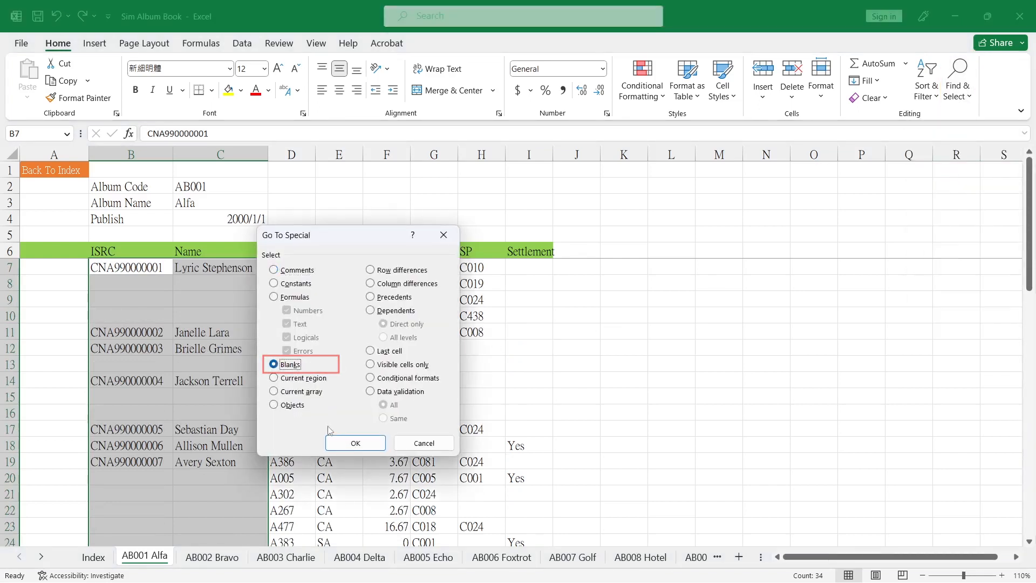
pyautogui.click(342, 444)
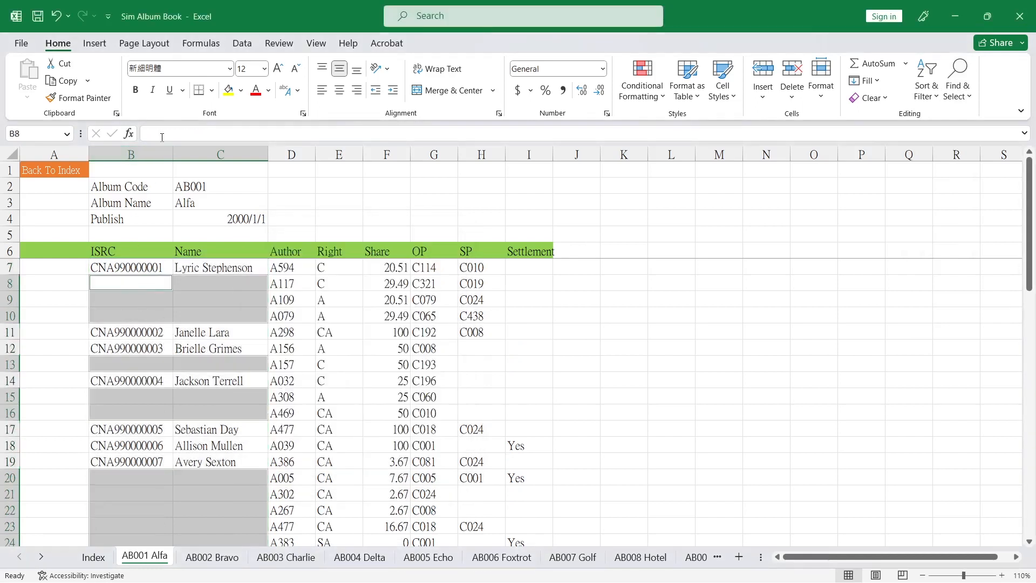
pyautogui.write('=')
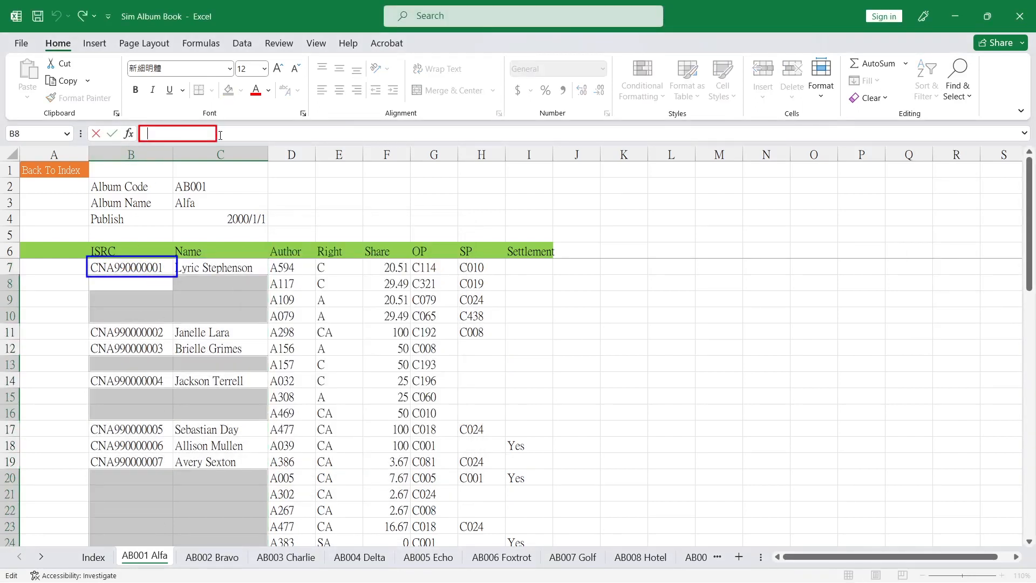
pyautogui.write('B7')
pyautogui.hotkey('ctrl', 'Return')
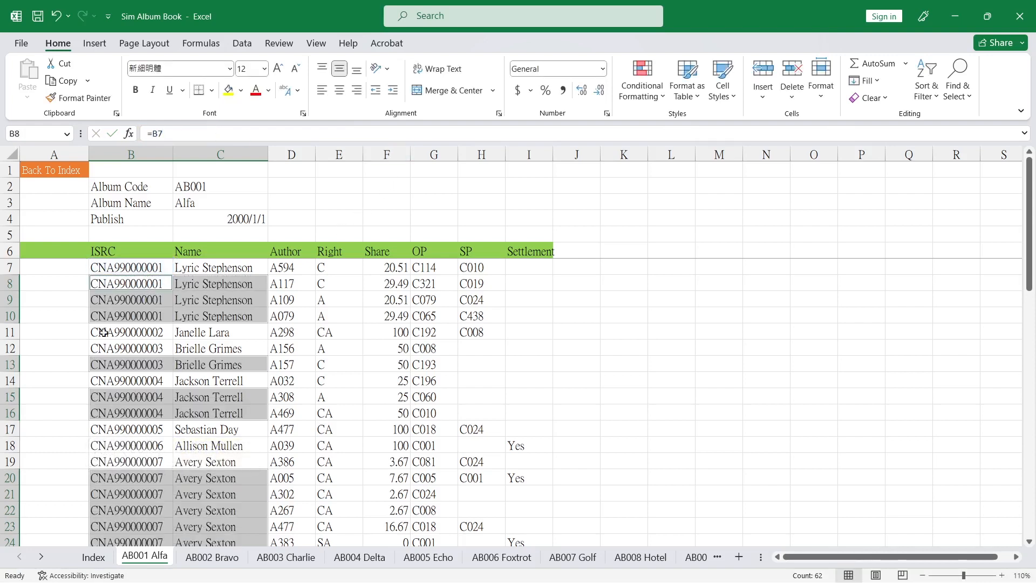
pyautogui.click(168, 312)
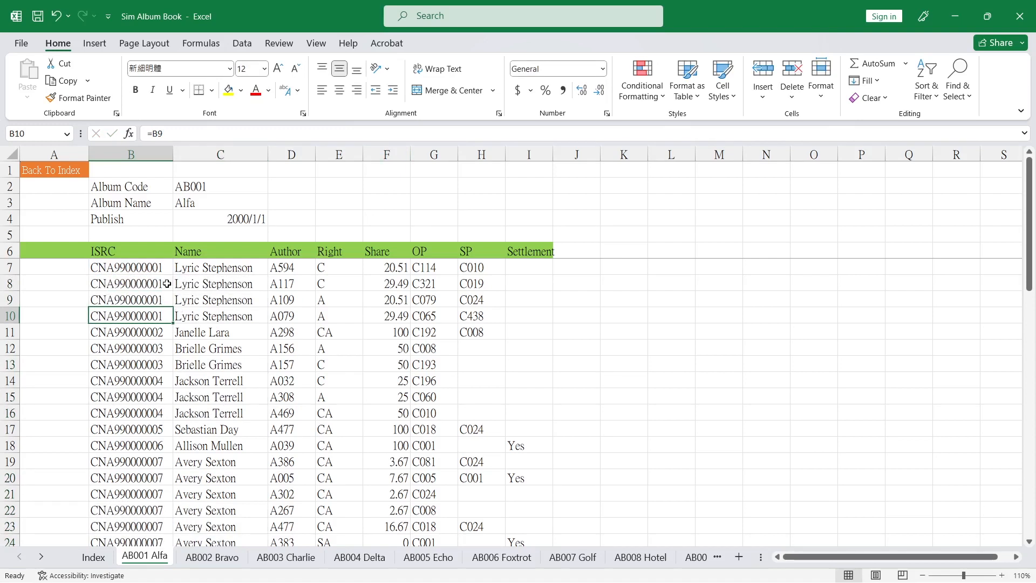
# - Copy the header cells from ISRC to SP (B6:H6) and paste them at L6
pyautogui.moveTo(116, 251); pyautogui.dragTo(463, 251)
pyautogui.hotkey('ctrl', 'c')
pyautogui.click(667, 249)
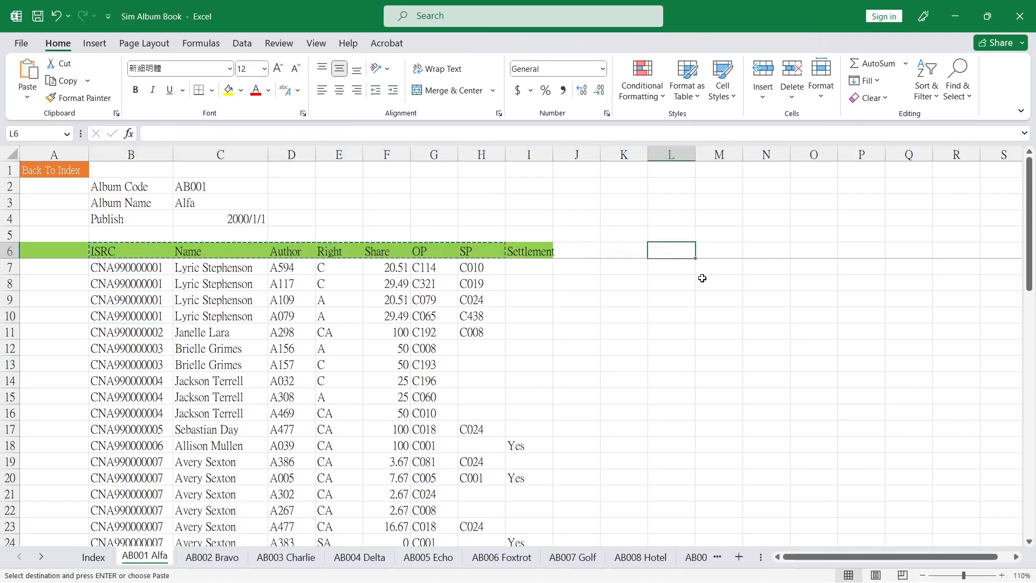
pyautogui.hotkey('ctrl', 'v')
pyautogui.press('Down')
pyautogui.press('F2')
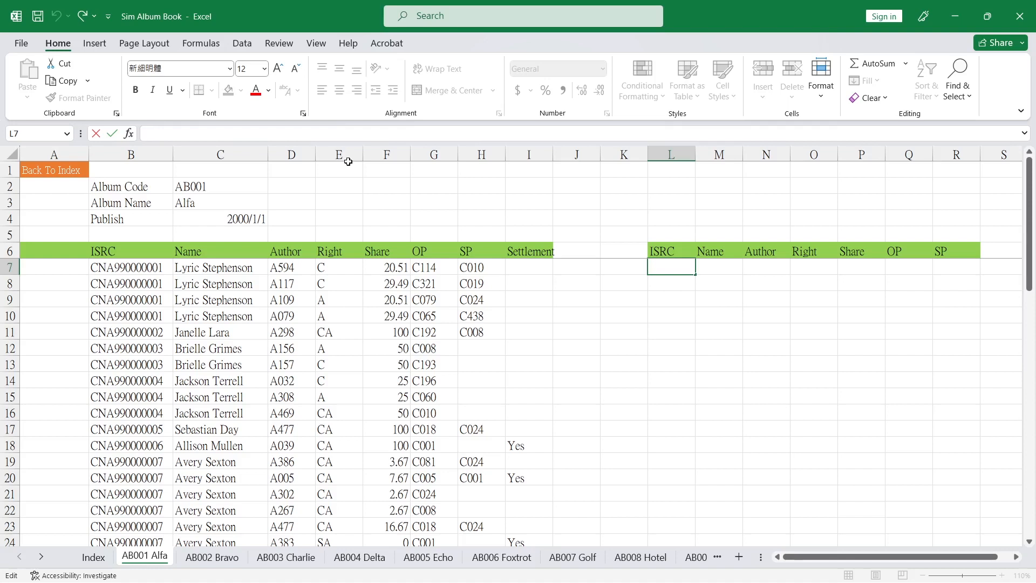
# - Convert the data range B6:I54 into a table with headers
pyautogui.click(159, 285)
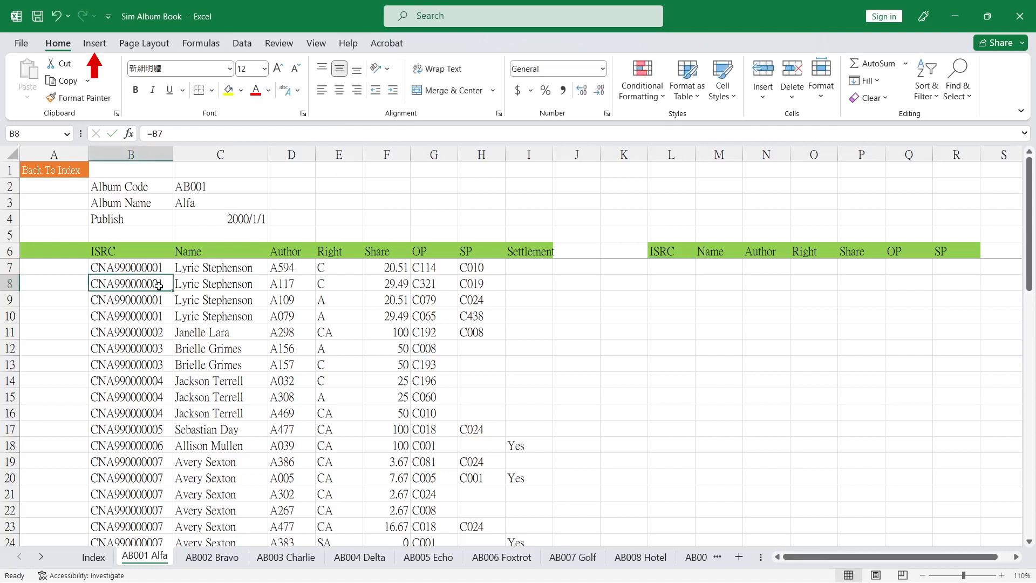
pyautogui.click(94, 44)
pyautogui.click(125, 76)
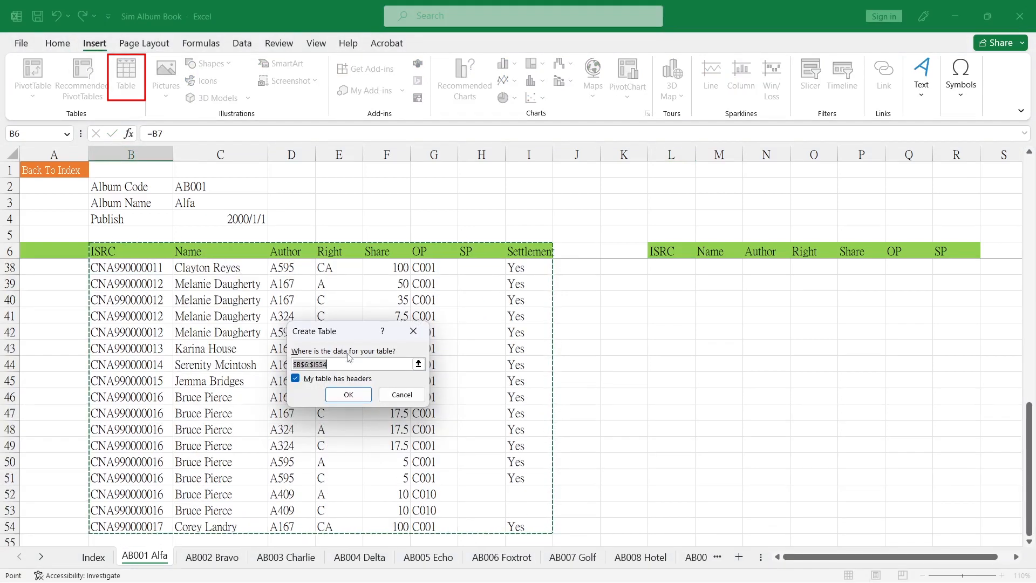
pyautogui.click(348, 394)
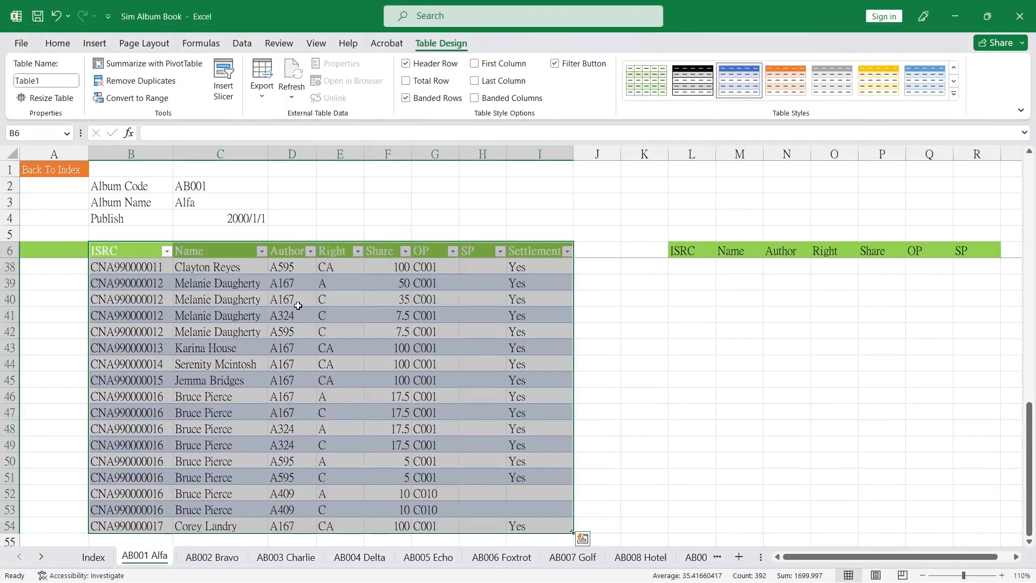
# - Rename the new table as Table_AB001
pyautogui.click(64, 81)
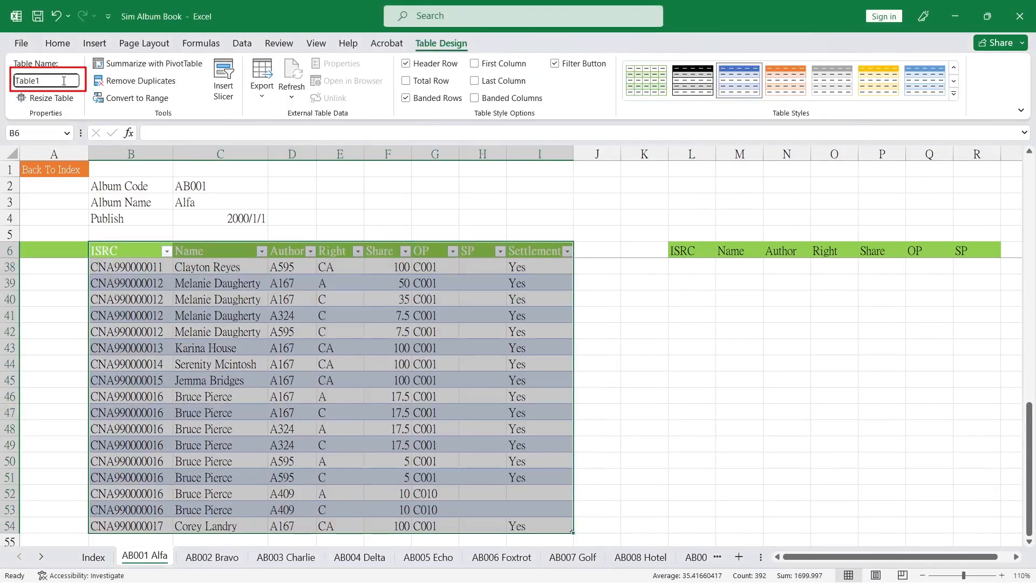
pyautogui.write('_AB00')
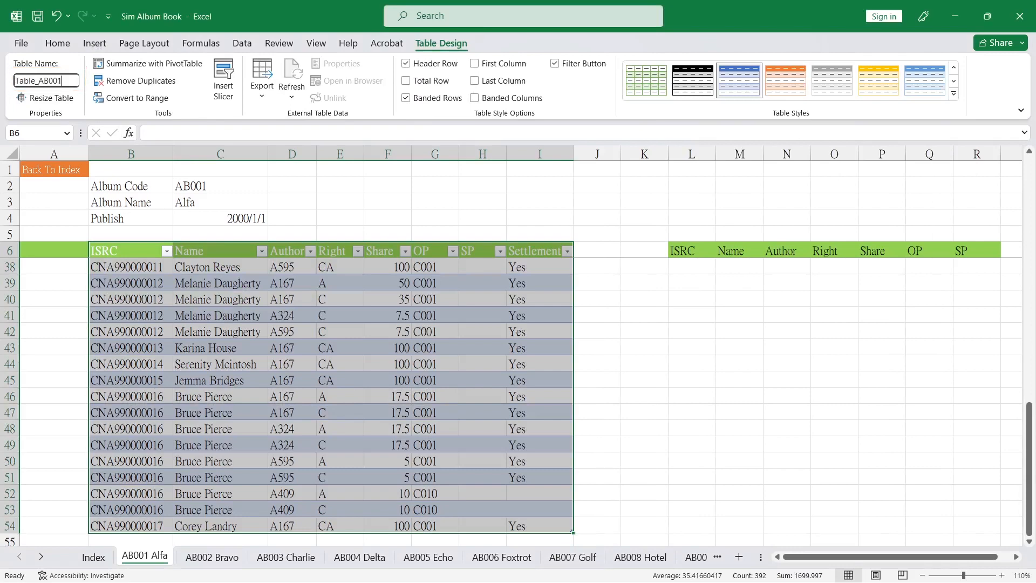
pyautogui.press('Return')
pyautogui.click(258, 329)
# - Enter =UNIQUE(Table_AB001[ISRC]) in L7 to list each ISRC code once
pyautogui.scroll(5, 423, 332)
pyautogui.scroll(5, 422, 332)
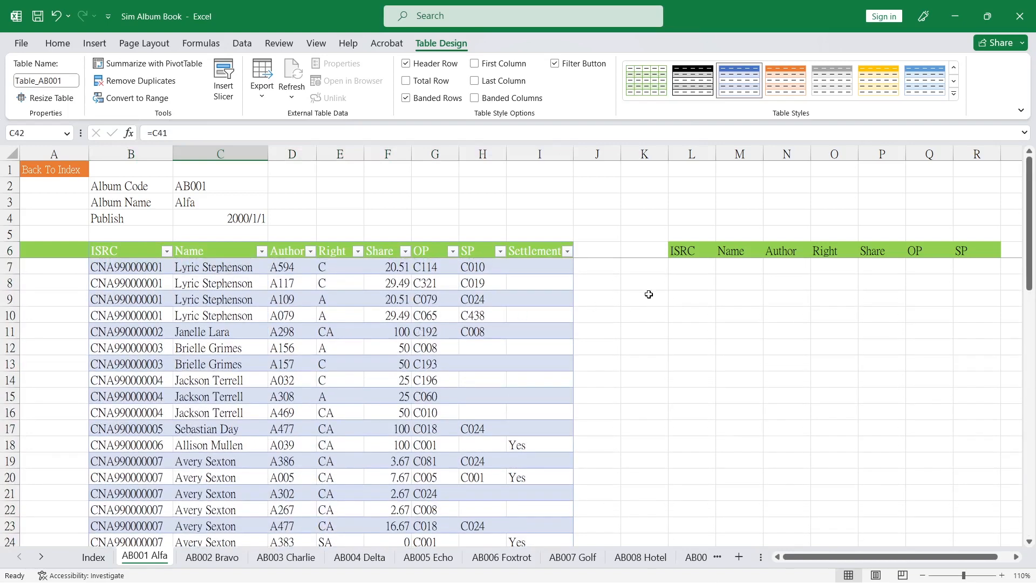
pyautogui.click(687, 276)
pyautogui.click(702, 267)
pyautogui.write('=unique')
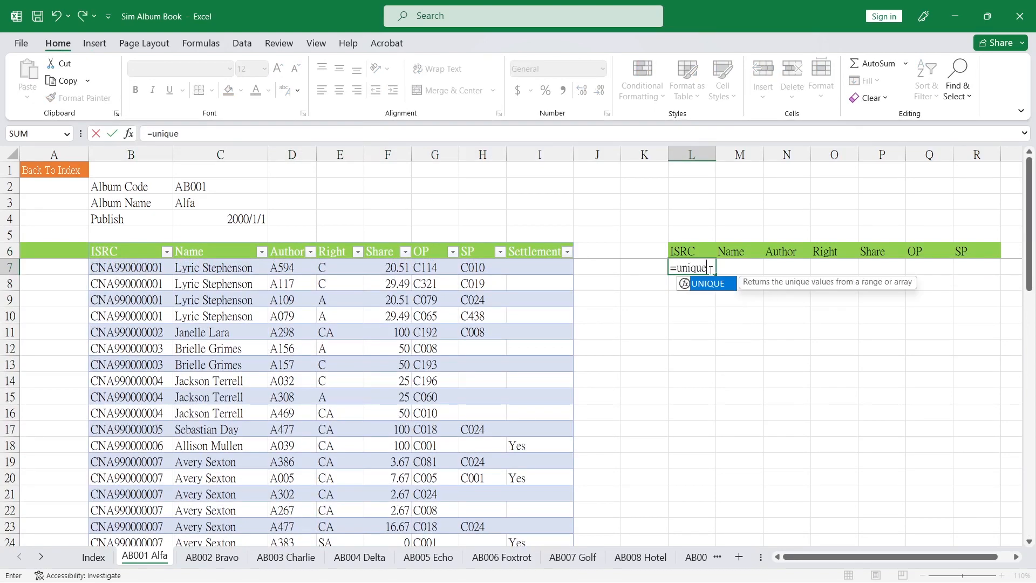
pyautogui.write('(')
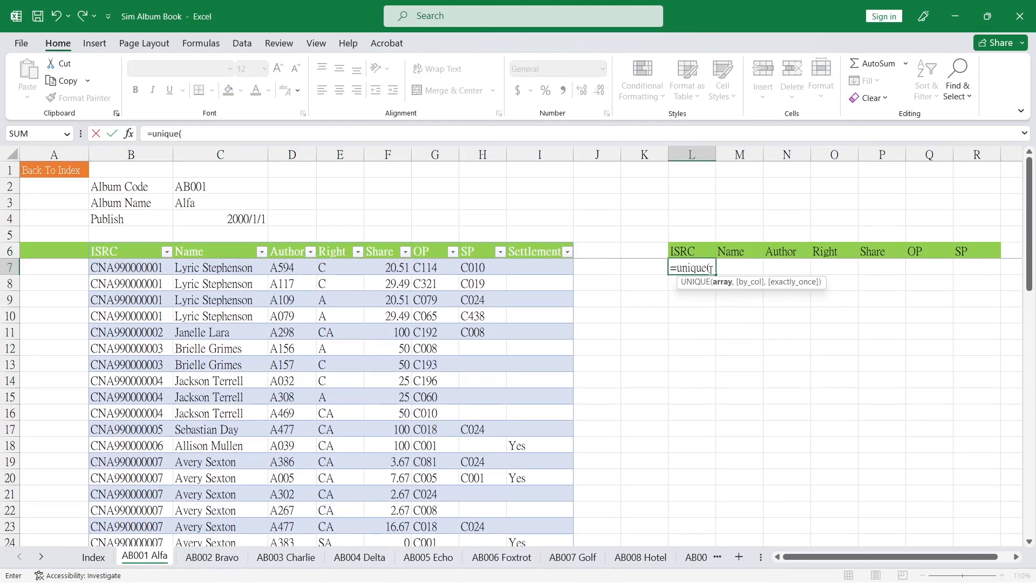
pyautogui.click(136, 241)
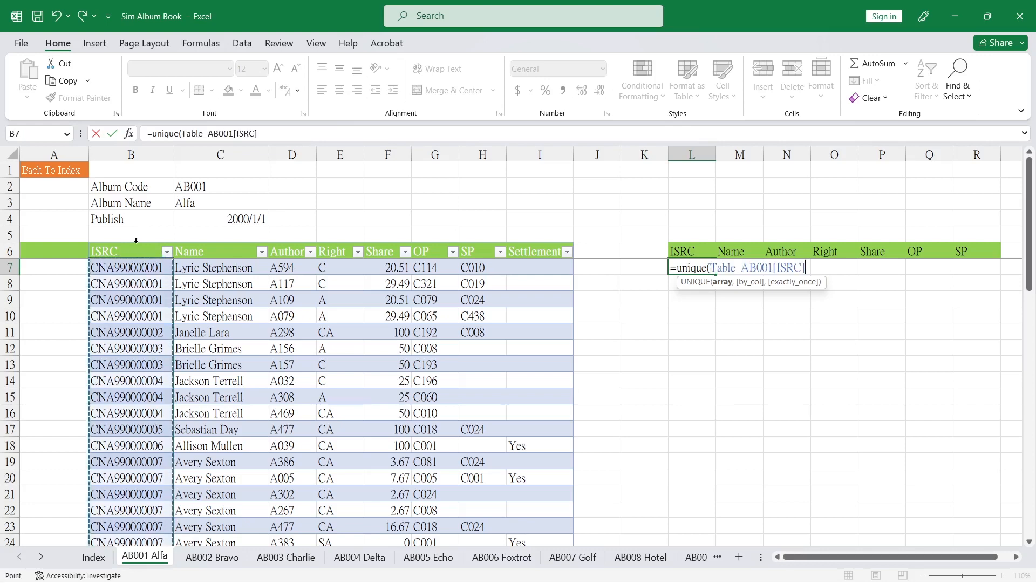
pyautogui.write(')')
pyautogui.press('Return')
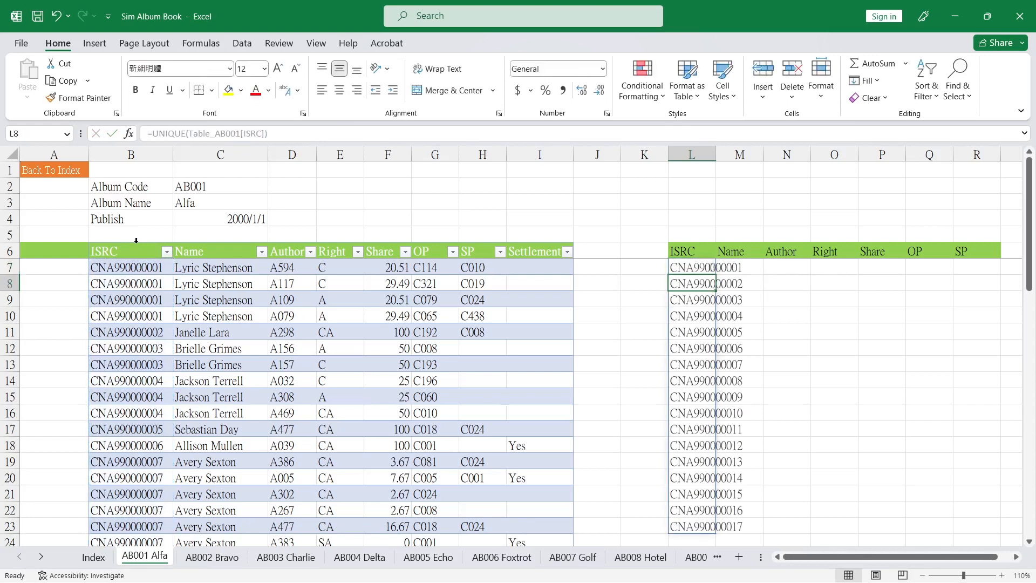
# - Enter =UNIQUE(Table_AB001[Name]) in M7 to list each name once
pyautogui.click(728, 268)
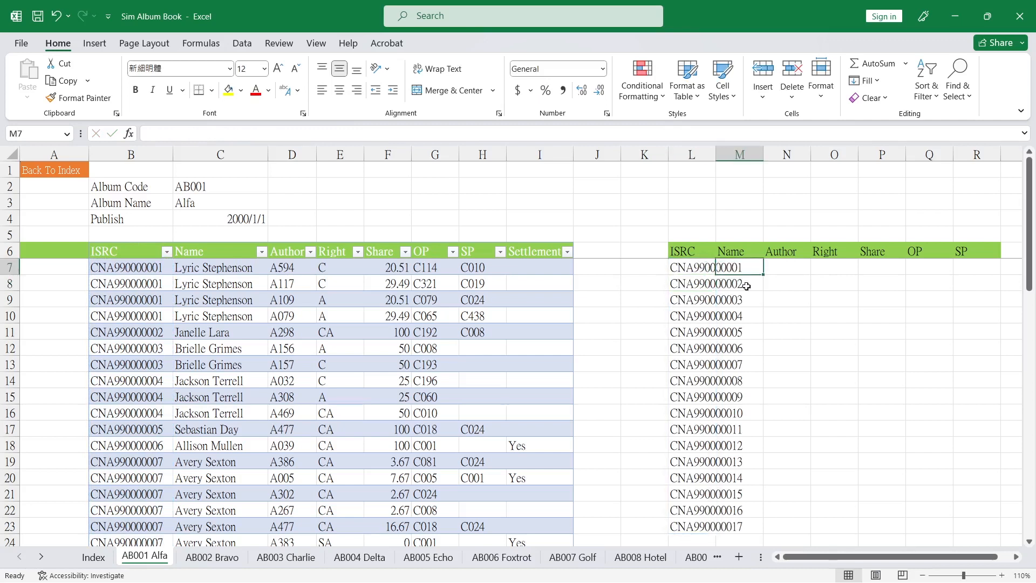
pyautogui.write('=')
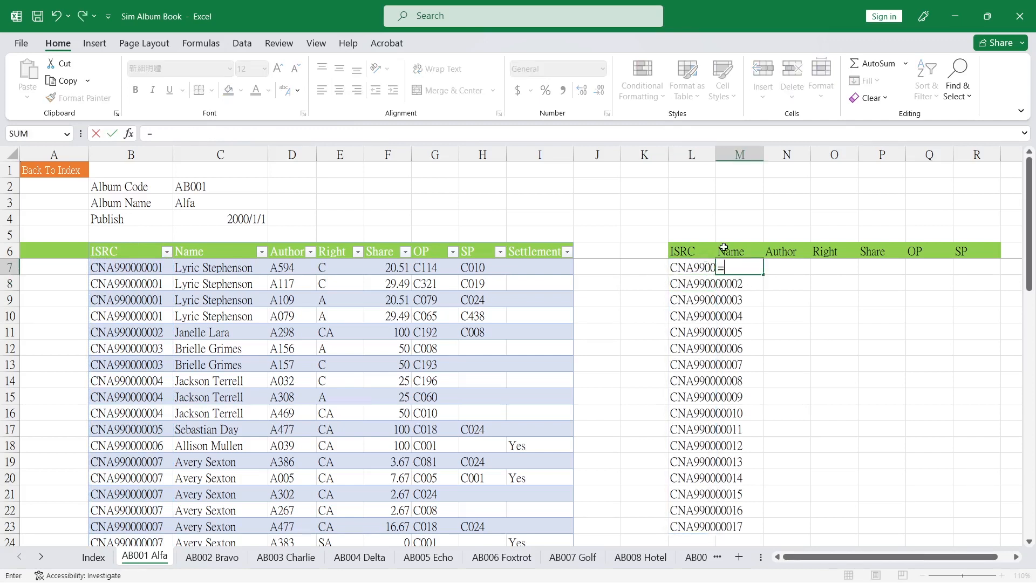
pyautogui.write('uni')
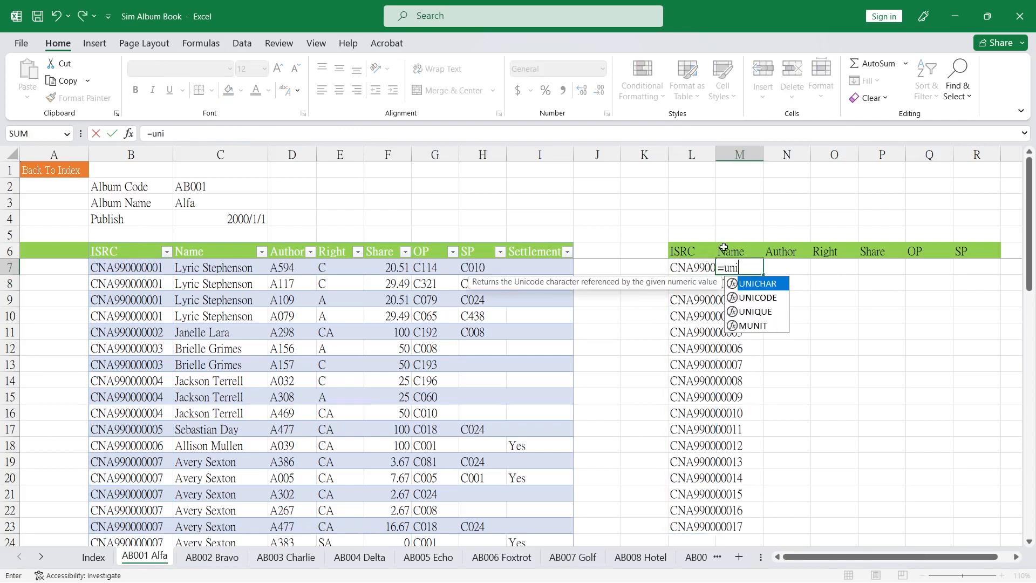
pyautogui.write('que(')
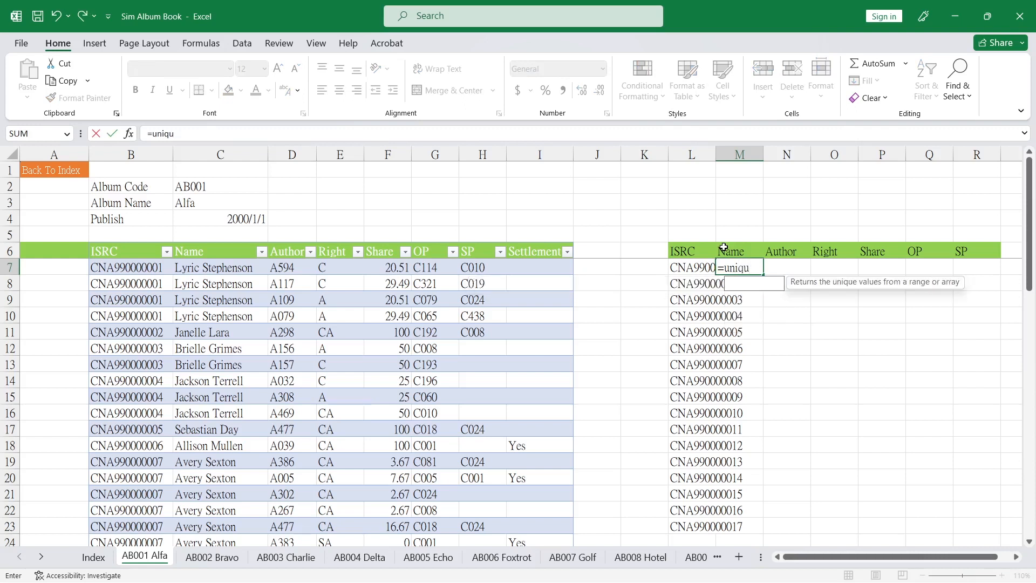
pyautogui.click(214, 241)
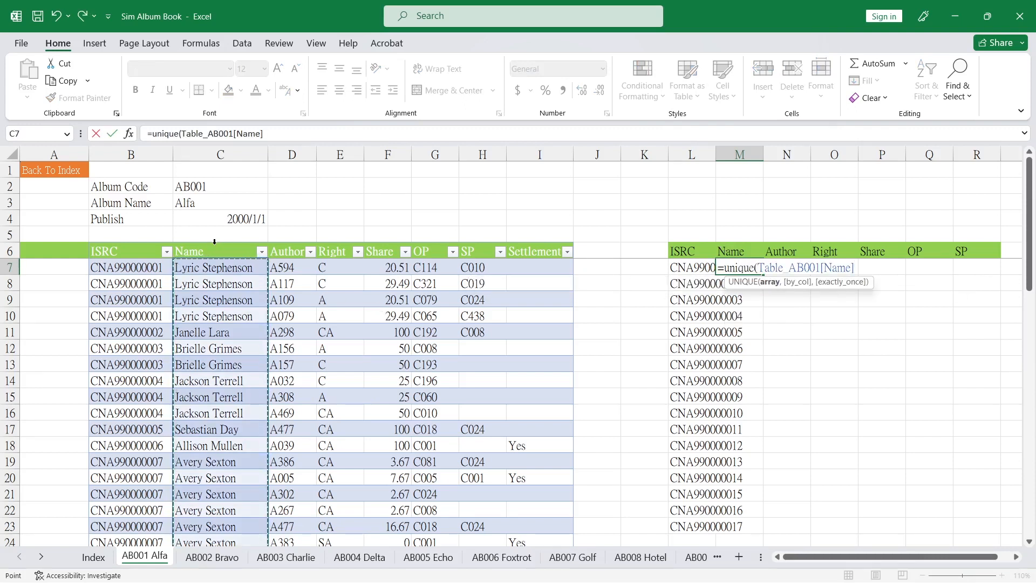
pyautogui.press('Return')
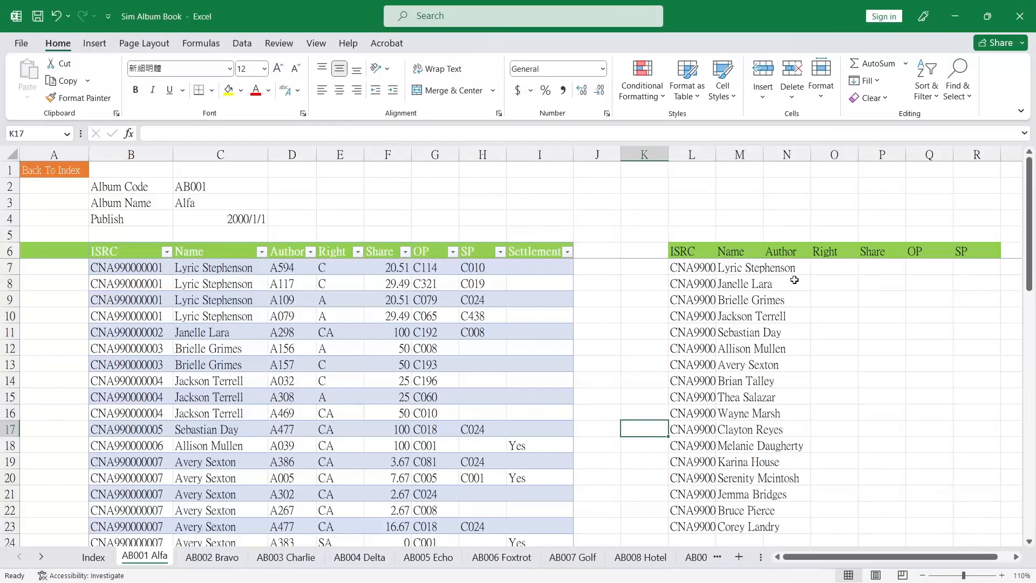
# - Enter =IF(L7=Table_AB001[ISRC],Table_AB001[Author],"") in N7 to return the authors matching the ISRC in L7
pyautogui.click(785, 268)
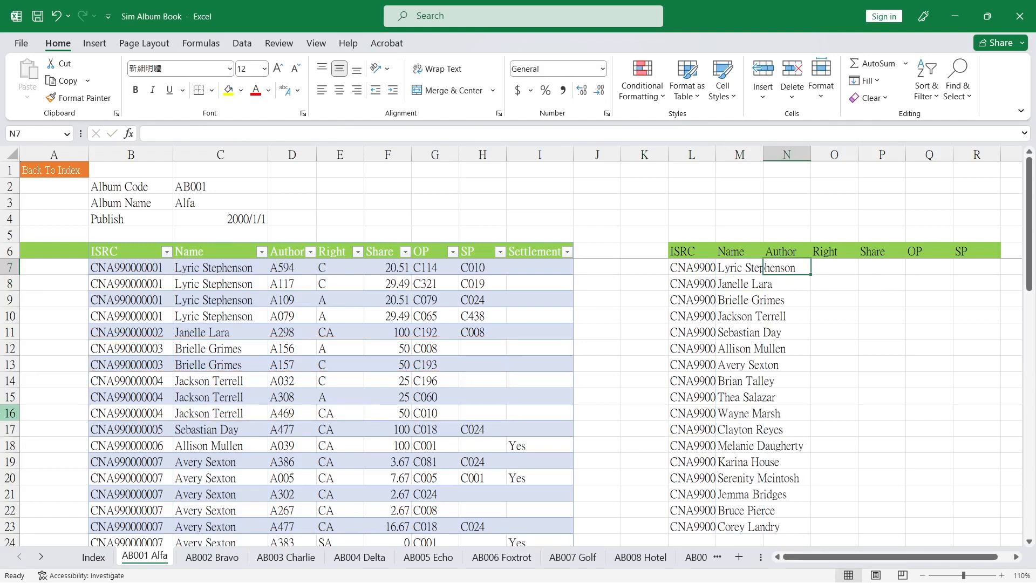
pyautogui.press('F2')
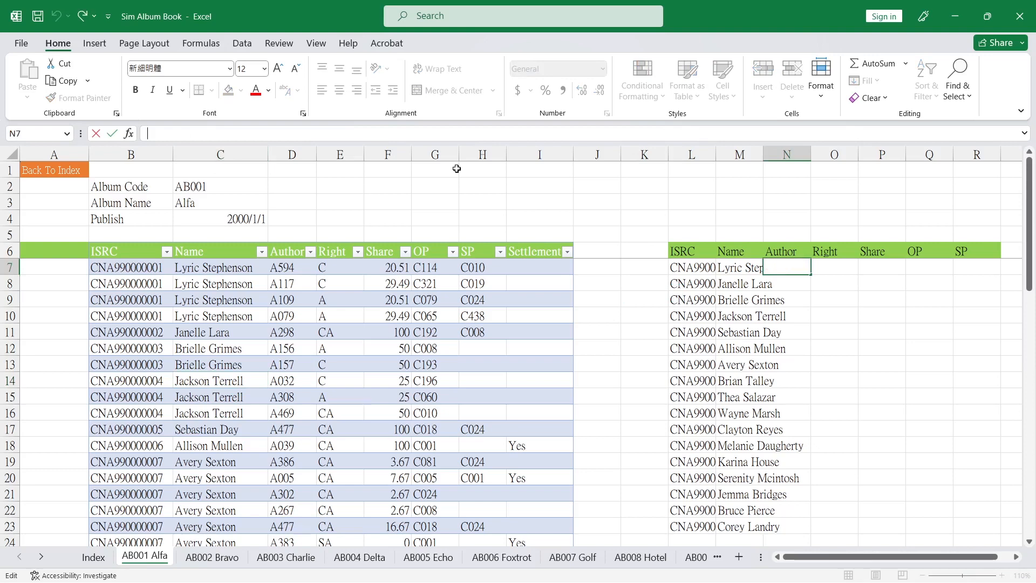
pyautogui.write('=if')
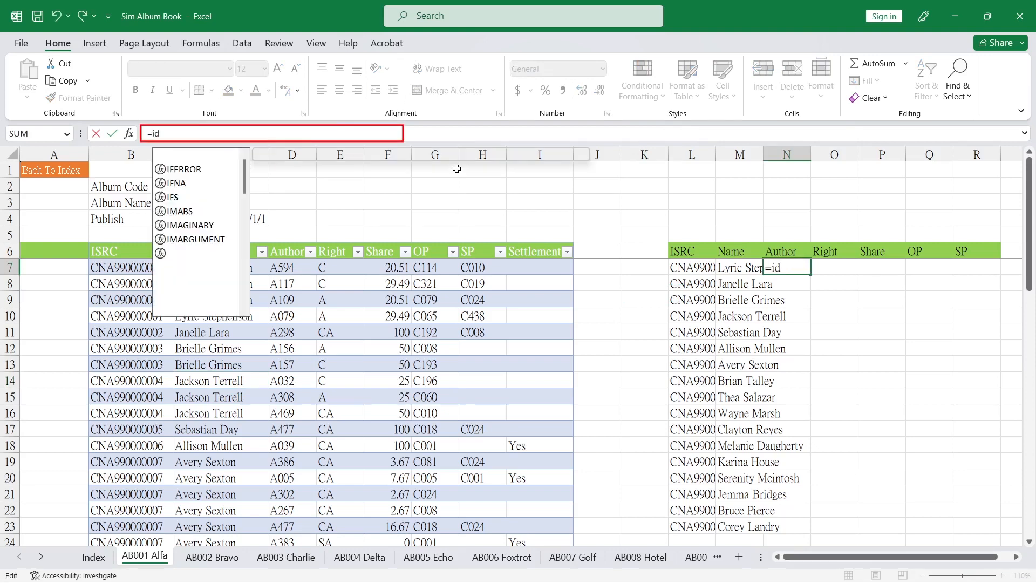
pyautogui.write('(')
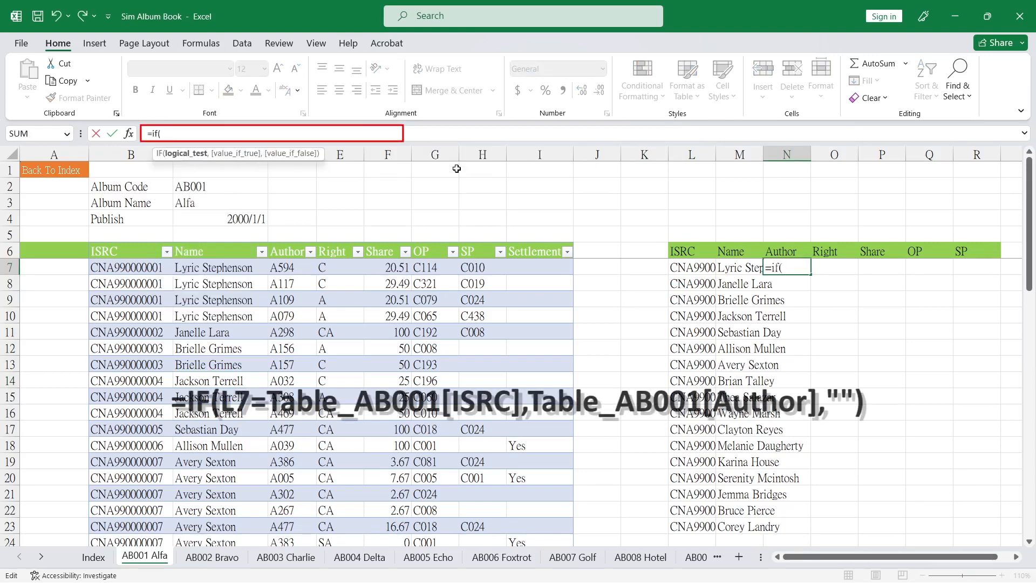
pyautogui.click(694, 272)
pyautogui.write('=')
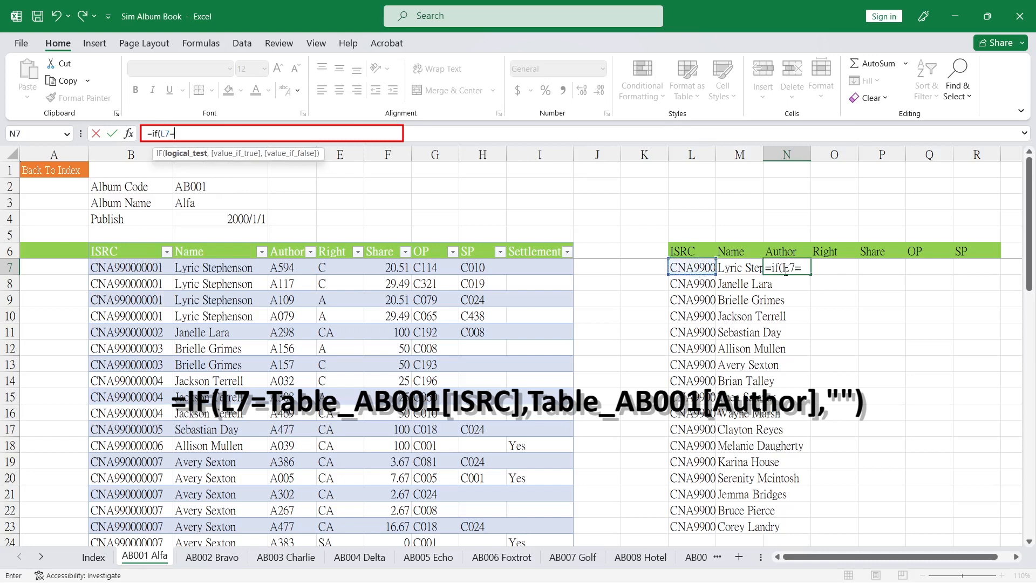
pyautogui.click(124, 241)
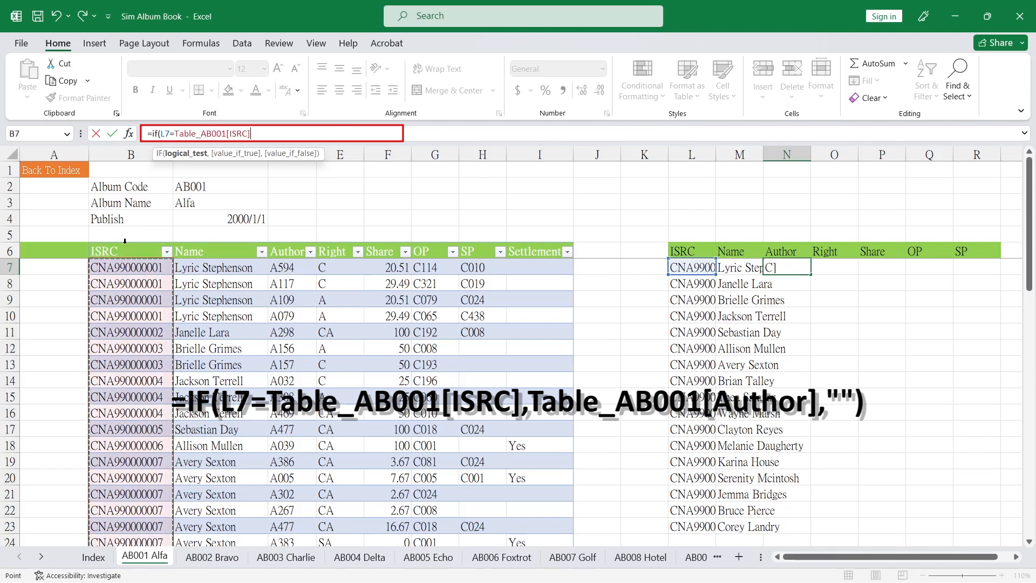
pyautogui.write(',')
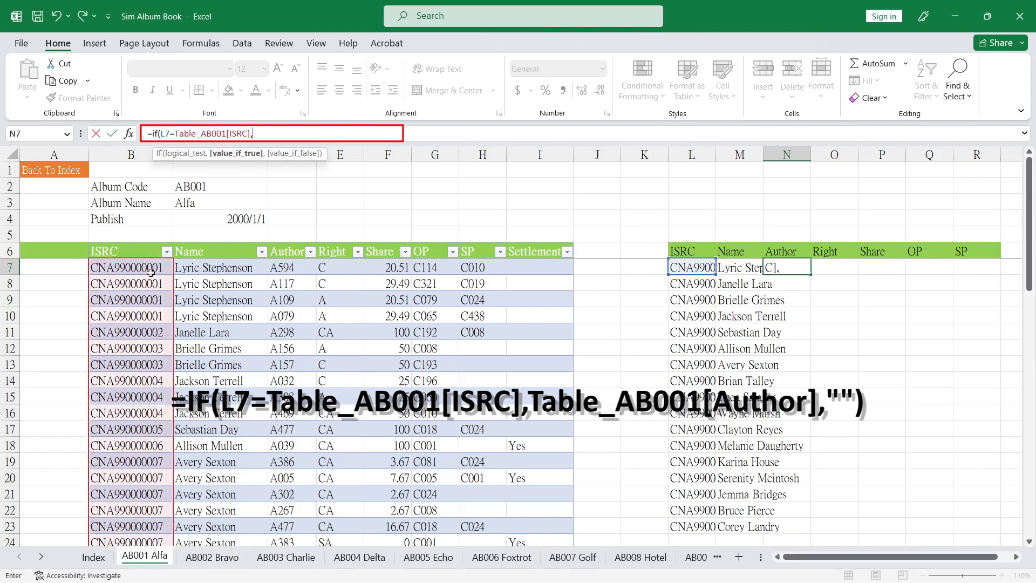
pyautogui.click(288, 241)
pyautogui.write(',"")')
pyautogui.press('Return')
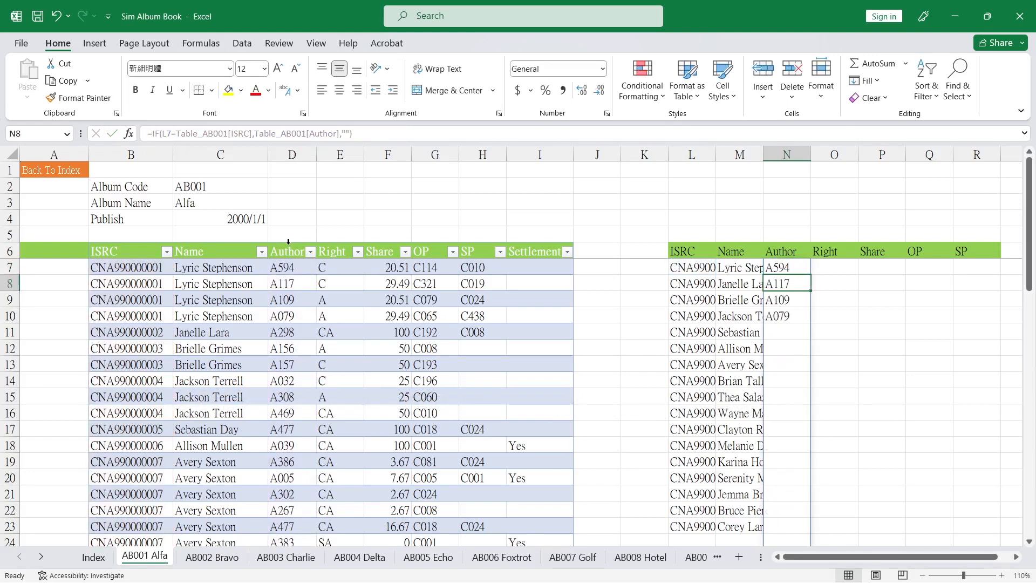
pyautogui.moveTo(790, 267); pyautogui.dragTo(786, 314)
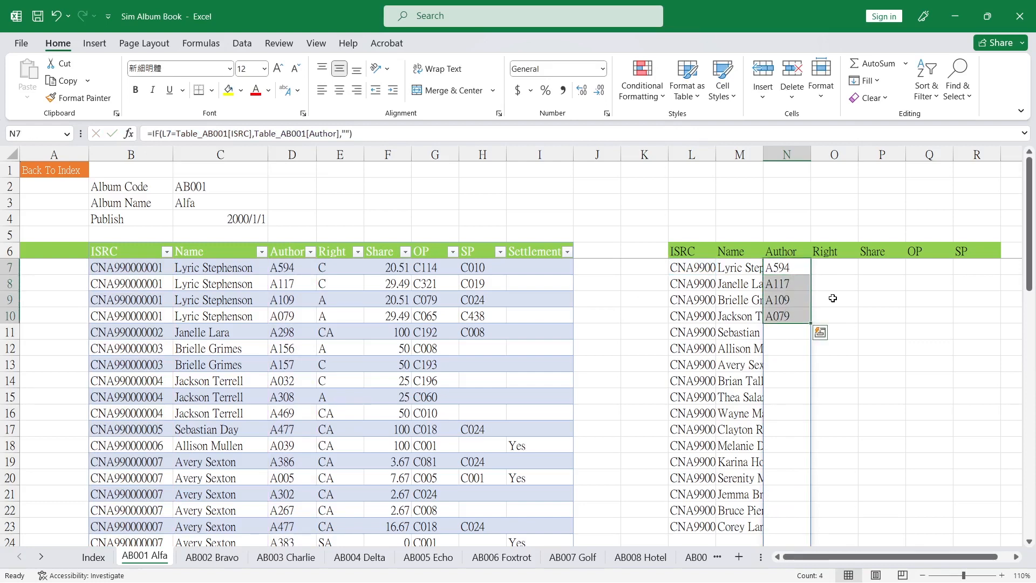
# - Try to copy the IF formula from N7 down the summary's Author column to N23
pyautogui.click(790, 268)
pyautogui.moveTo(810, 275); pyautogui.dragTo(789, 531)
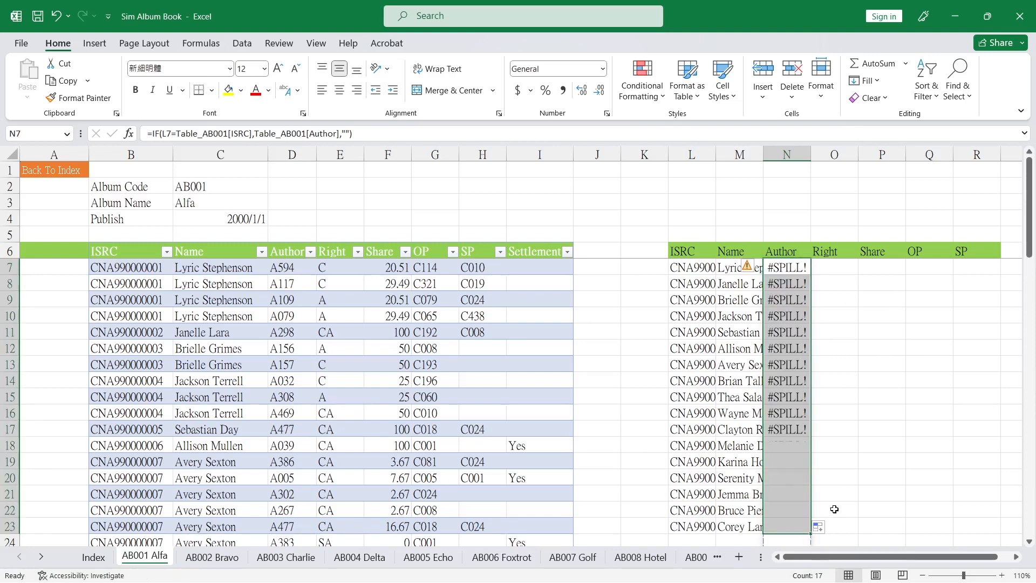
pyautogui.click(852, 383)
pyautogui.click(786, 522)
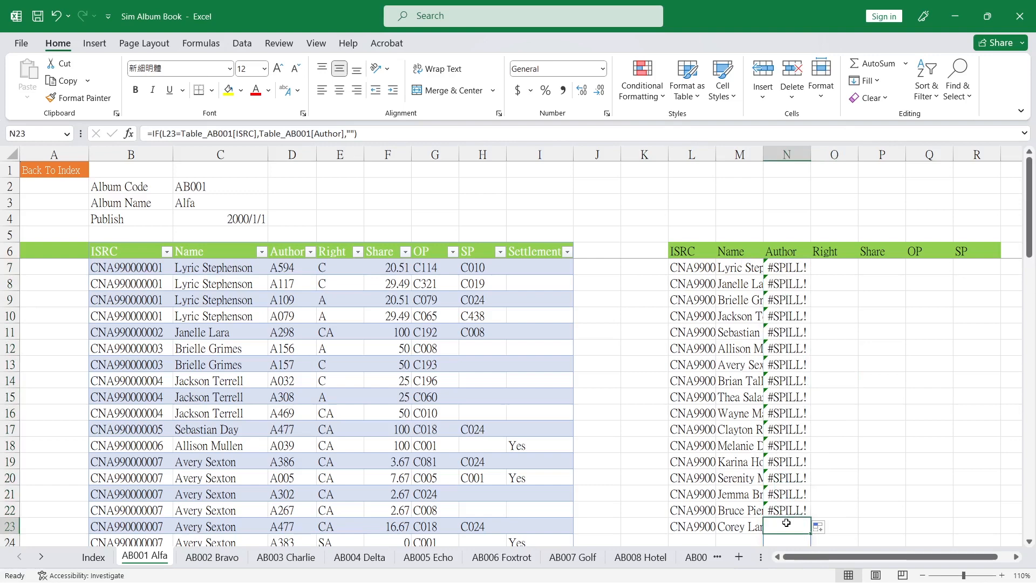
pyautogui.click(800, 274)
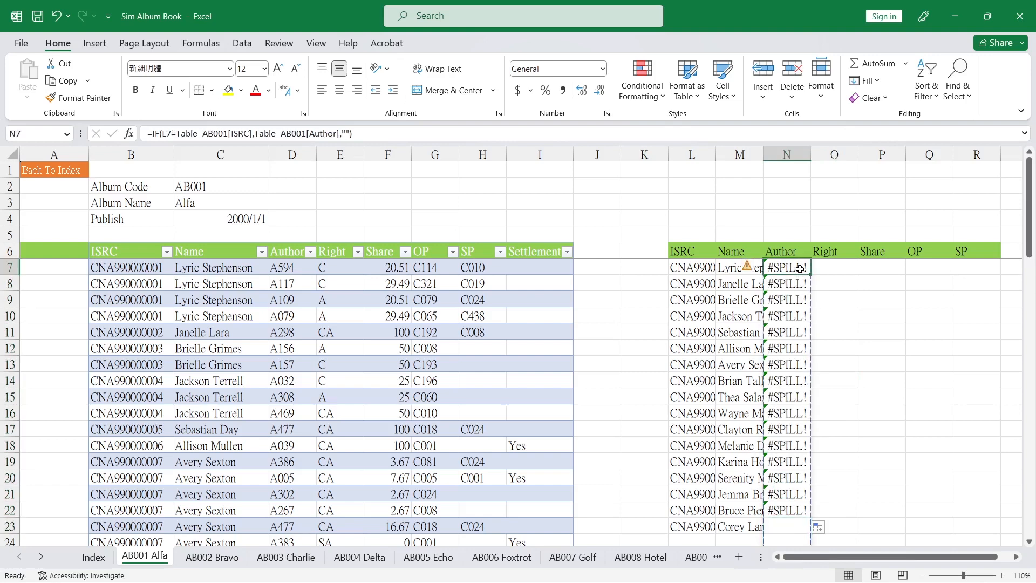
# - Wrap the IF formula in N7 in TEXTJOIN with delimiter "|" and ignore_empty set to TRUE
pyautogui.click(150, 134)
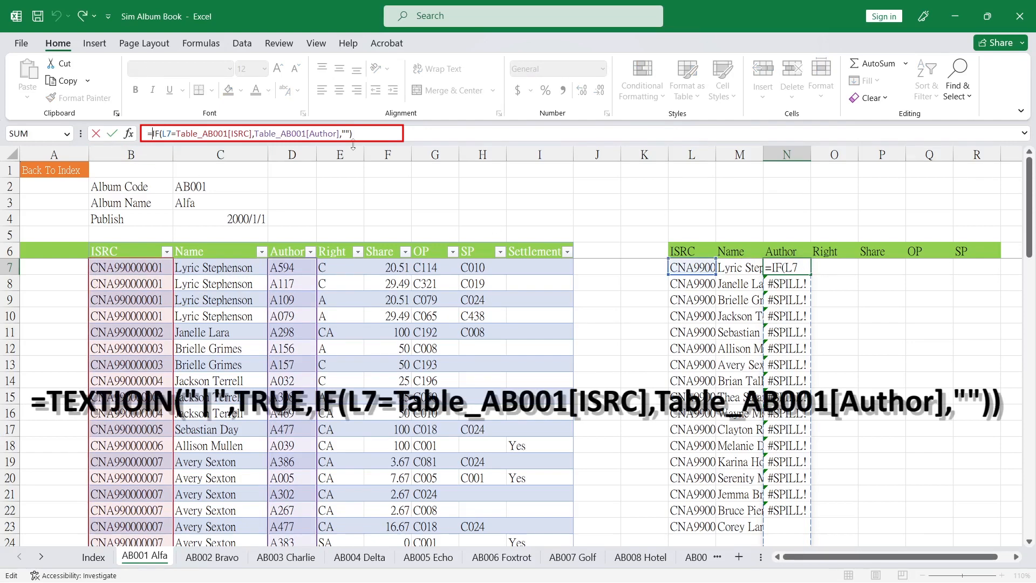
pyautogui.write('text')
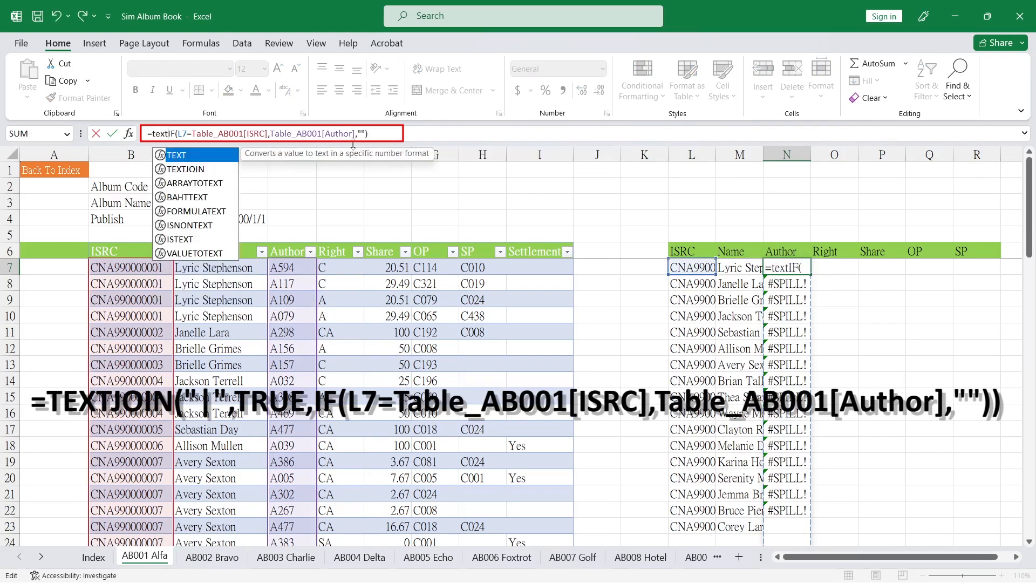
pyautogui.write('j')
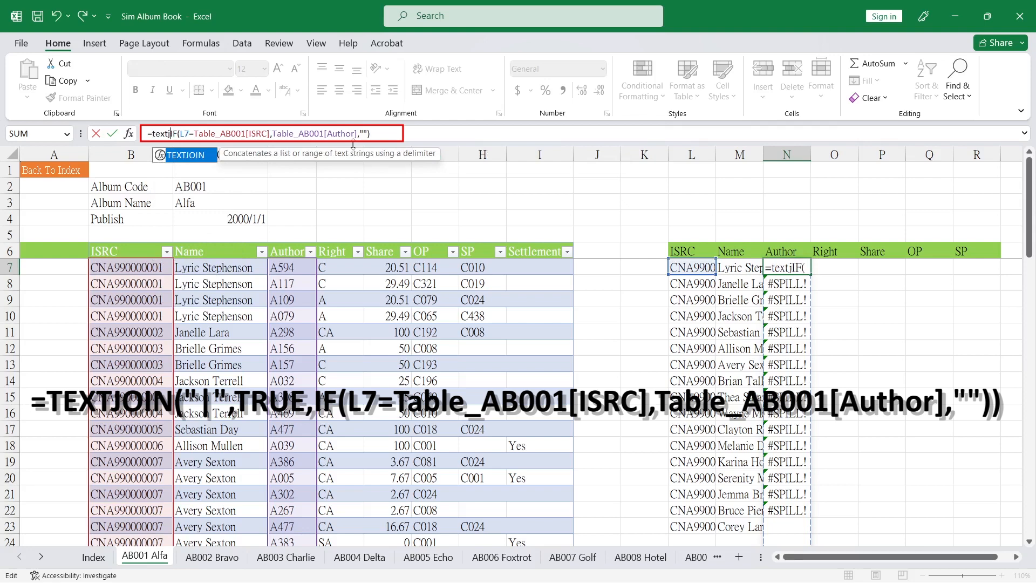
pyautogui.doubleClick(201, 156)
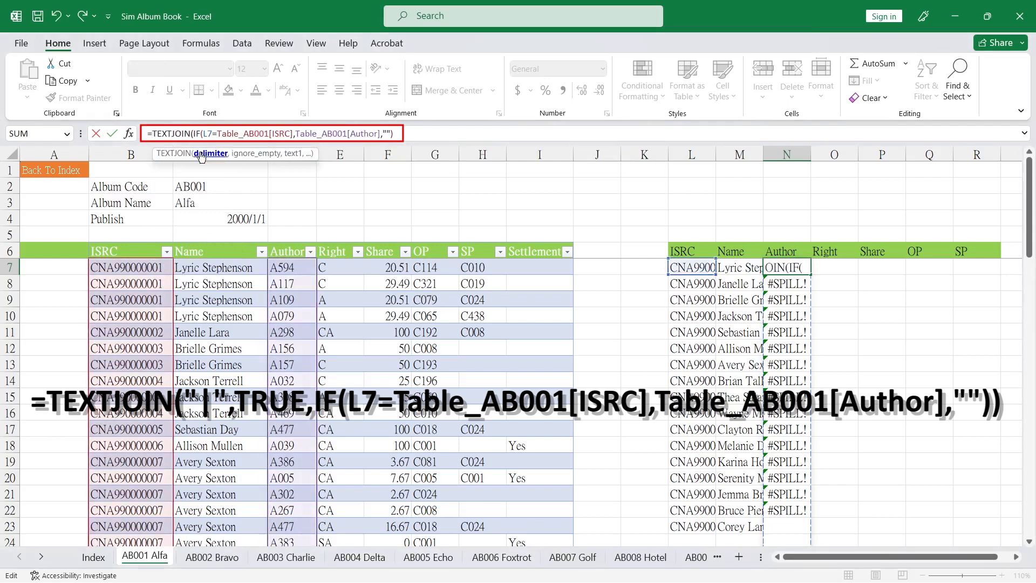
pyautogui.write('"|",')
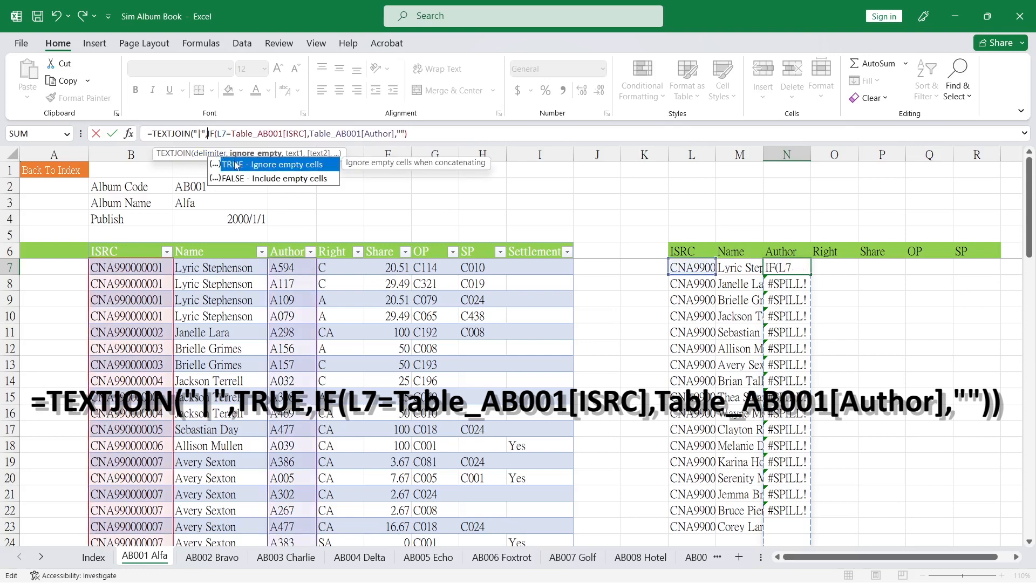
pyautogui.doubleClick(235, 165)
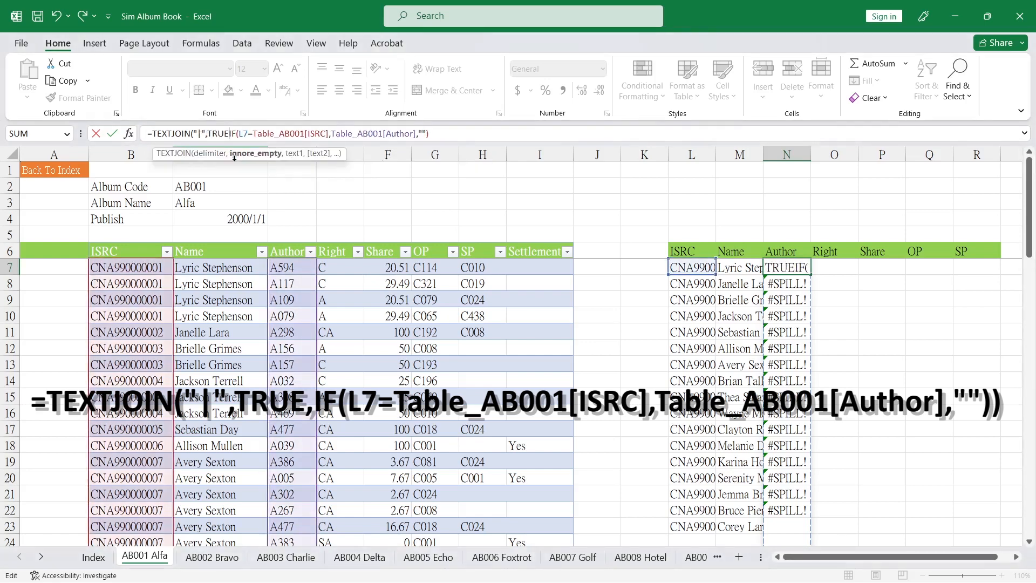
pyautogui.write(',')
pyautogui.click(463, 136)
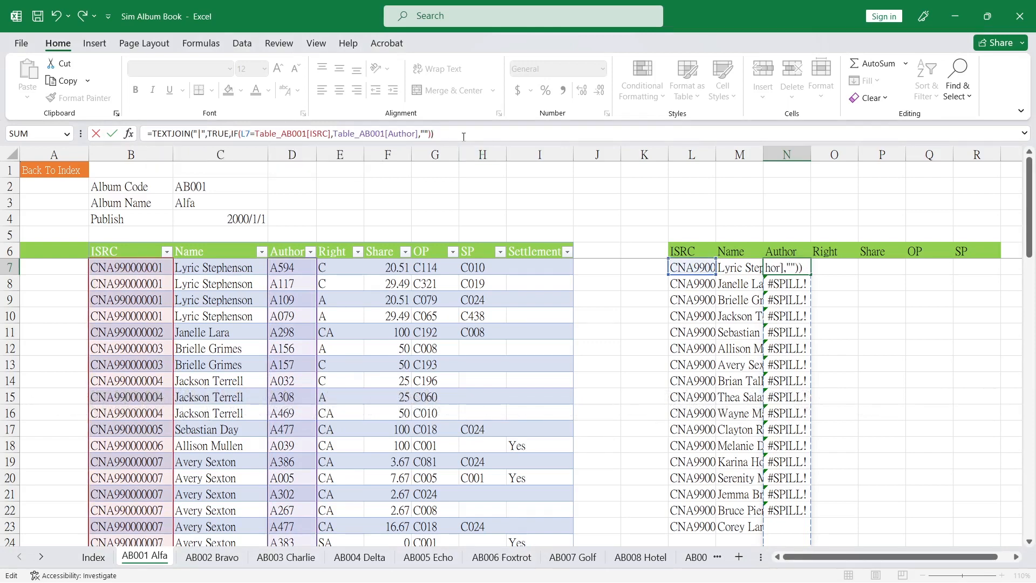
pyautogui.press('Return')
# - Fill the TEXTJOIN formula from N7 down the summary's Author column
pyautogui.click(780, 270)
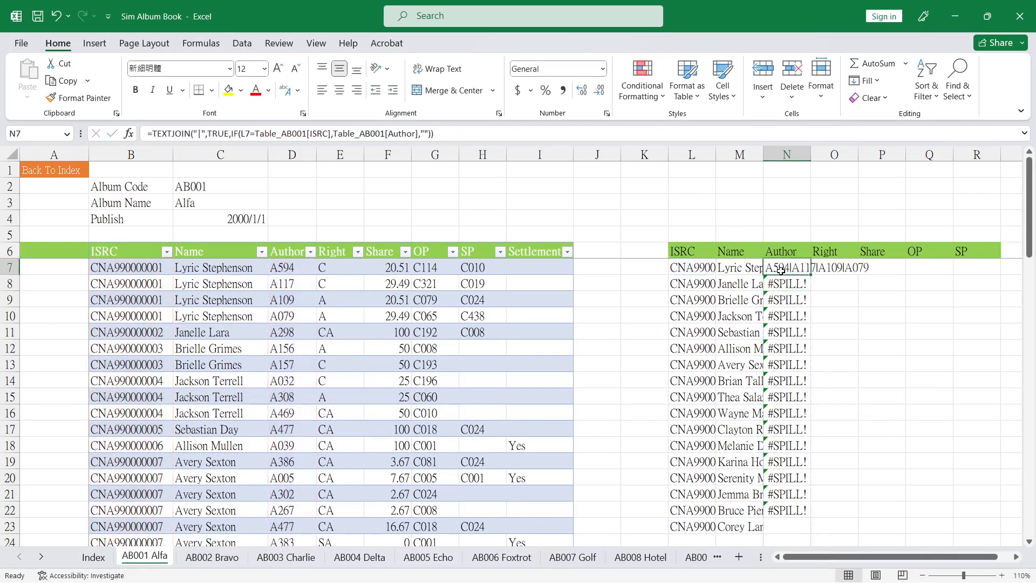
pyautogui.doubleClick(810, 275)
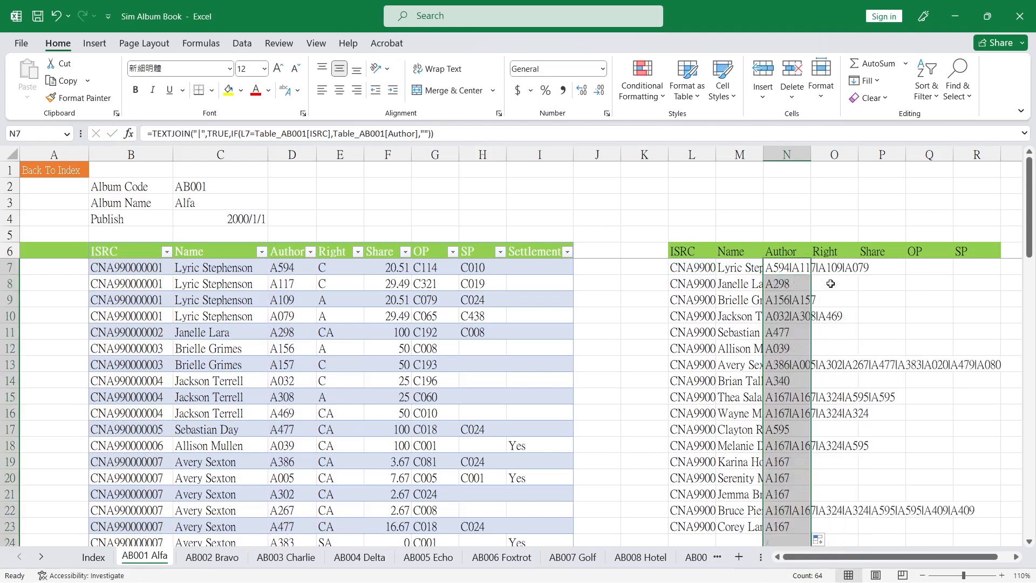
pyautogui.click(789, 266)
pyautogui.click(910, 352)
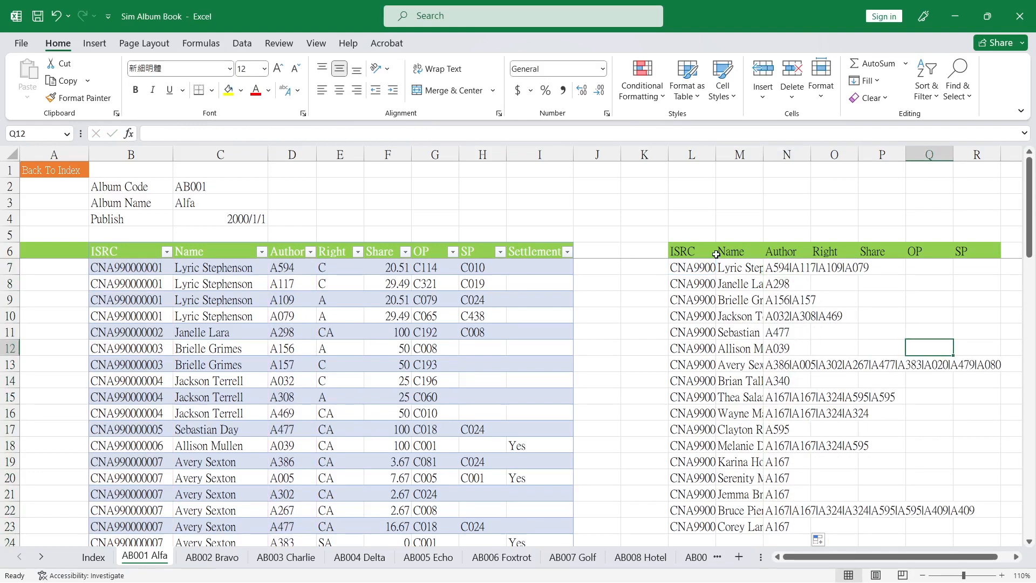
pyautogui.scroll(-5, 766, 382)
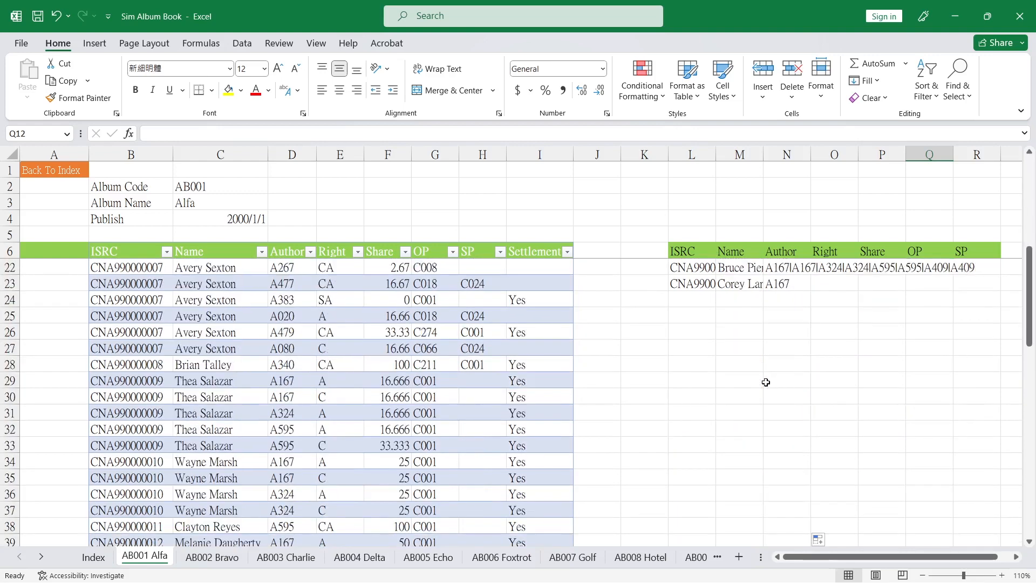
pyautogui.scroll(-5, 766, 382)
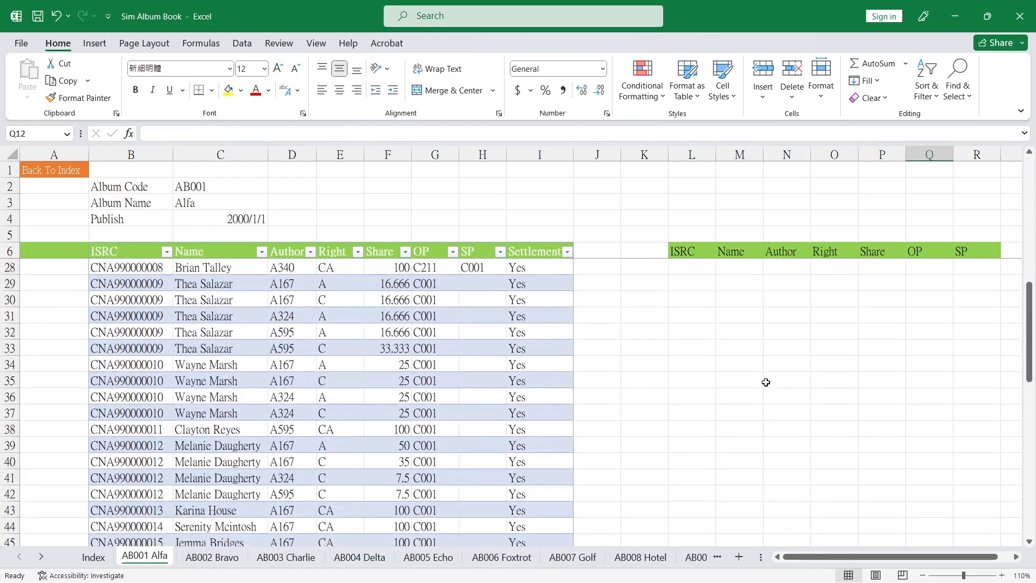
pyautogui.scroll(-1, 766, 382)
pyautogui.scroll(11, 766, 382)
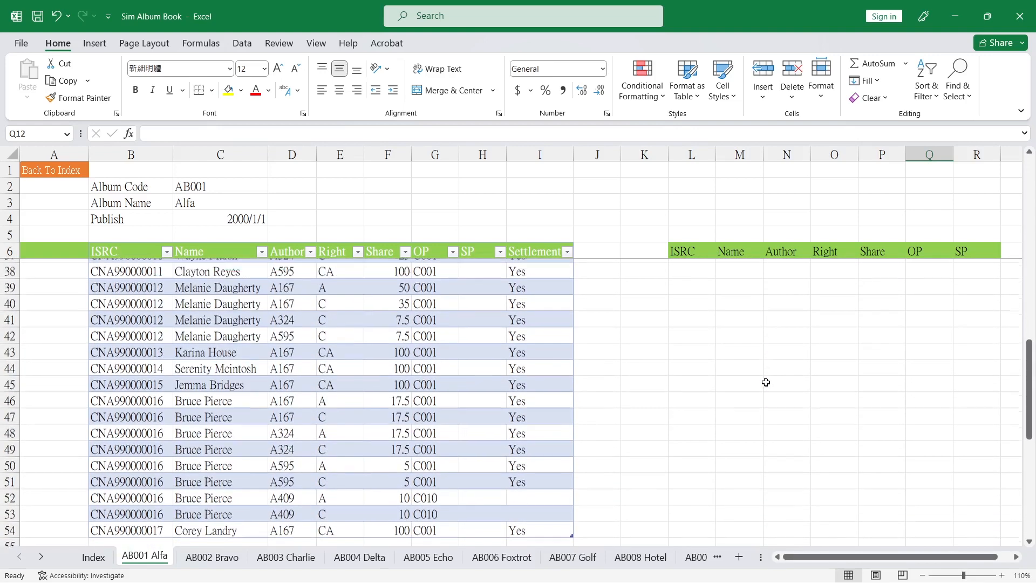
# - Copy the text of the N7 TEXTJOIN formula into O7, keeping its L7 reference
pyautogui.click(791, 273)
pyautogui.hotkey('ctrl', 'c')
pyautogui.moveTo(449, 136); pyautogui.dragTo(41, 138)
pyautogui.hotkey('ctrl', 'c')
pyautogui.press('Escape')
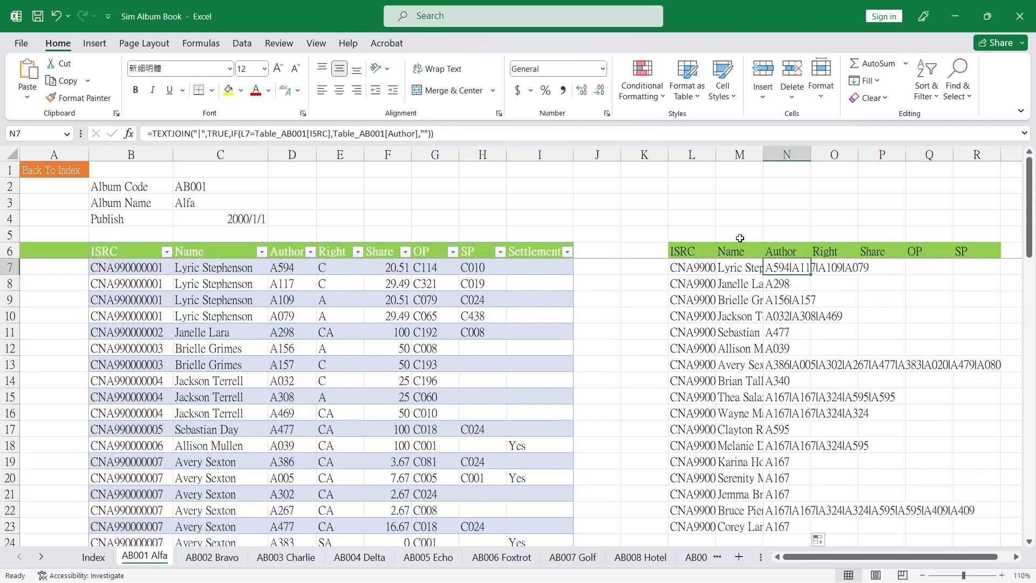
pyautogui.click(835, 264)
pyautogui.hotkey('ctrl', 'v')
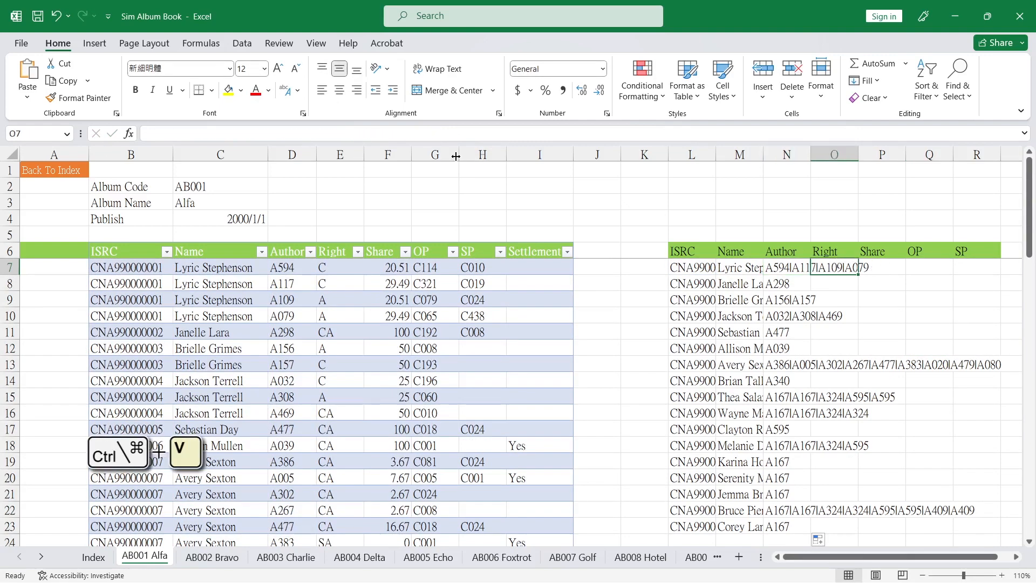
pyautogui.click(235, 131)
pyautogui.hotkey('ctrl', 'v')
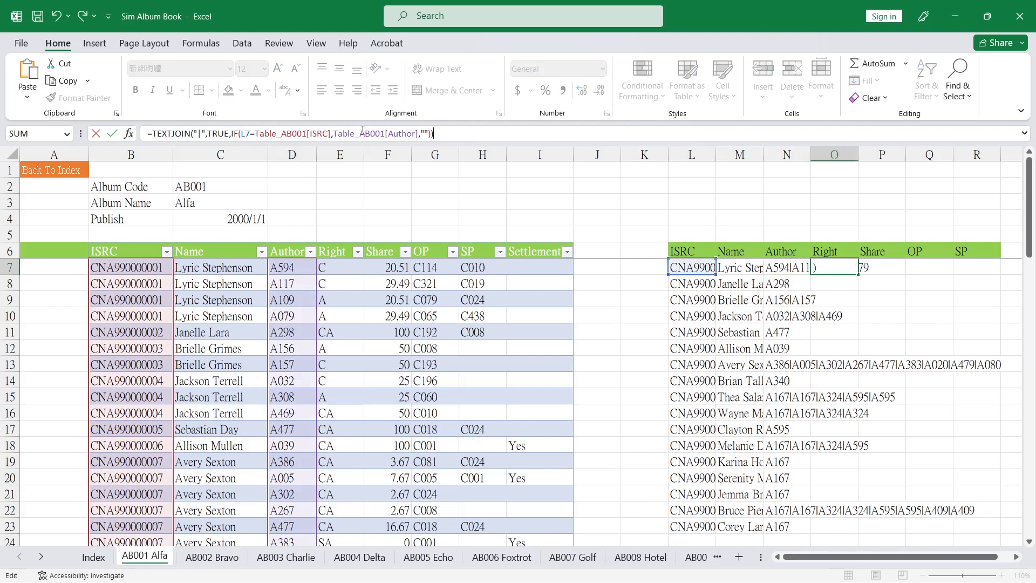
pyautogui.hotkey('ctrl', 'Return')
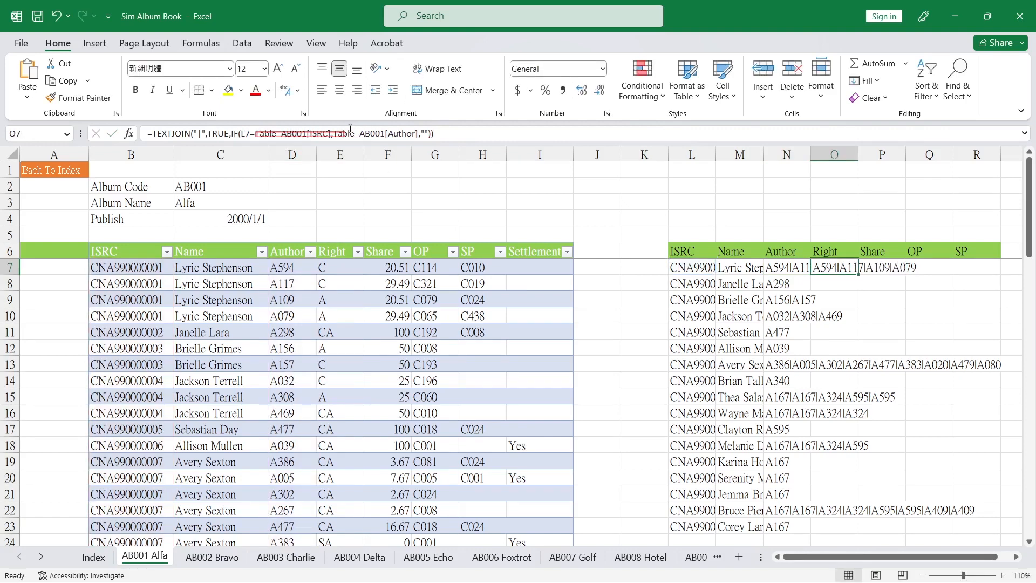
# - Replace the Author reference in the O7 formula with Table_AB001[Right] and fill it down the summary's Right column
pyautogui.click(395, 135)
pyautogui.moveTo(336, 134); pyautogui.dragTo(419, 134)
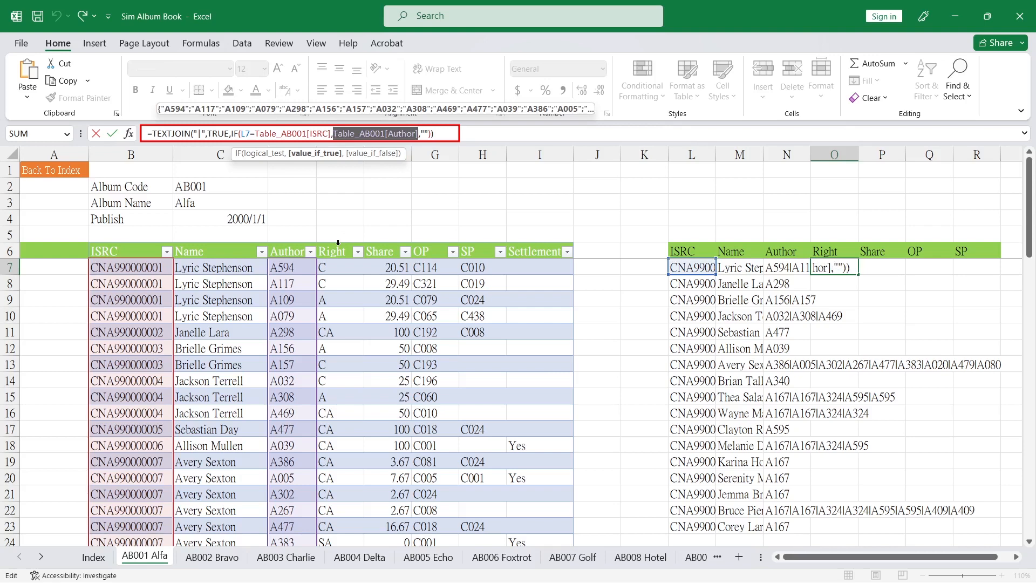
pyautogui.click(339, 244)
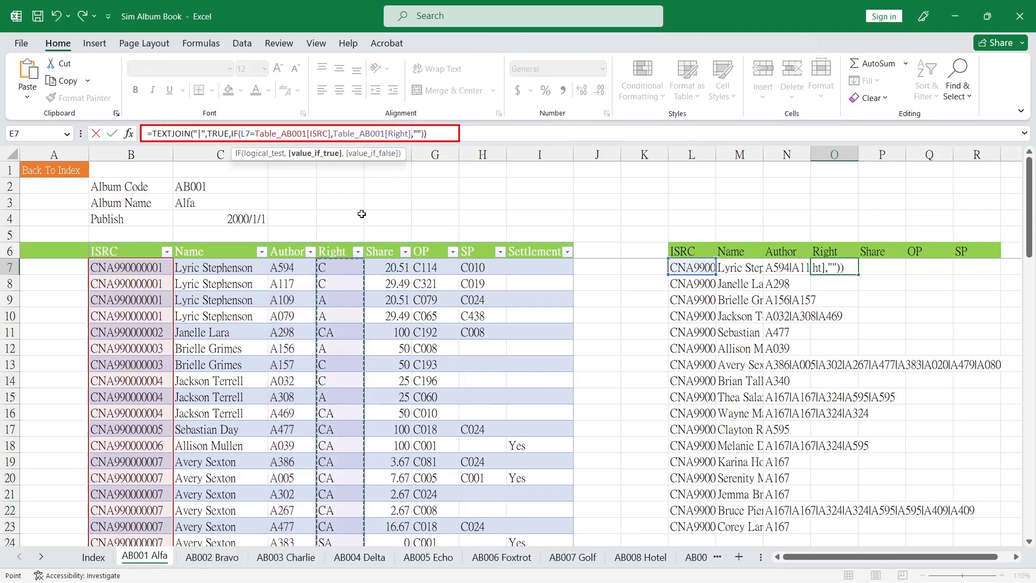
pyautogui.press('Return')
pyautogui.click(841, 268)
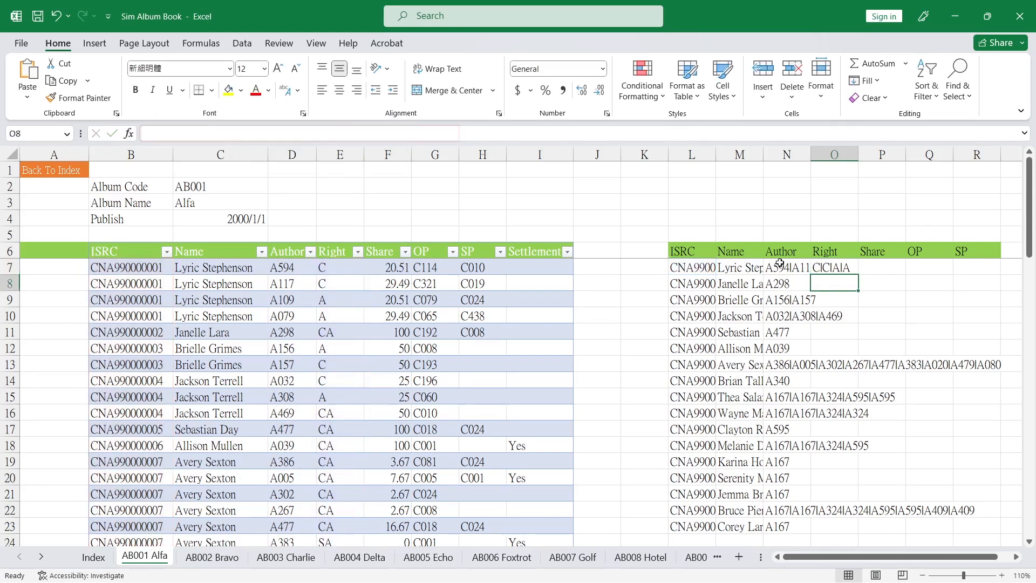
pyautogui.doubleClick(858, 274)
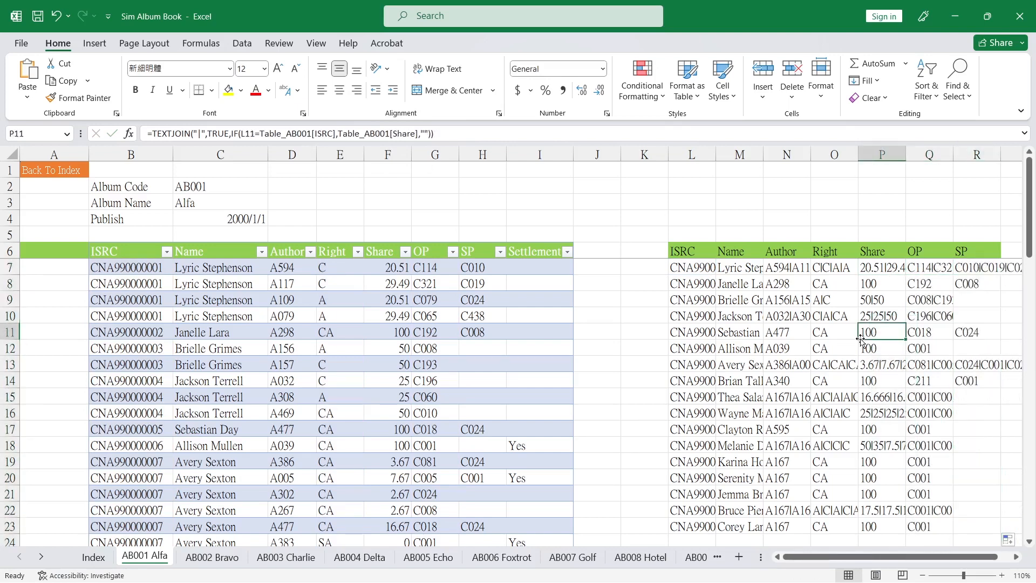
pyautogui.scroll(-3, 862, 339)
pyautogui.moveTo(710, 379); pyautogui.dragTo(977, 379)
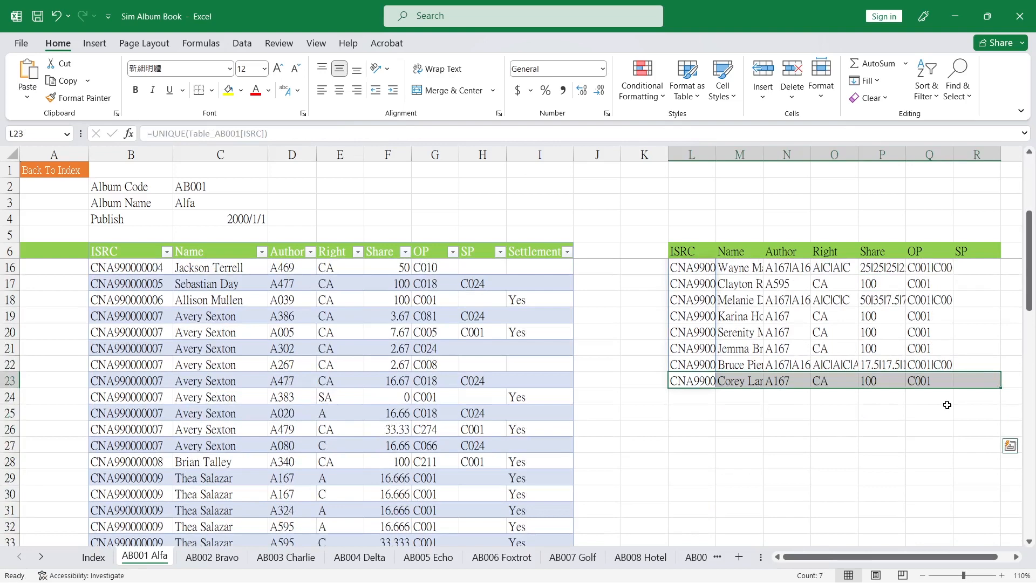
pyautogui.scroll(3, 947, 405)
pyautogui.click(947, 408)
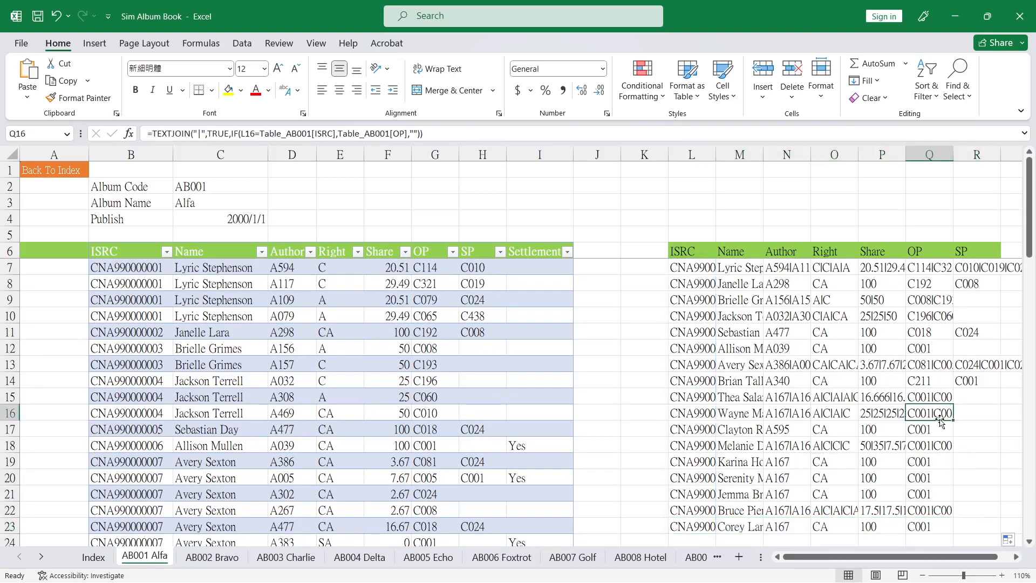
# - Copy the summary's header and first formula row L6:R7 from the AB001 Alfa sheet to L6 on the AB002 Bravo sheet
pyautogui.moveTo(680, 251); pyautogui.dragTo(966, 268)
pyautogui.hotkey('ctrl', 'c')
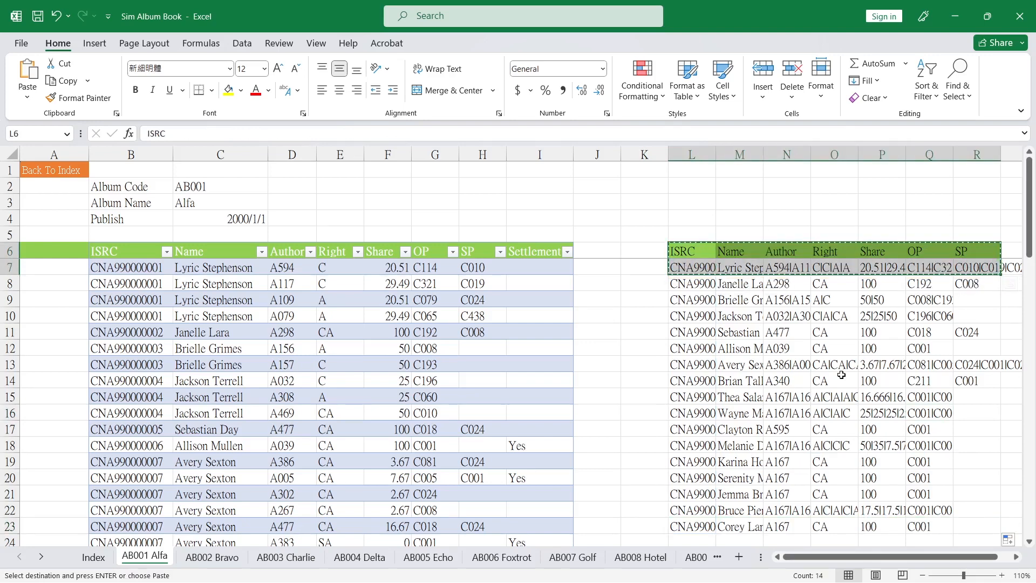
pyautogui.click(212, 561)
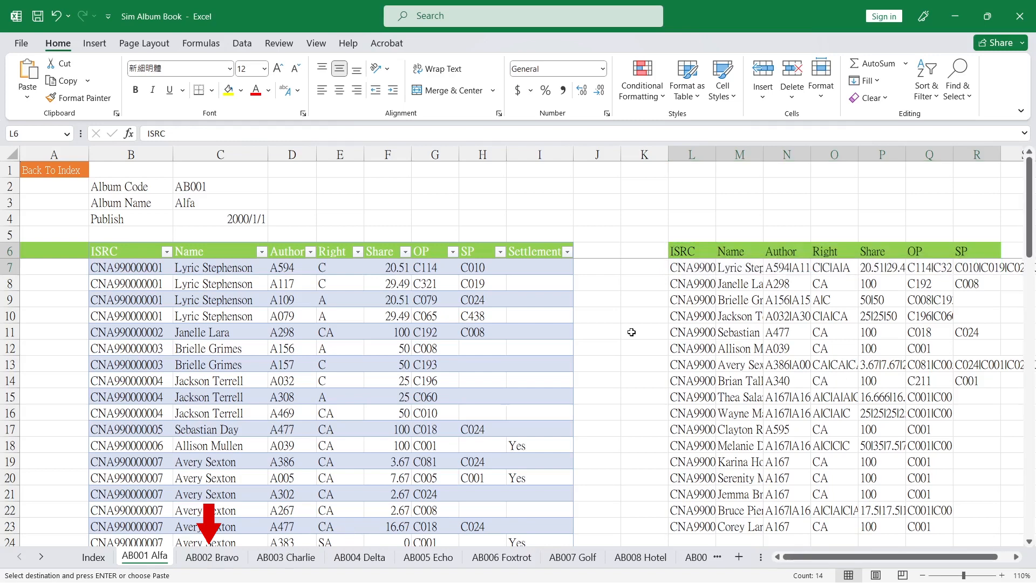
pyautogui.scroll(5, 669, 250)
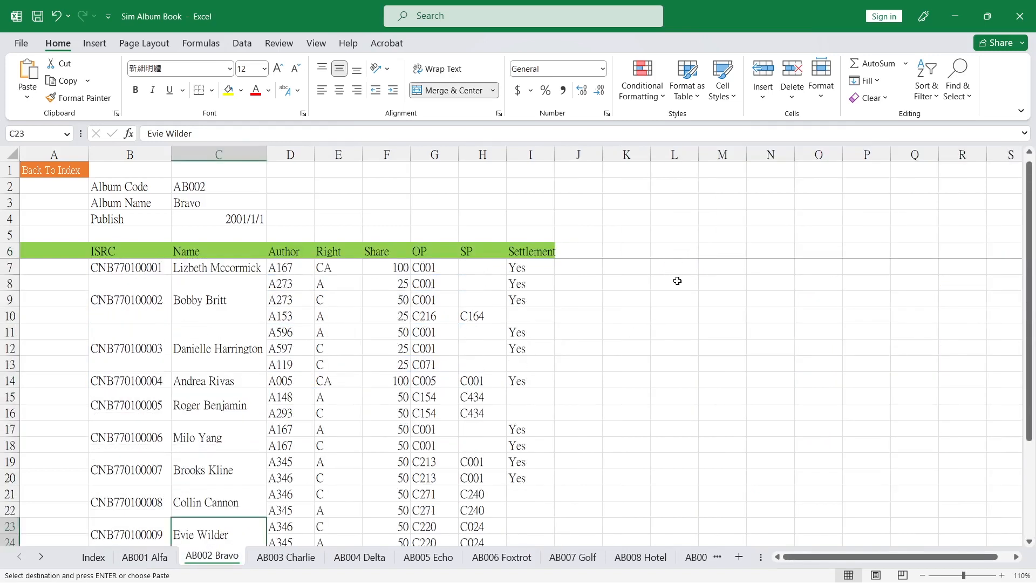
pyautogui.click(679, 253)
pyautogui.hotkey('ctrl', 'v')
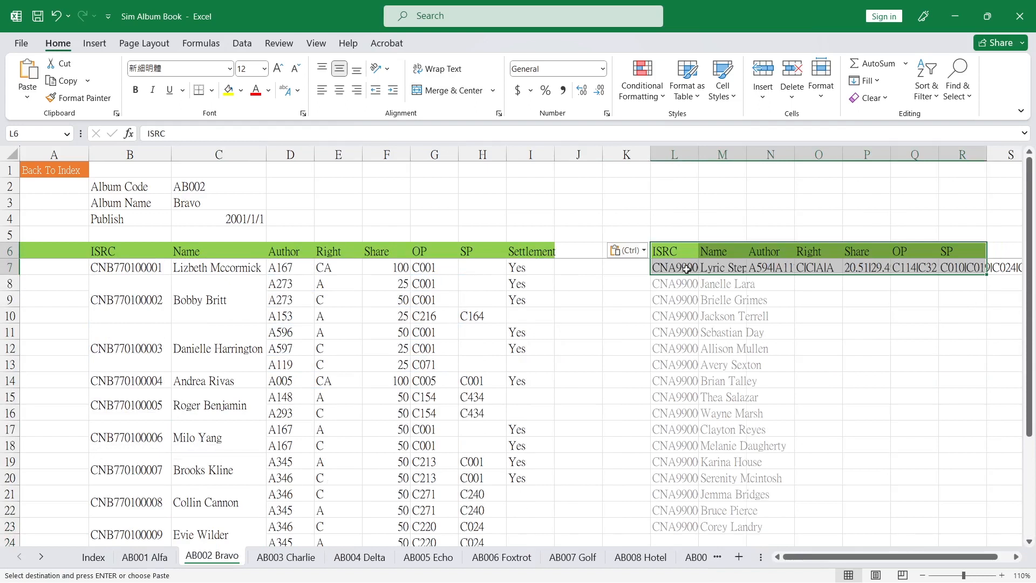
pyautogui.click(626, 362)
pyautogui.click(668, 266)
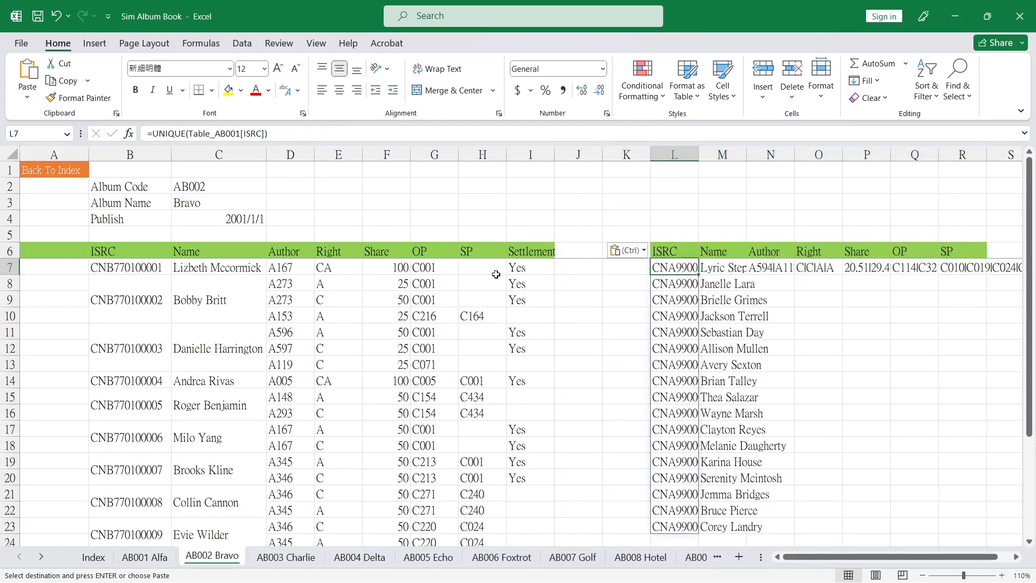
# - Unmerge the ISRC and Name cells in B7:C29 of the AB002 Bravo sheet
pyautogui.click(141, 276)
pyautogui.scroll(-3, 219, 375)
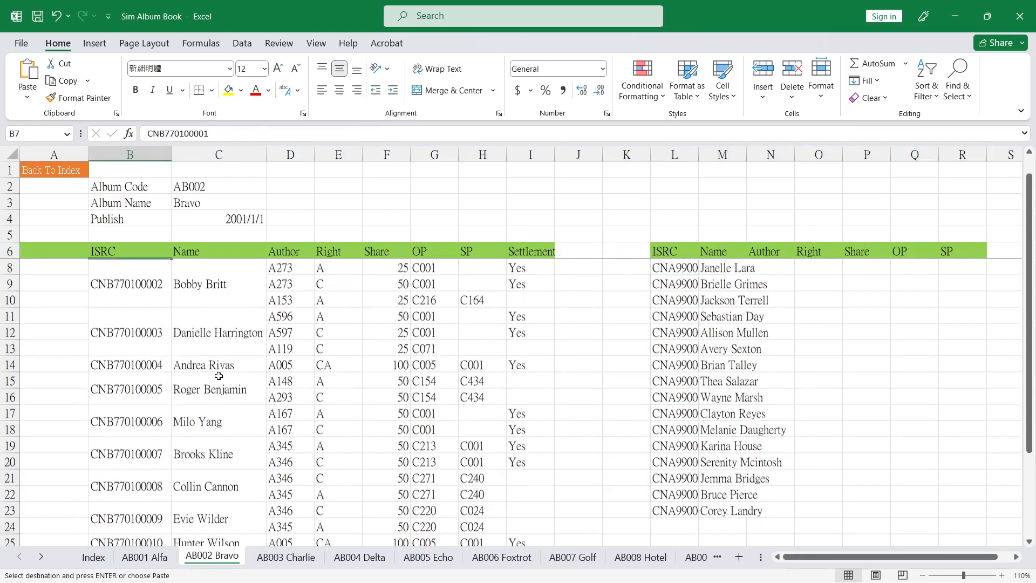
pyautogui.keyDown('shift'); pyautogui.click(191, 480); pyautogui.keyUp('shift')
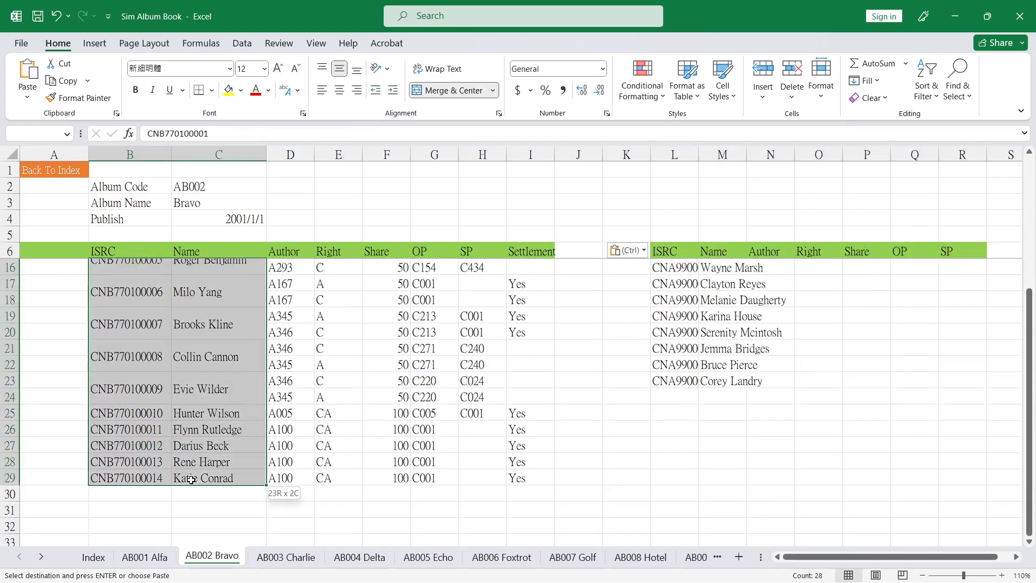
pyautogui.scroll(3, 277, 415)
pyautogui.hotkey('alt', 'h')
pyautogui.press('m')
pyautogui.press('u')
# - Select the blank cells in the unmerged ISRC and Name columns and fill them all with the value above using =B8
pyautogui.hotkey('alt', 'h')
pyautogui.press('f')
pyautogui.press('d')
pyautogui.press('s')
pyautogui.doubleClick(290, 369)
pyautogui.write('=B')
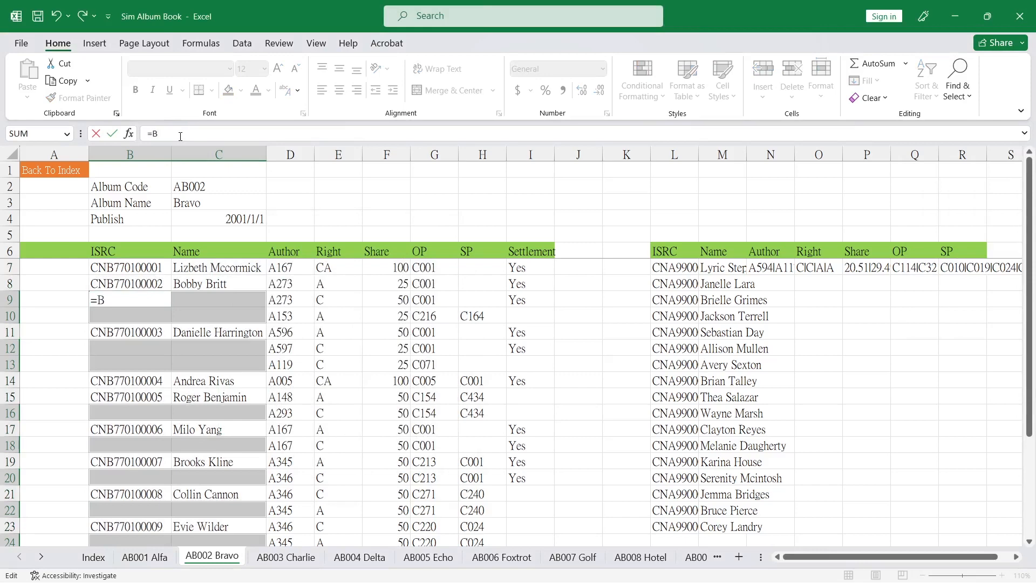
pyautogui.write('8')
pyautogui.hotkey('ctrl', 'Return')
pyautogui.click(229, 306)
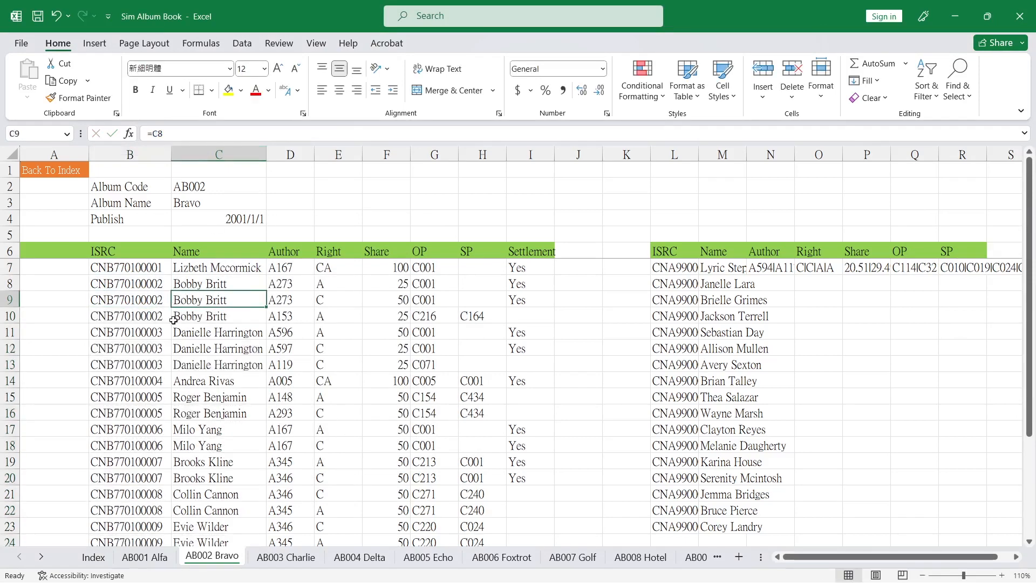
# - Convert the AB002 album data range into a table with headers
pyautogui.click(264, 318)
pyautogui.click(95, 44)
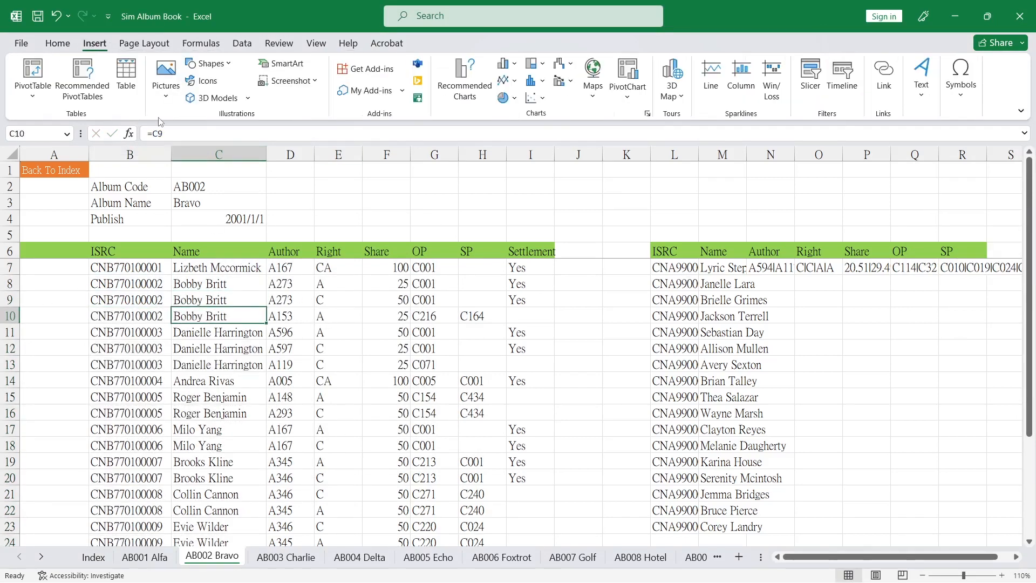
pyautogui.click(125, 76)
pyautogui.click(348, 394)
pyautogui.scroll(2, 269, 351)
# - Rename the new table as Table_AB002
pyautogui.click(219, 300)
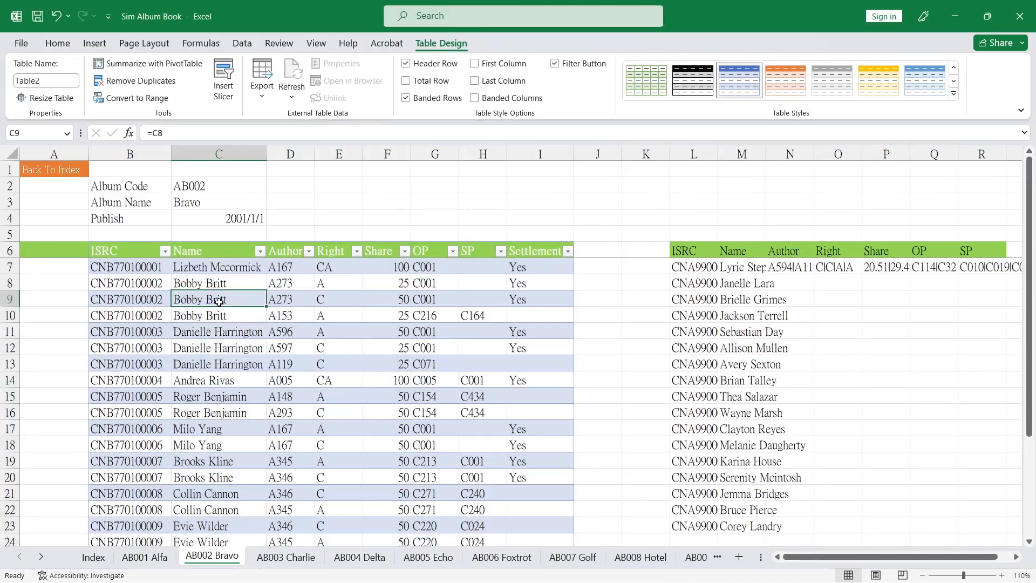
pyautogui.click(39, 81)
pyautogui.moveTo(37, 81); pyautogui.dragTo(41, 81)
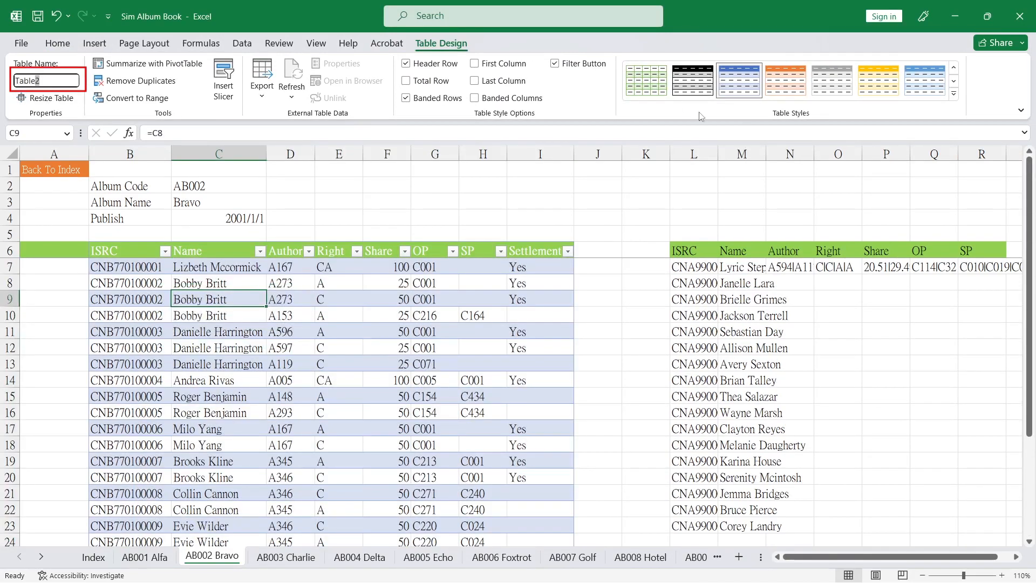
pyautogui.press('Return')
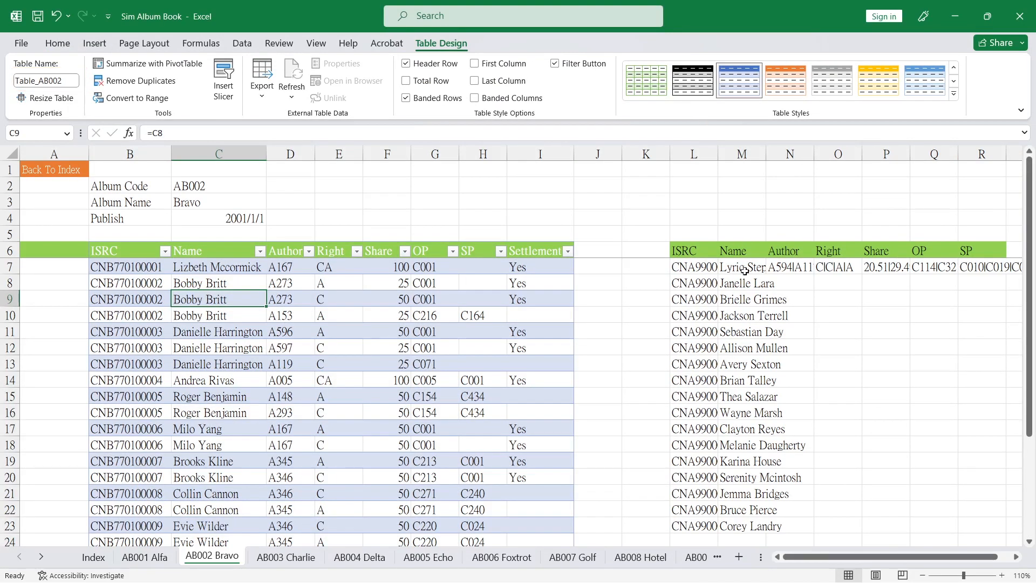
pyautogui.click(287, 365)
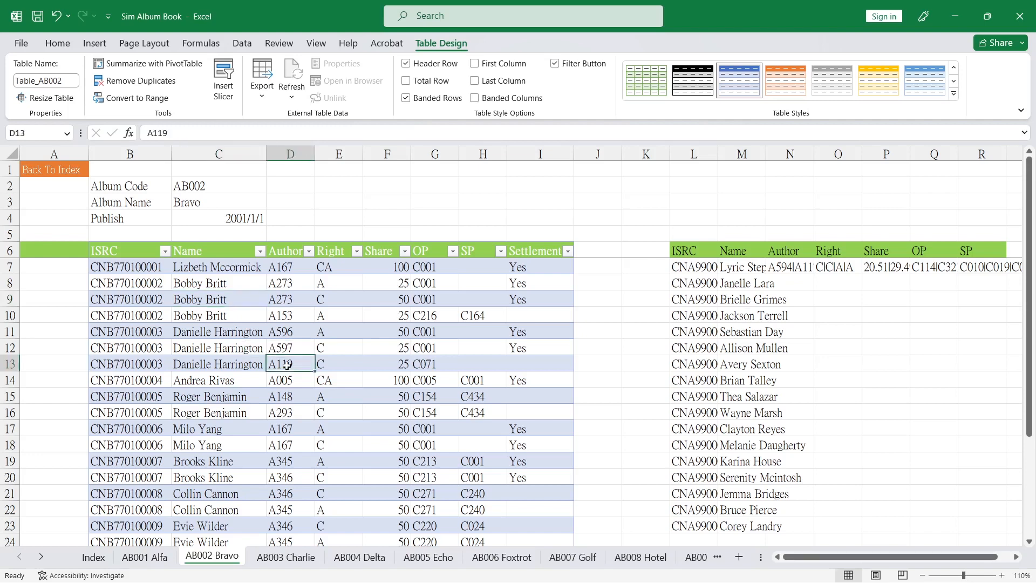
# - Change the table reference in the UNIQUE formulas in L7 (ISRC) and M7 (Name) to Table_AB002
pyautogui.click(691, 267)
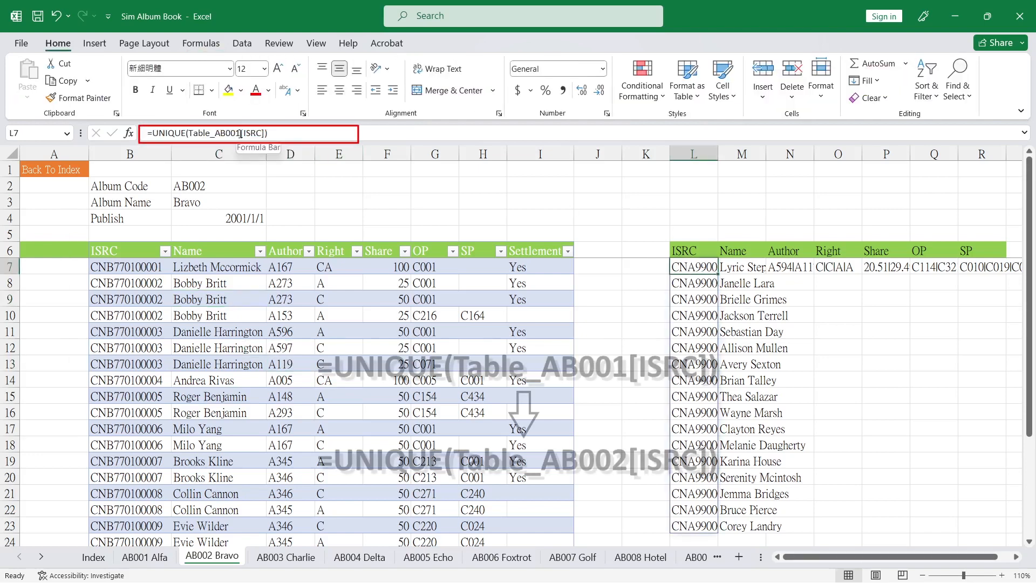
pyautogui.moveTo(240, 134); pyautogui.dragTo(236, 133)
pyautogui.write('2')
pyautogui.press('Return')
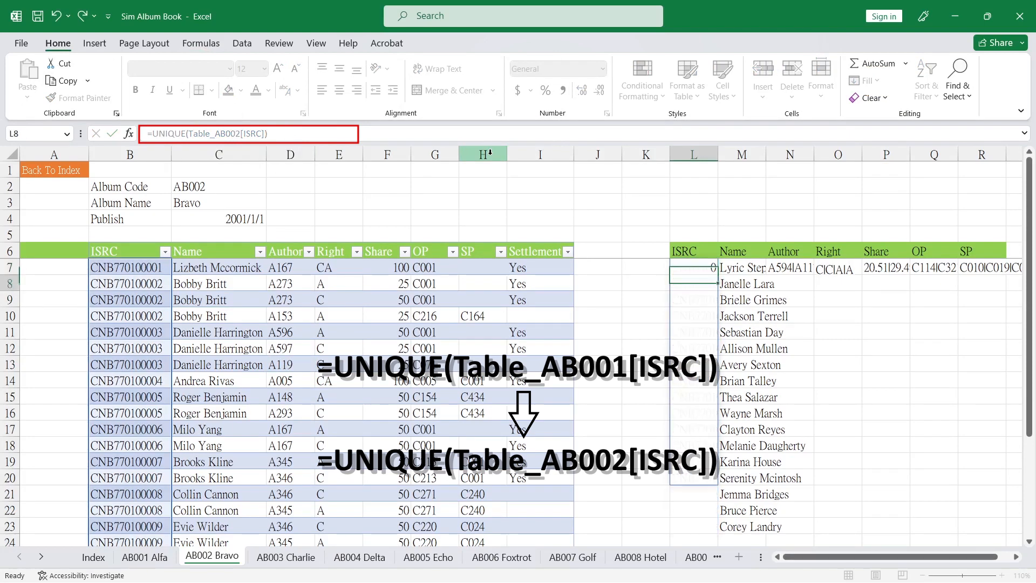
pyautogui.click(732, 269)
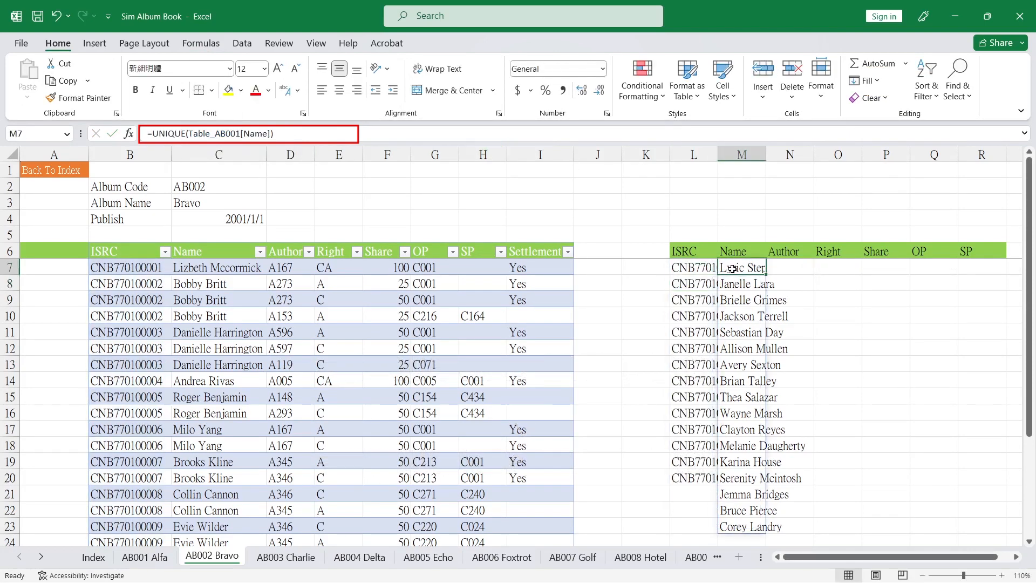
pyautogui.moveTo(239, 134); pyautogui.dragTo(235, 134)
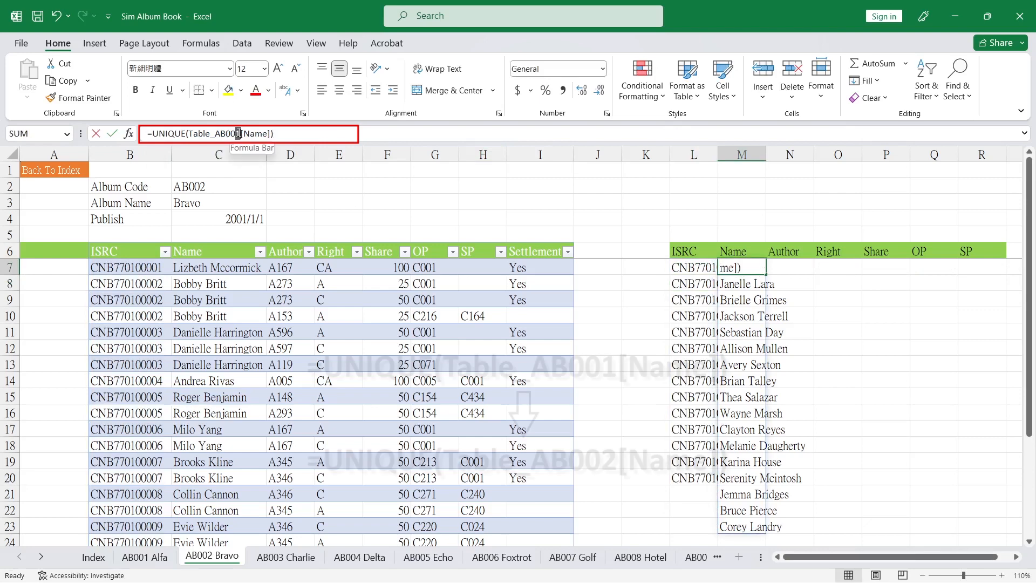
pyautogui.write('2')
pyautogui.press('Return')
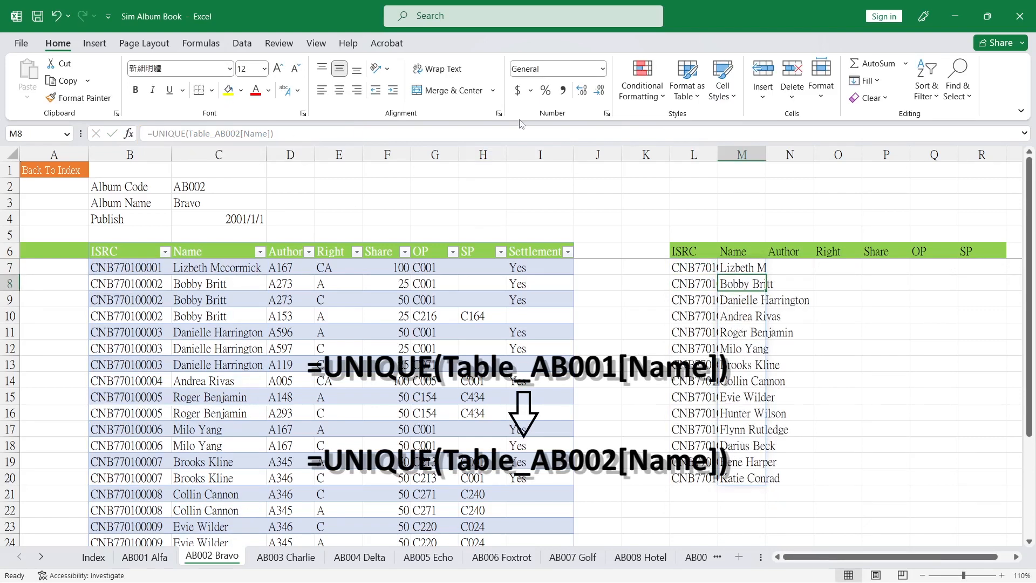
pyautogui.click(792, 268)
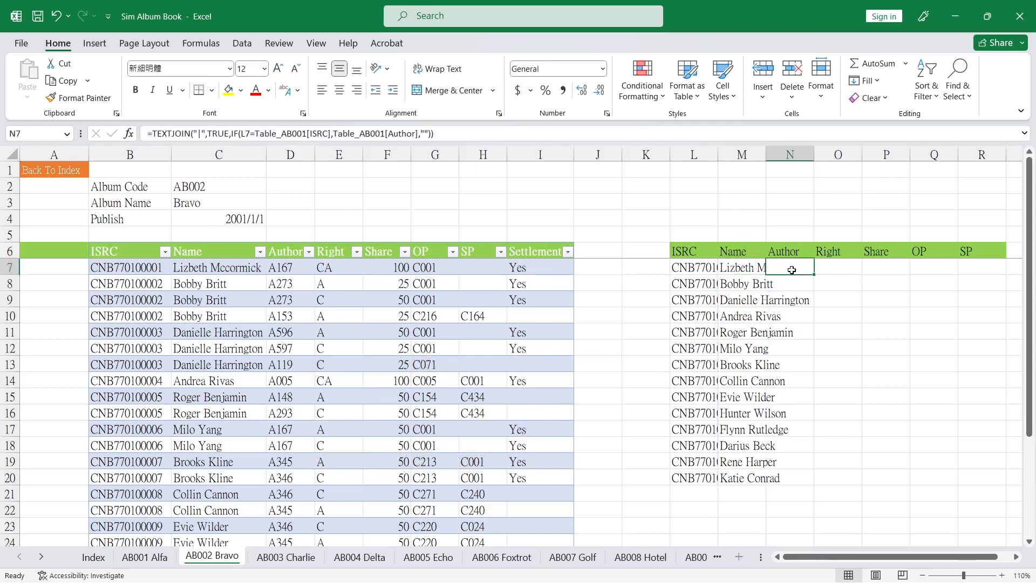
pyautogui.click(822, 270)
pyautogui.click(879, 269)
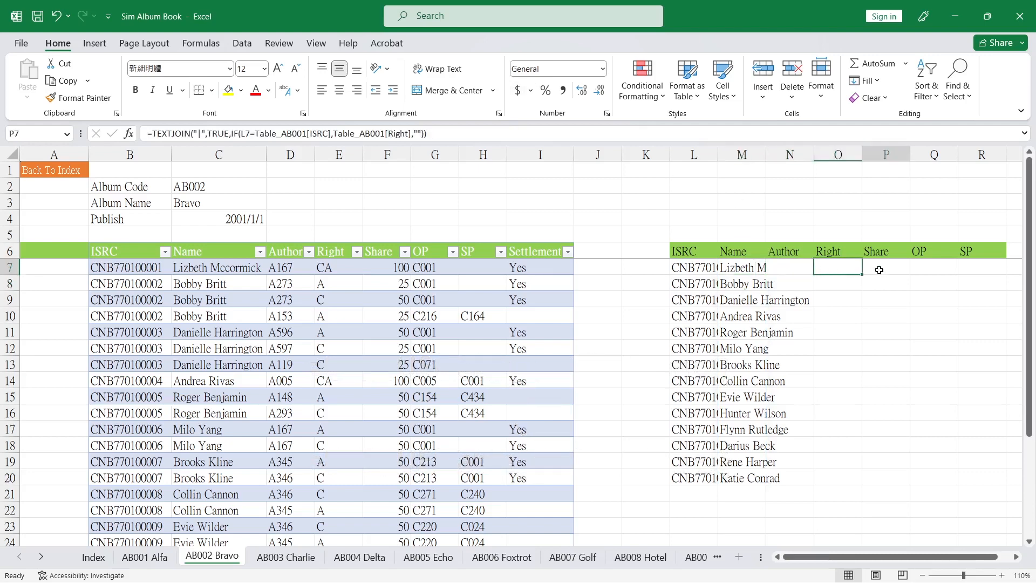
pyautogui.click(697, 265)
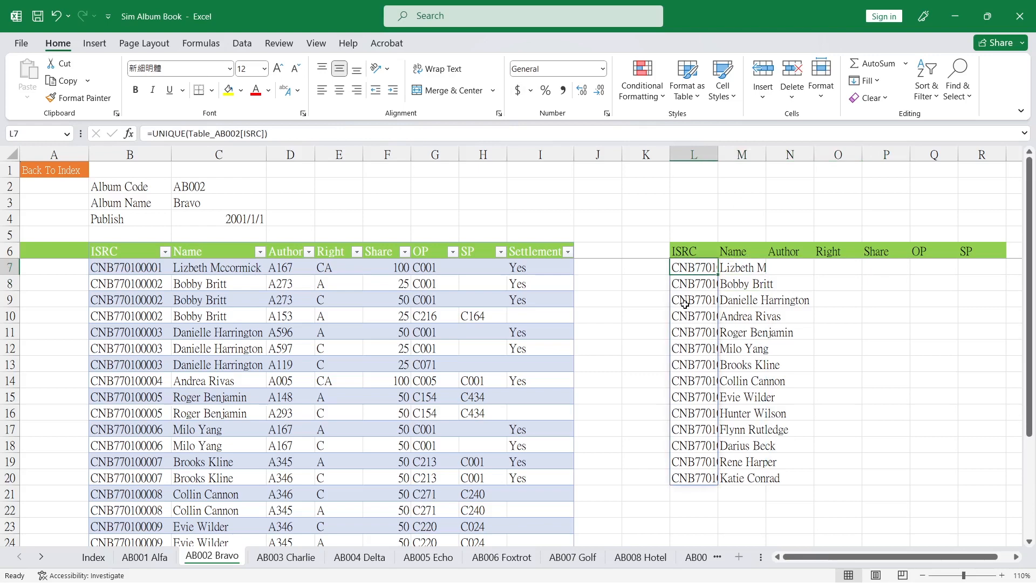
pyautogui.click(686, 238)
# - Copy the table's name, Table_AB002, into cell L5 above the summary and widen column L to fit it
pyautogui.click(322, 300)
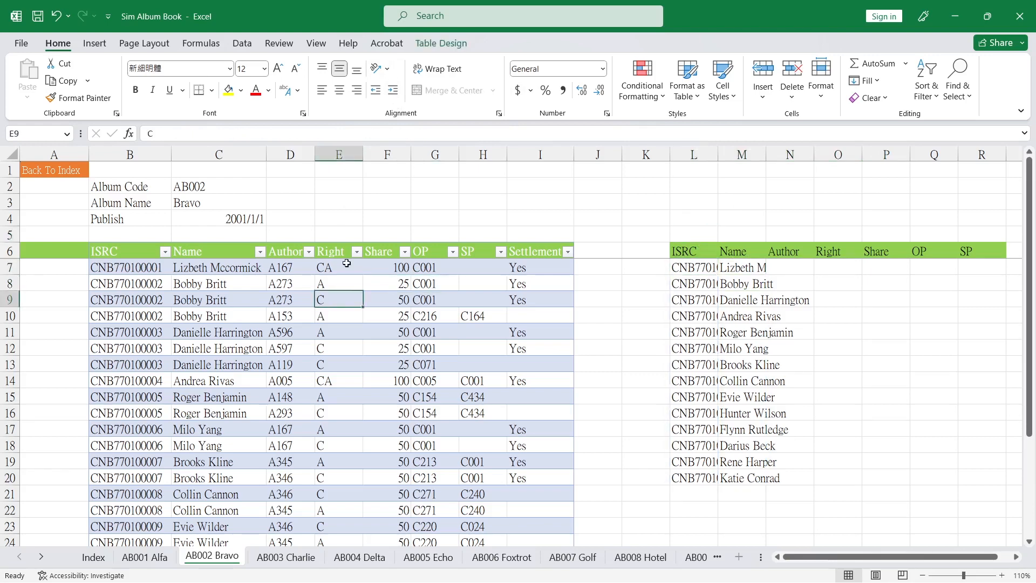
pyautogui.click(440, 43)
pyautogui.click(64, 82)
pyautogui.hotkey('ctrl', 'c')
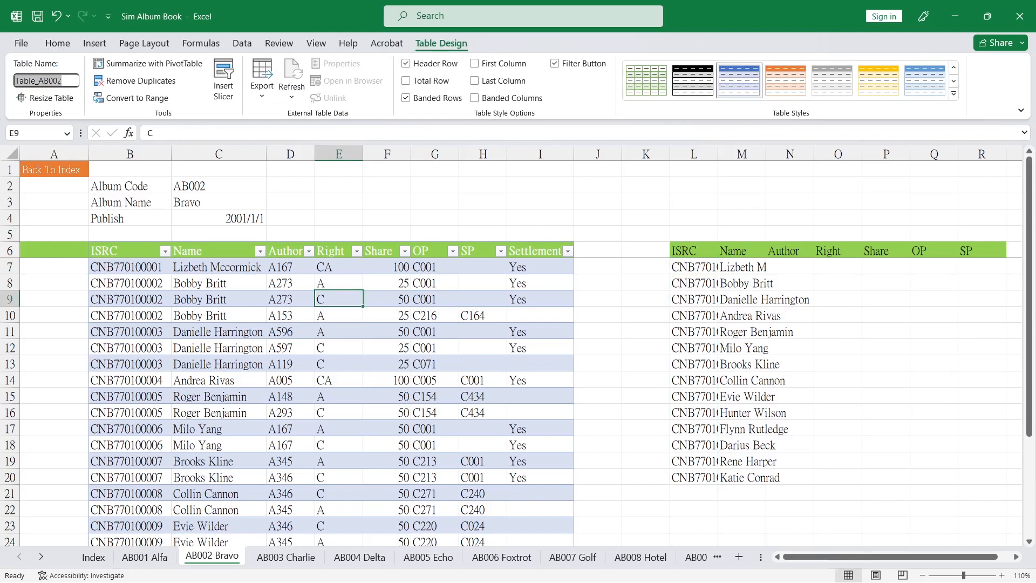
pyautogui.click(688, 227)
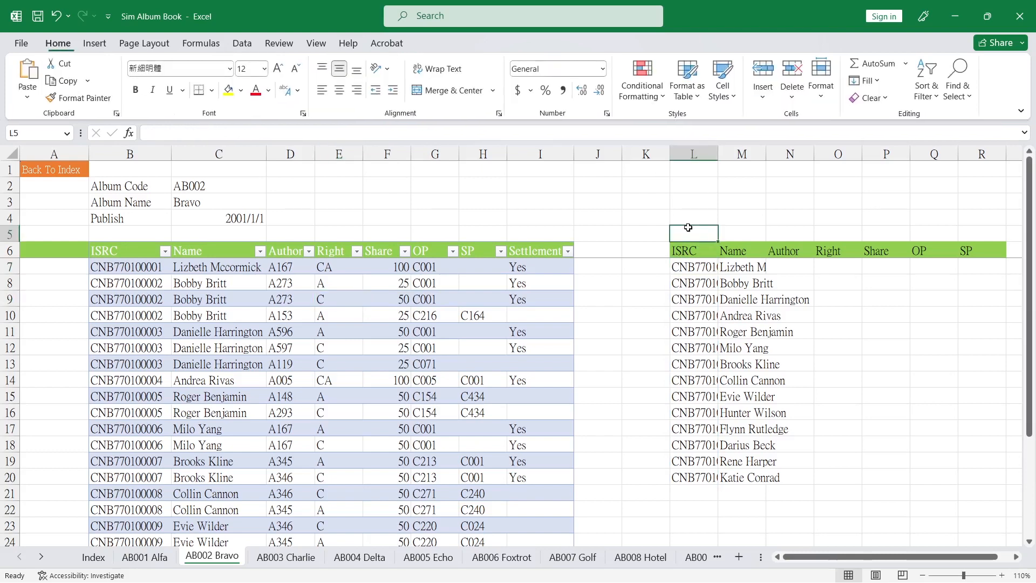
pyautogui.hotkey('ctrl', 'v')
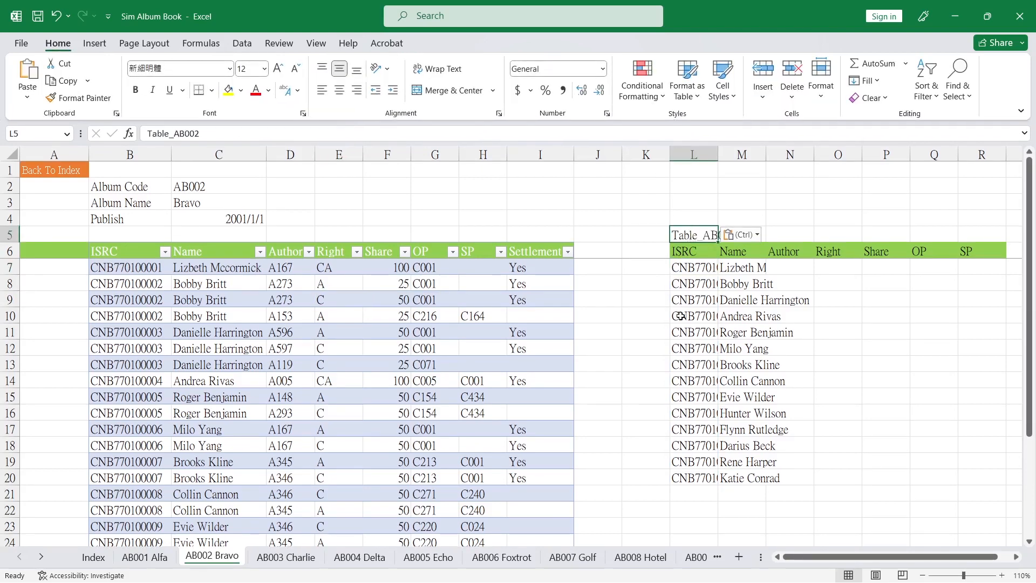
pyautogui.click(733, 202)
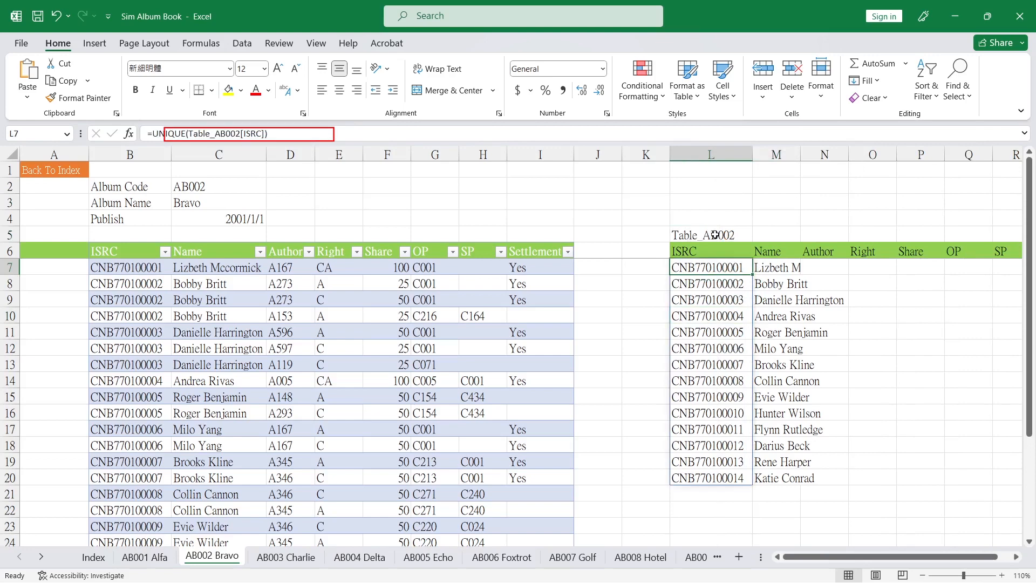
# - Insert INDIRECT inside the L7 UNIQUE formula, beginning its argument with a reference to L5 followed by &
pyautogui.click(186, 133)
pyautogui.write('indirect')
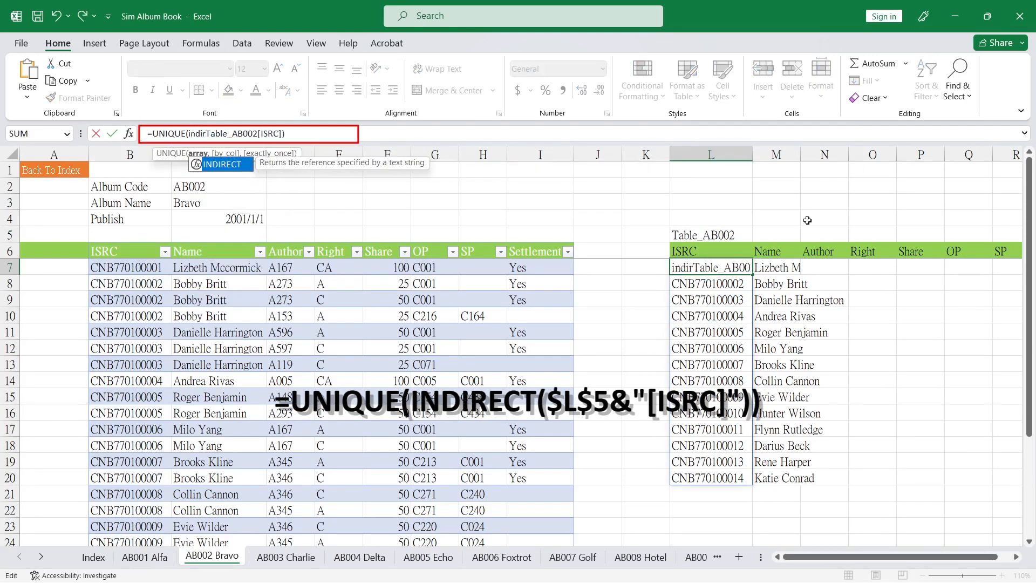
pyautogui.write('(')
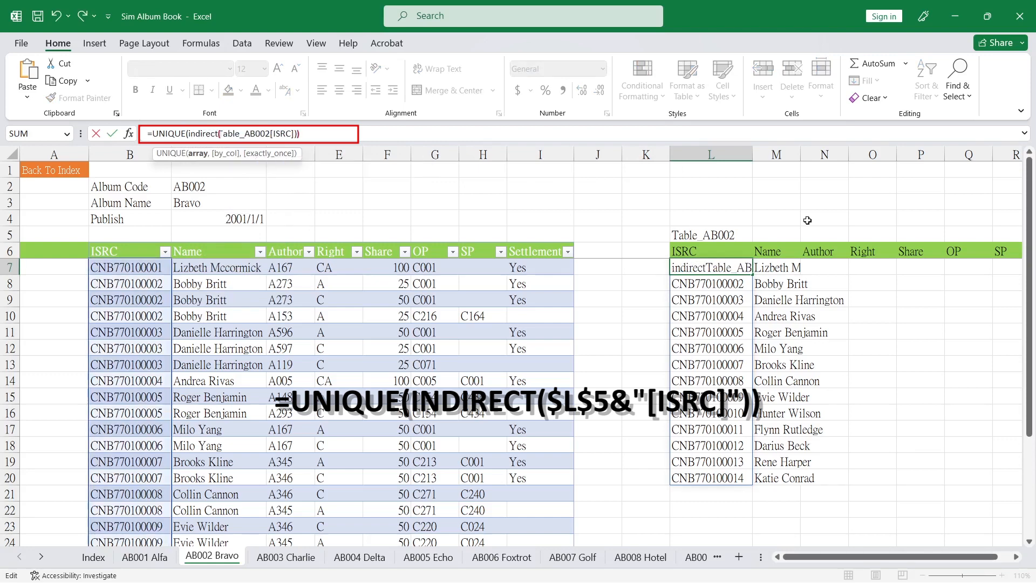
pyautogui.click(716, 233)
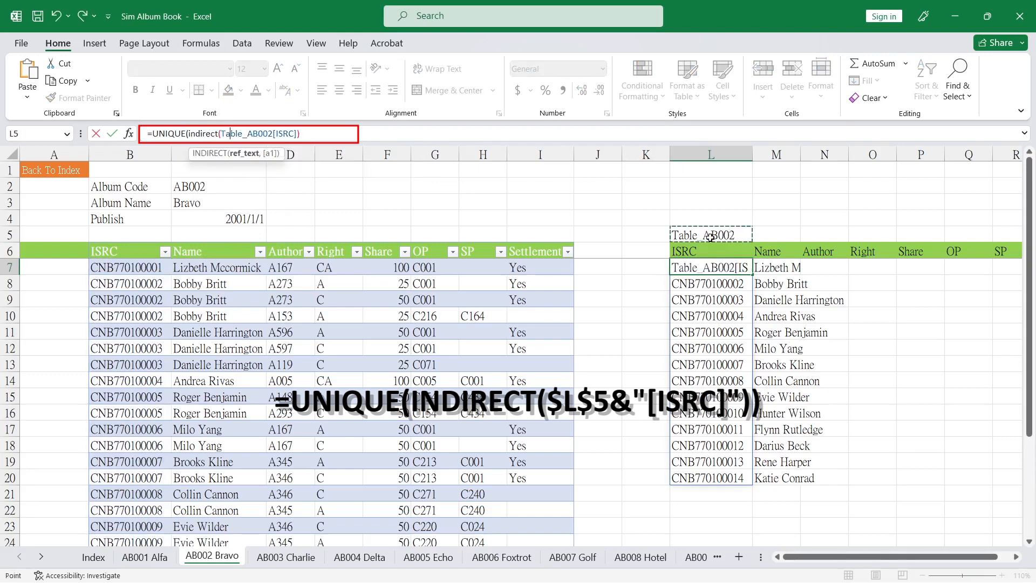
pyautogui.write('&')
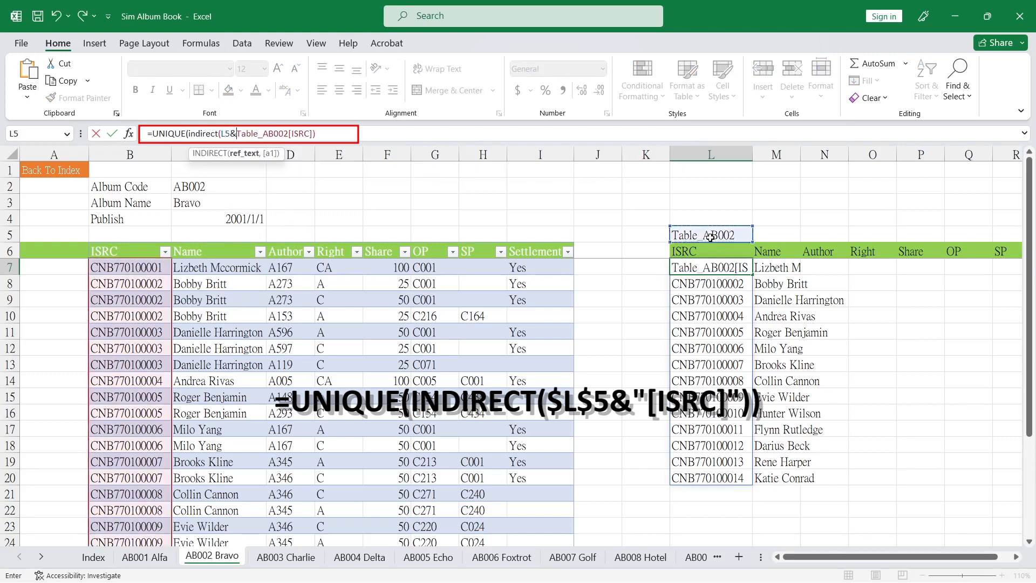
pyautogui.press('Right')
pyautogui.hotkey('shift', 'Right')
pyautogui.hotkey('shift', 'Right')
pyautogui.hotkey('shift', 'Right')
pyautogui.hotkey('shift', 'Right')
pyautogui.hotkey('shift', 'Right')
pyautogui.hotkey('shift', 'Right')
pyautogui.hotkey('shift', 'Right')
pyautogui.hotkey('shift', 'Right')
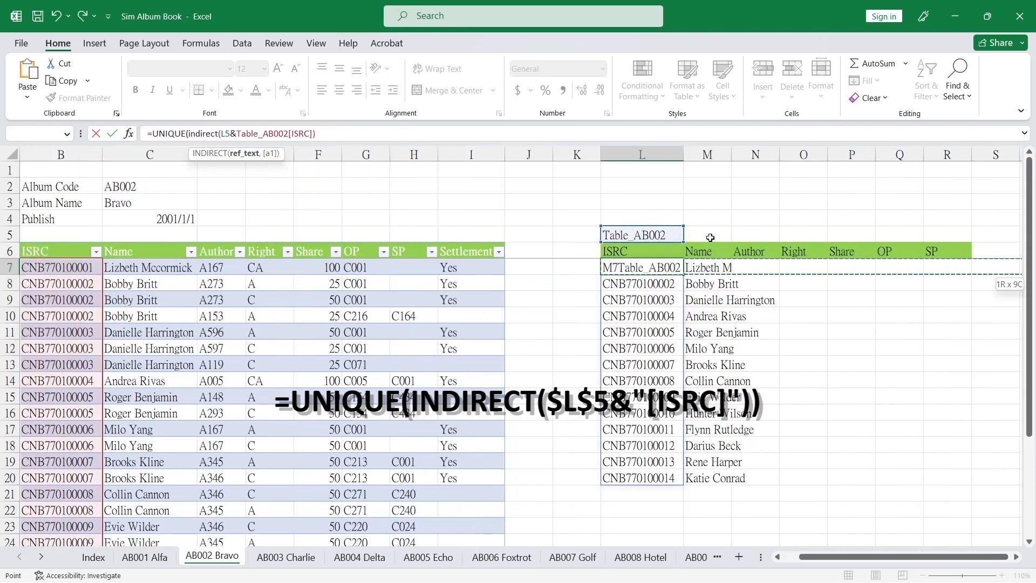
pyautogui.press('Left')
pyautogui.hotkey('shift', 'Right')
pyautogui.hotkey('shift', 'Right')
pyautogui.hotkey('shift', 'Right')
pyautogui.hotkey('shift', 'Right')
pyautogui.hotkey('shift', 'Right')
pyautogui.hotkey('shift', 'Right')
pyautogui.hotkey('shift', 'Right')
pyautogui.hotkey('shift', 'Right')
pyautogui.hotkey('shift', 'Right')
pyautogui.hotkey('shift', 'Right')
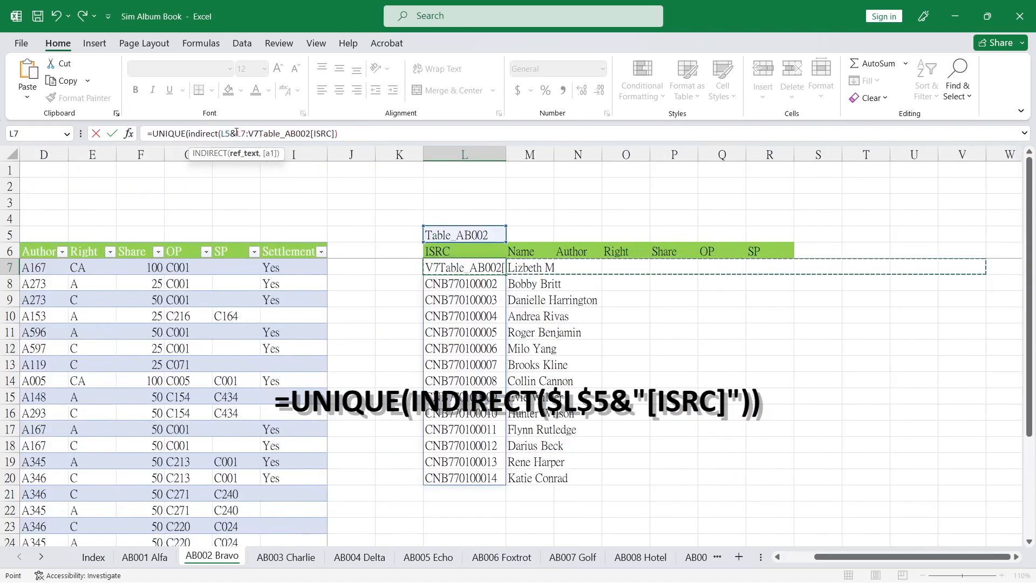
# - Complete the ISRC formula in L7 as =UNIQUE(INDIRECT($L$5&"[ISRC]")), with an absolute reference to L5
pyautogui.moveTo(235, 133); pyautogui.dragTo(313, 132)
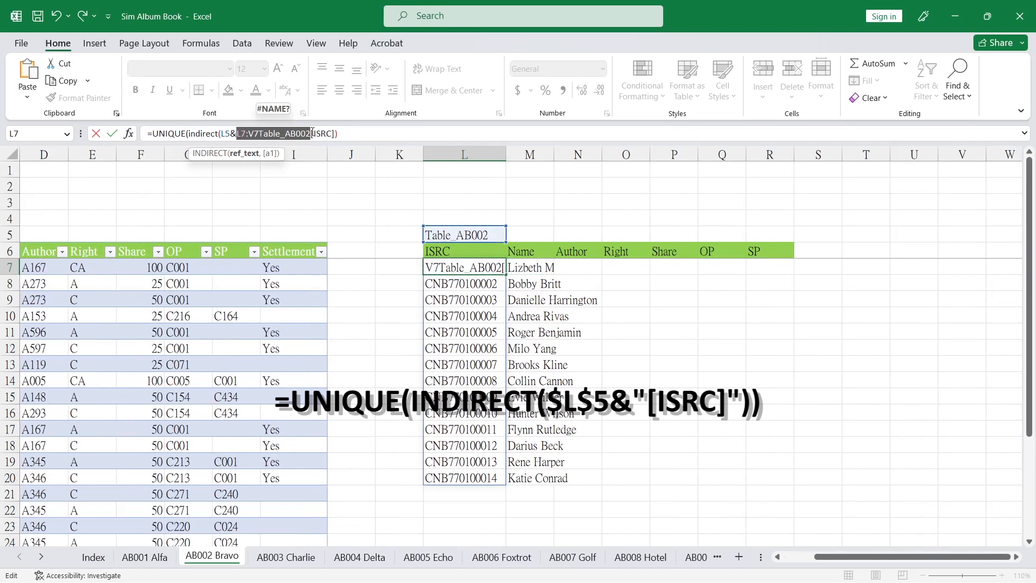
pyautogui.write('"')
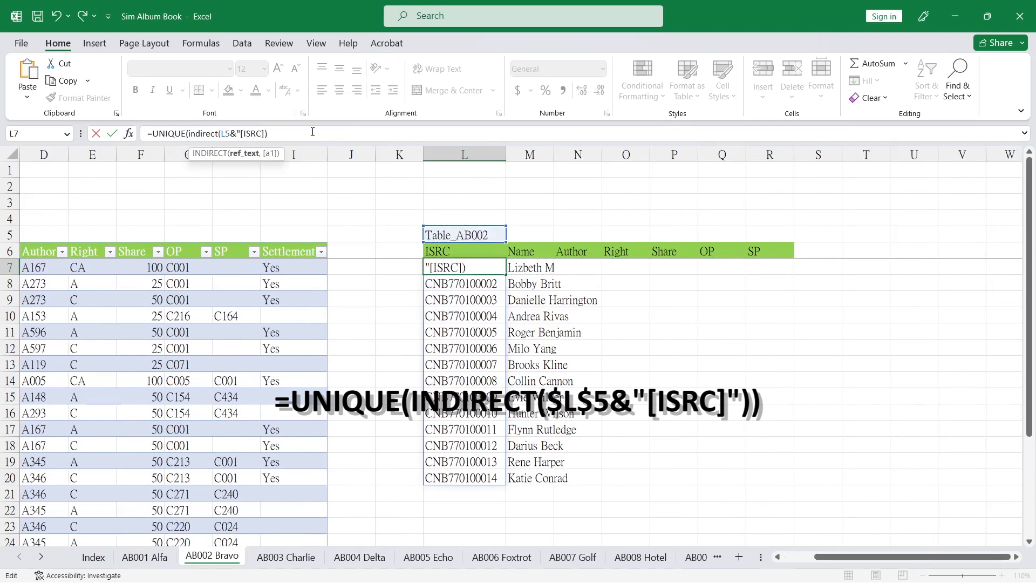
pyautogui.write('"')
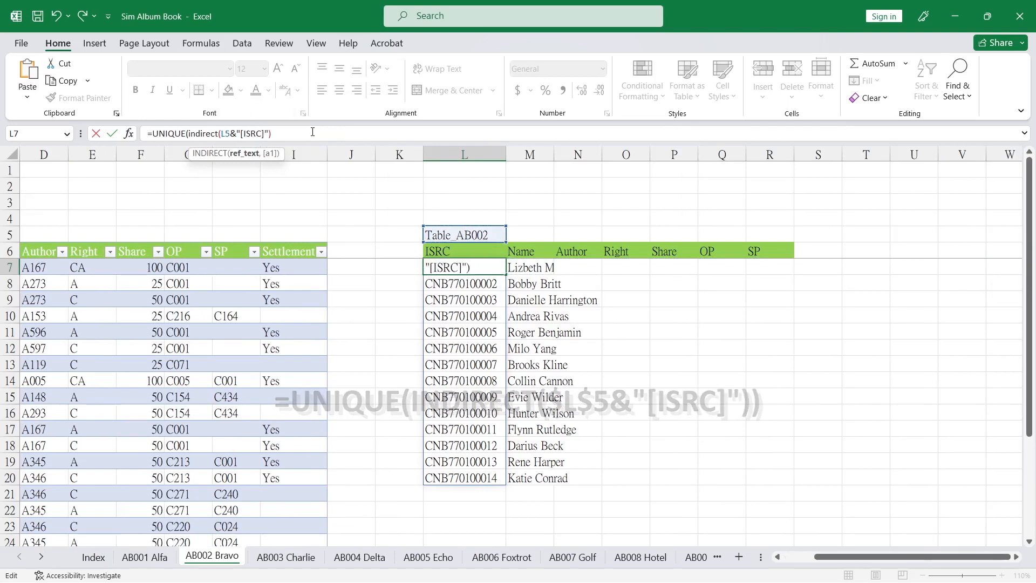
pyautogui.doubleClick(225, 133)
pyautogui.press('F4')
pyautogui.press('Return')
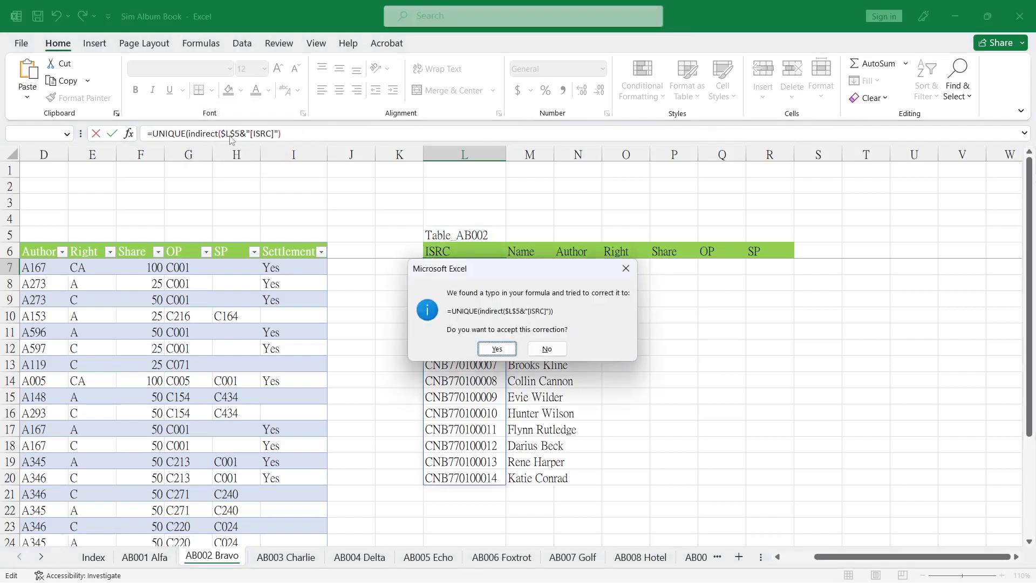
pyautogui.click(496, 349)
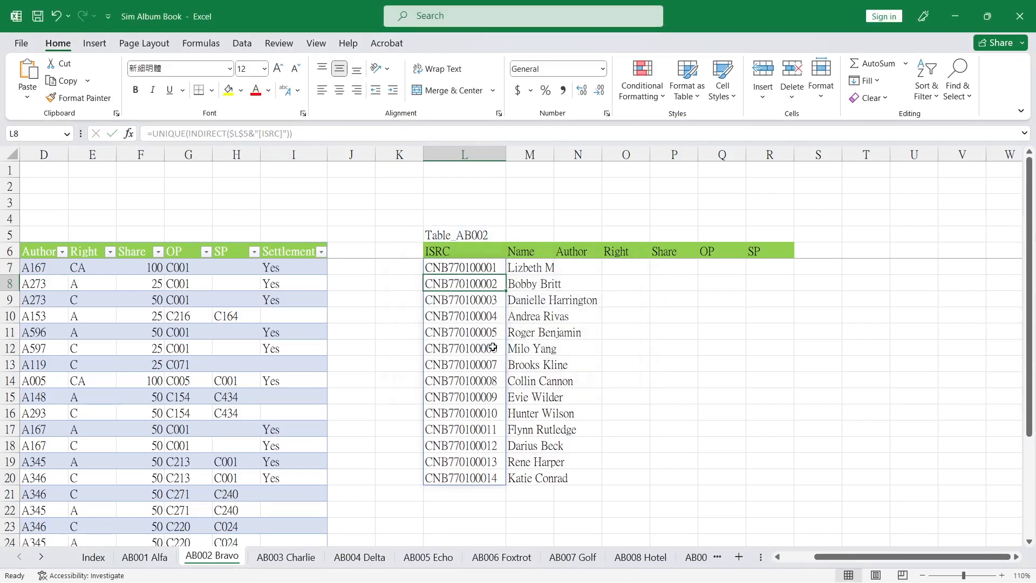
# - Copy the L7 formula text into M7 and change its column to Name, giving =UNIQUE(INDIRECT($L$5&"[Name]"))
pyautogui.click(474, 268)
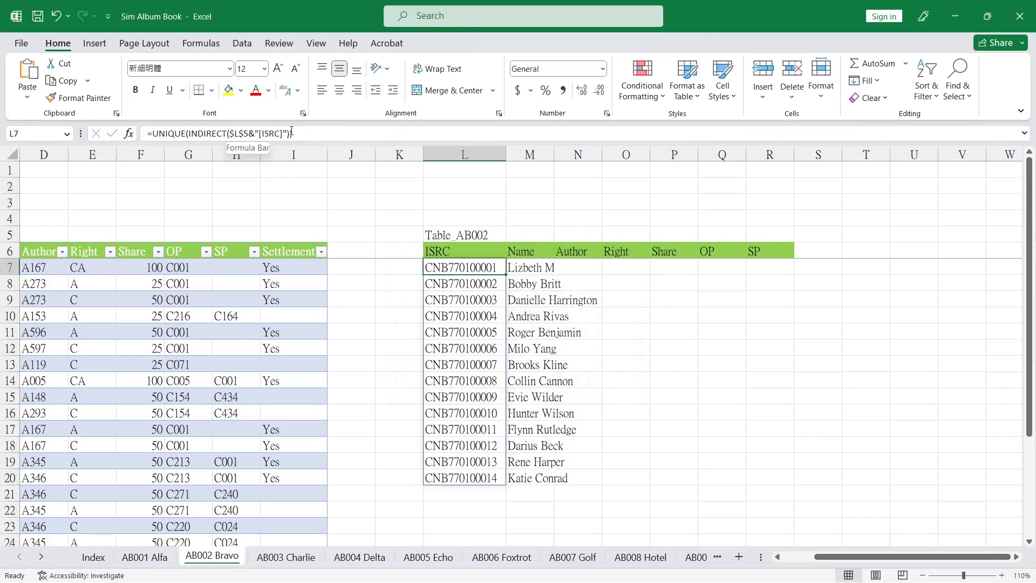
pyautogui.click(791, 561)
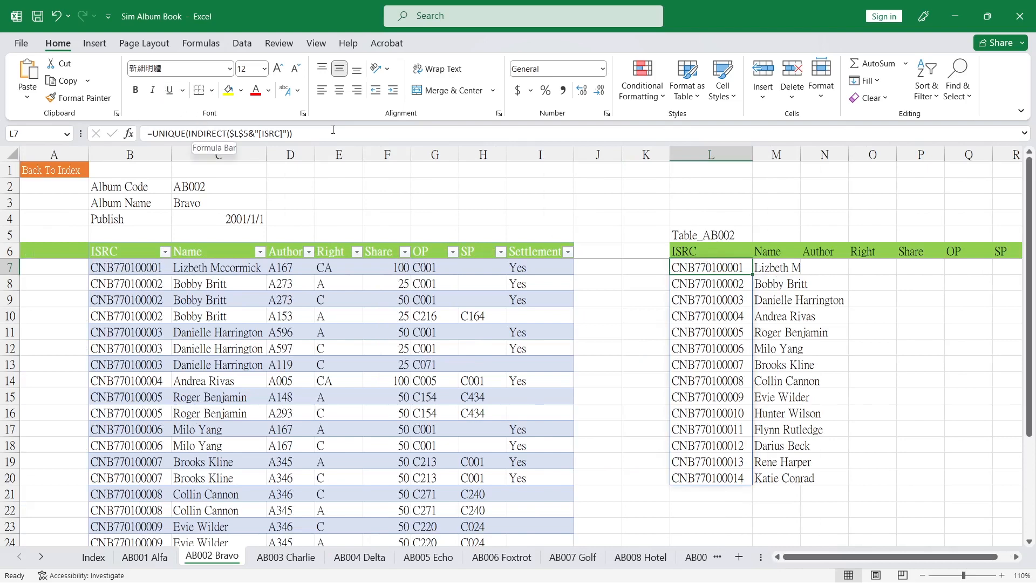
pyautogui.tripleClick(209, 132)
pyautogui.hotkey('ctrl', 'c')
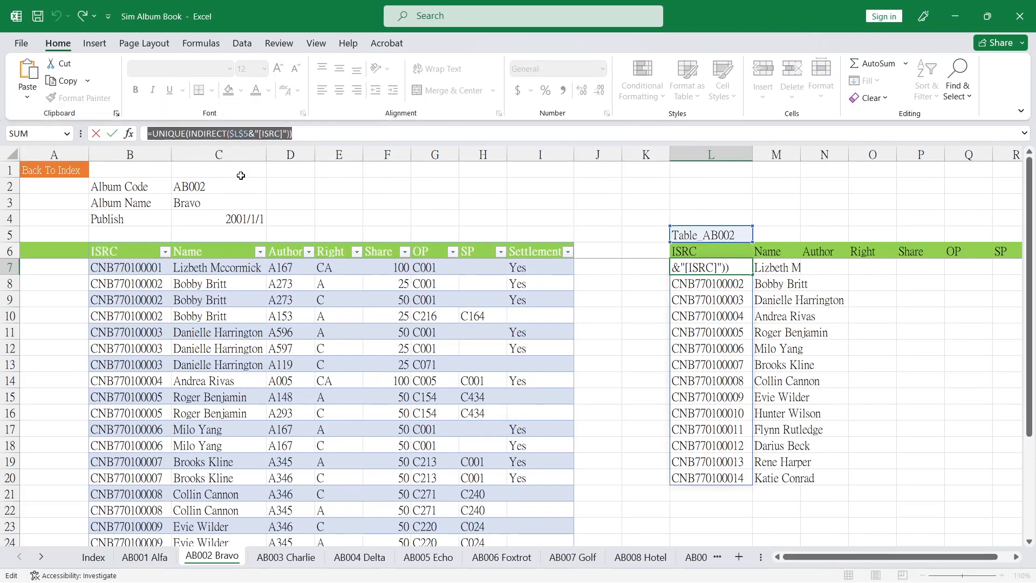
pyautogui.press('Escape')
pyautogui.click(768, 267)
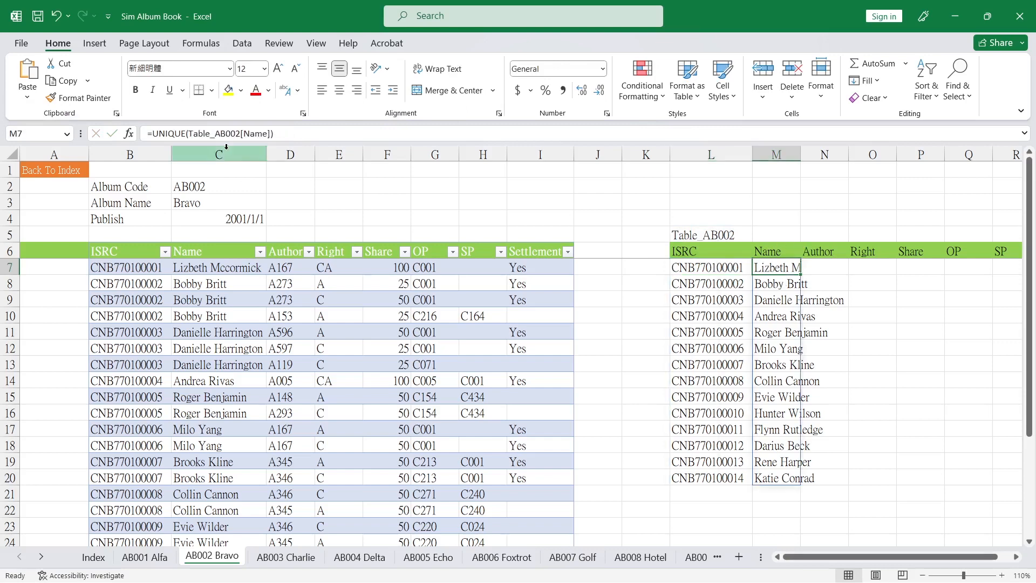
pyautogui.moveTo(287, 134); pyautogui.dragTo(67, 132)
pyautogui.hotkey('ctrl', 'v')
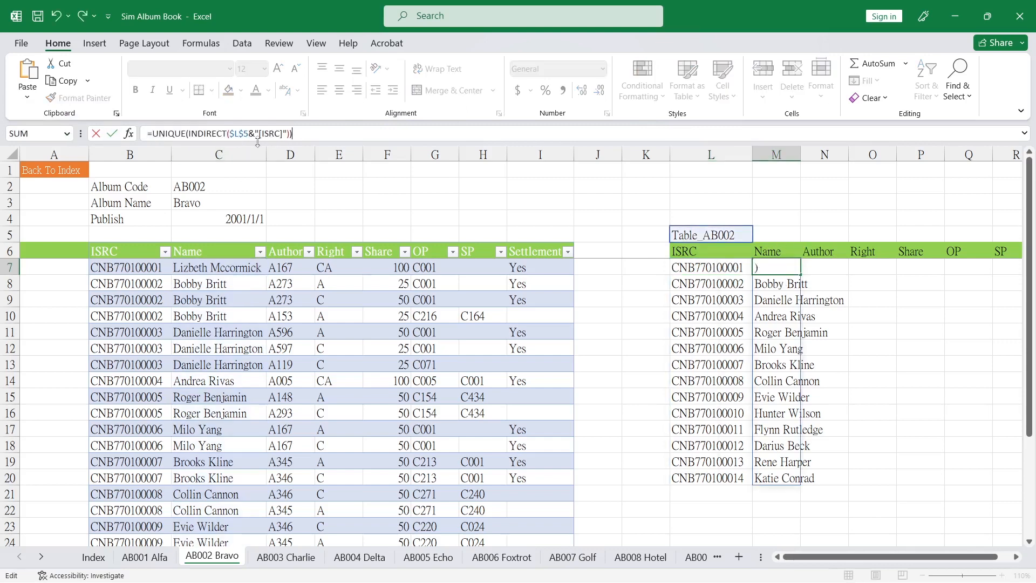
pyautogui.doubleClick(273, 135)
pyautogui.write('Name')
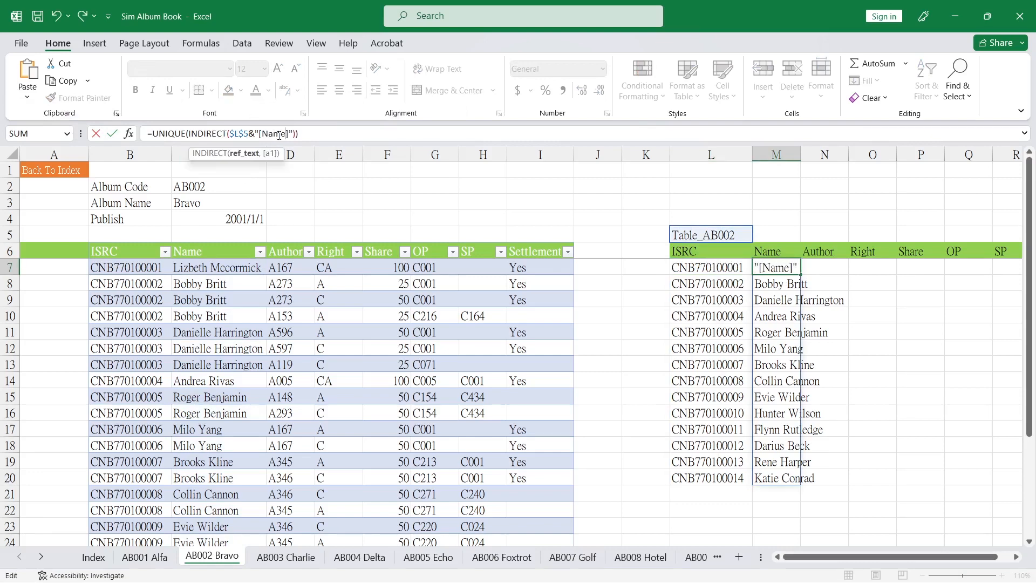
pyautogui.press('Return')
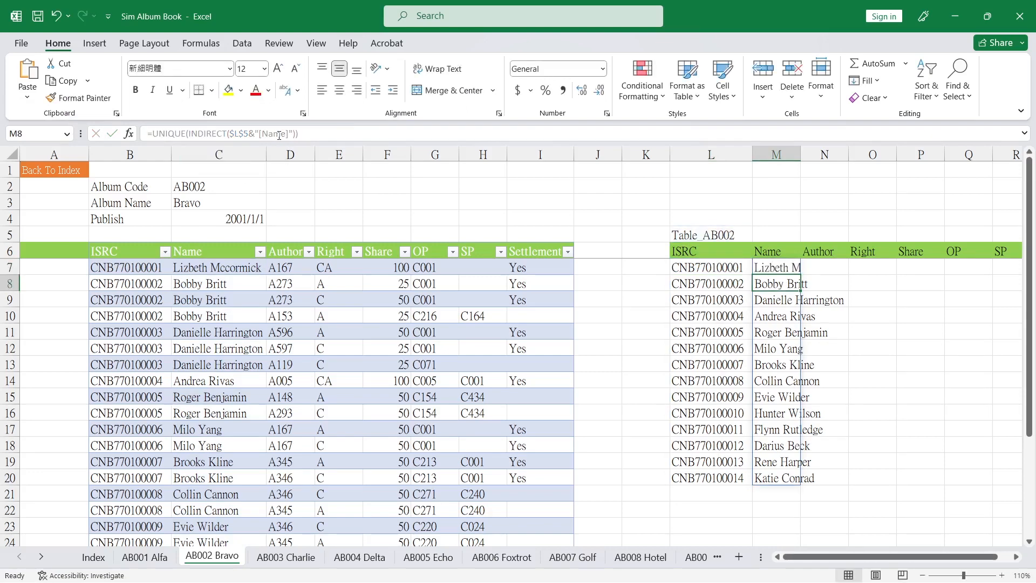
pyautogui.click(775, 263)
# - In the N7 TEXTJOIN formula, replace Table_AB001[ISRC] with INDIRECT($L$5&"[ISRC]") copied from the L7 formula
pyautogui.click(819, 272)
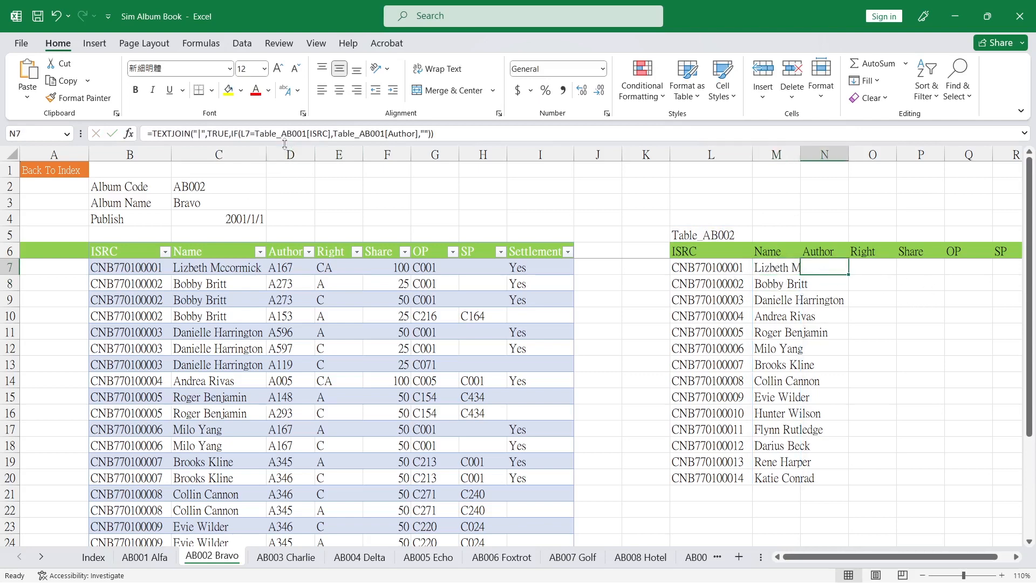
pyautogui.click(717, 232)
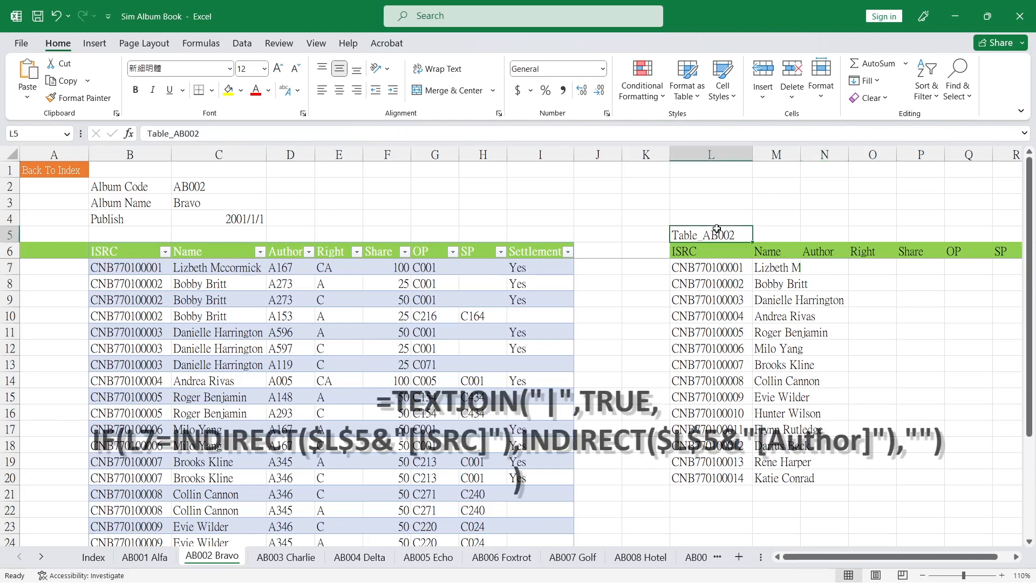
pyautogui.click(808, 268)
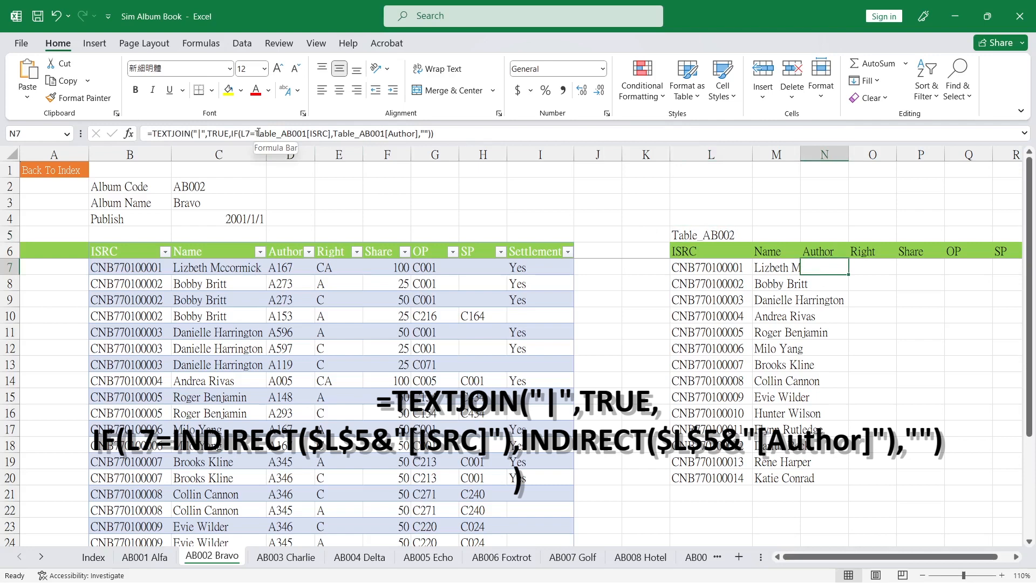
pyautogui.click(713, 266)
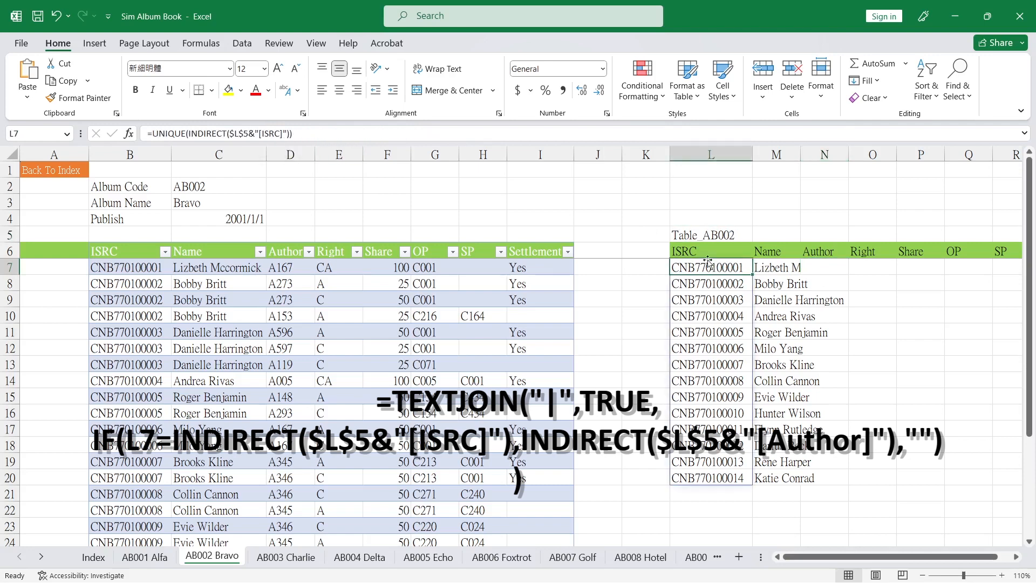
pyautogui.moveTo(190, 133); pyautogui.dragTo(290, 139)
pyautogui.hotkey('ctrl', 'c')
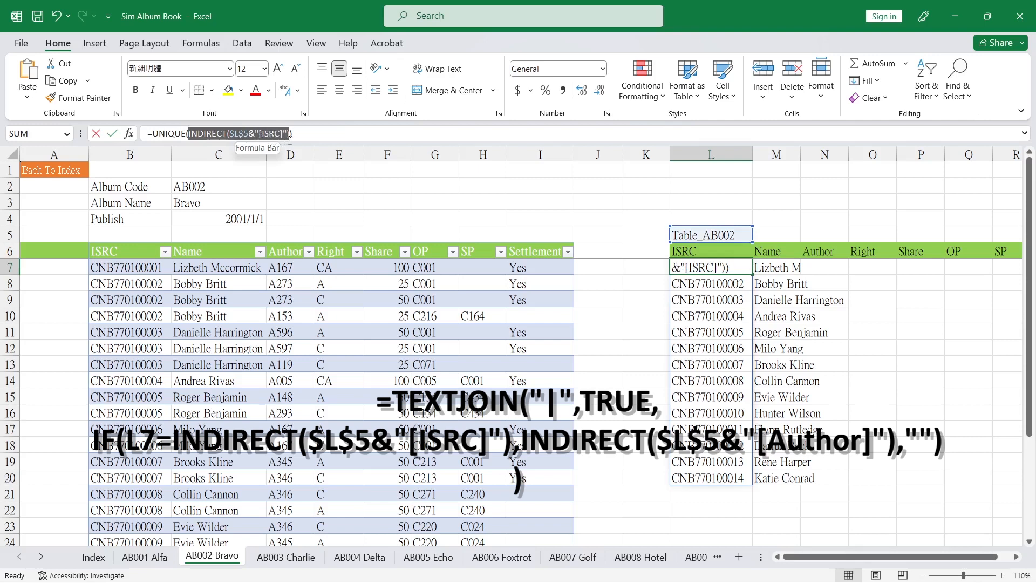
pyautogui.press('Escape')
pyautogui.click(808, 270)
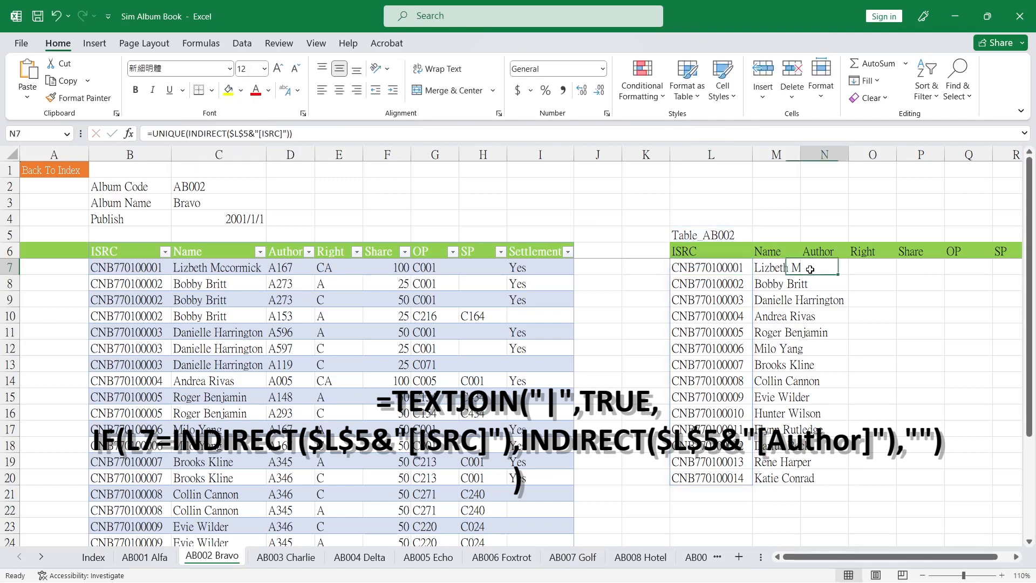
pyautogui.moveTo(255, 133); pyautogui.dragTo(332, 133)
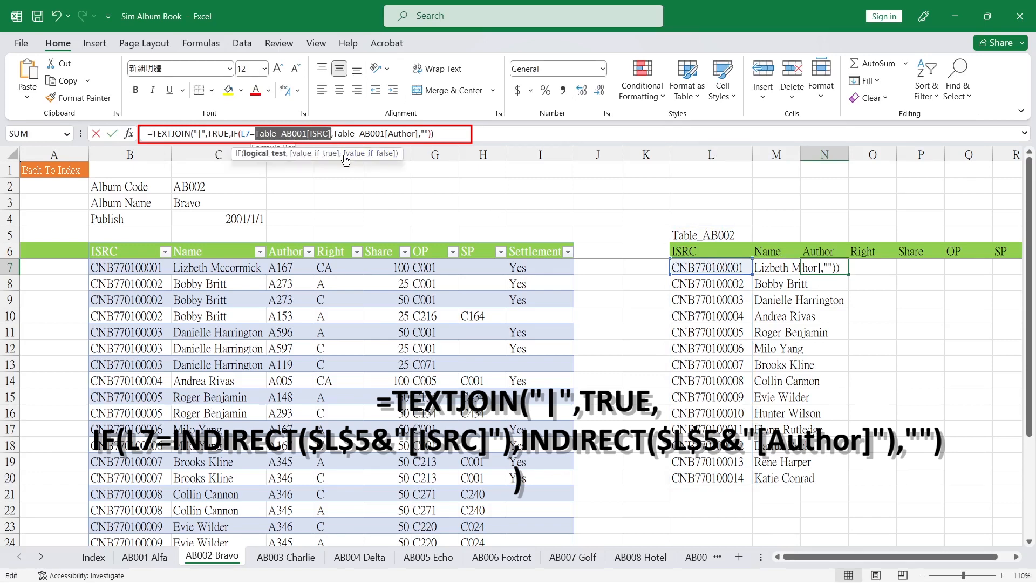
pyautogui.hotkey('ctrl', 'v')
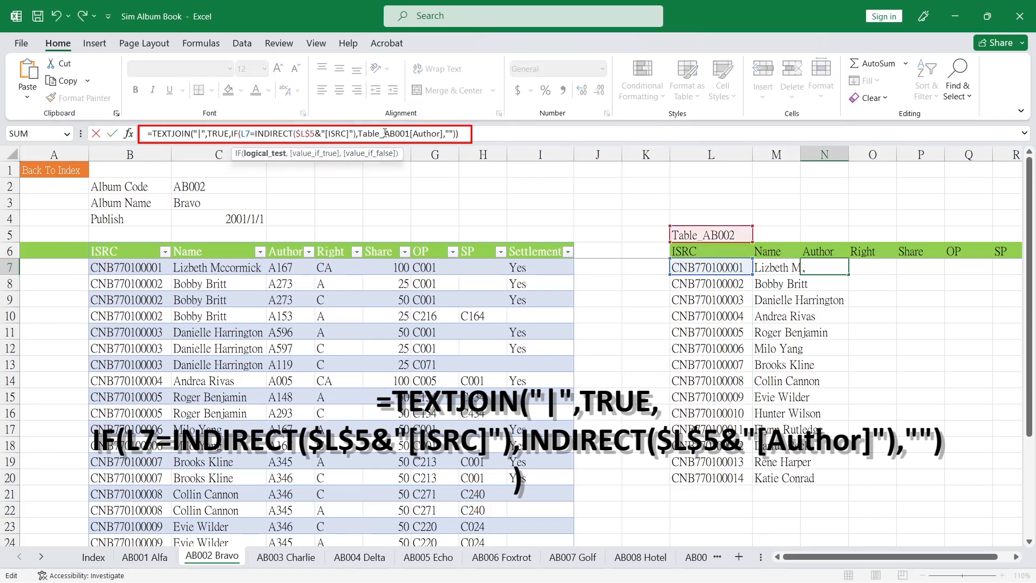
# - In the N7 TEXTJOIN formula, replace Table_AB001[Author] with INDIRECT($L$5&"[Author]")
pyautogui.moveTo(358, 134); pyautogui.dragTo(433, 135)
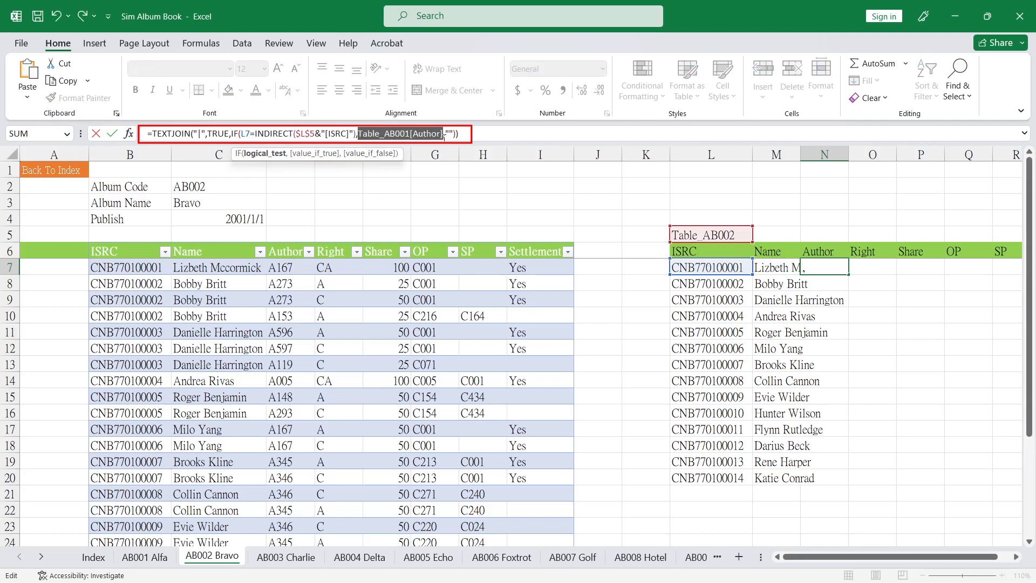
pyautogui.hotkey('ctrl', 'v')
pyautogui.click(435, 132)
pyautogui.moveTo(432, 133); pyautogui.dragTo(443, 133)
pyautogui.write('Author')
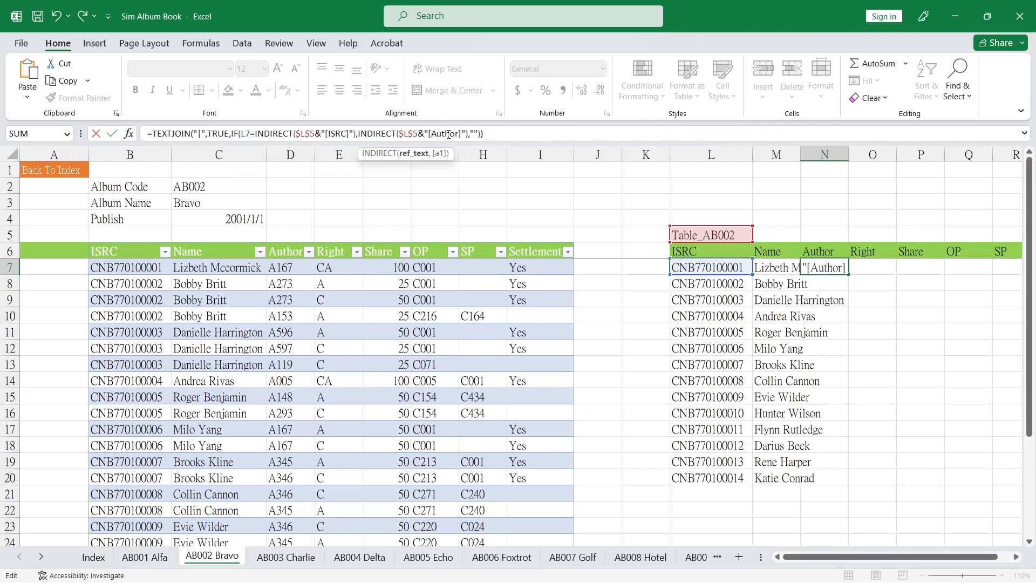
pyautogui.press('Return')
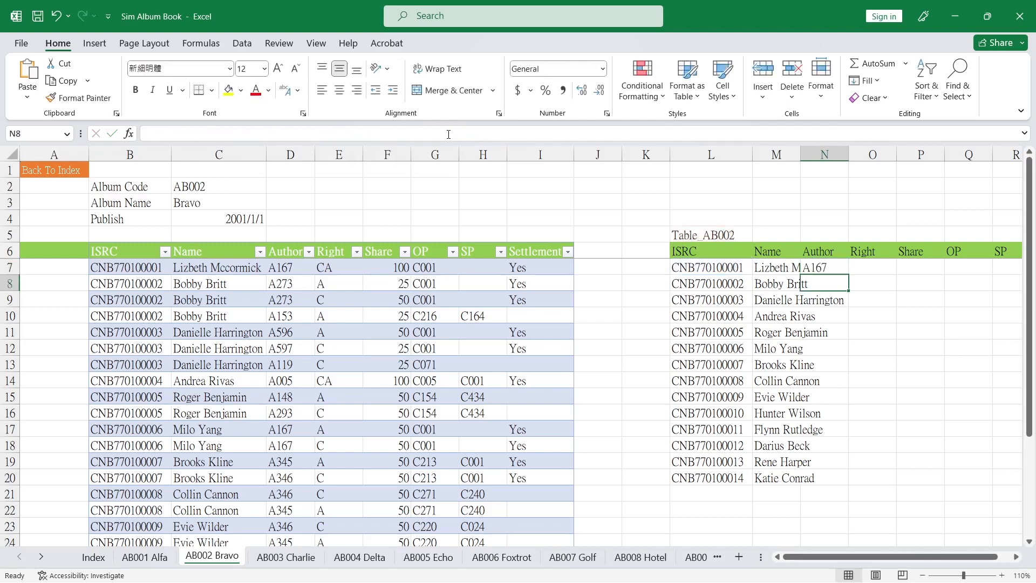
# - Fill the N7 TEXTJOIN formula down the Author column to the last ISRC row of the summary
pyautogui.click(786, 274)
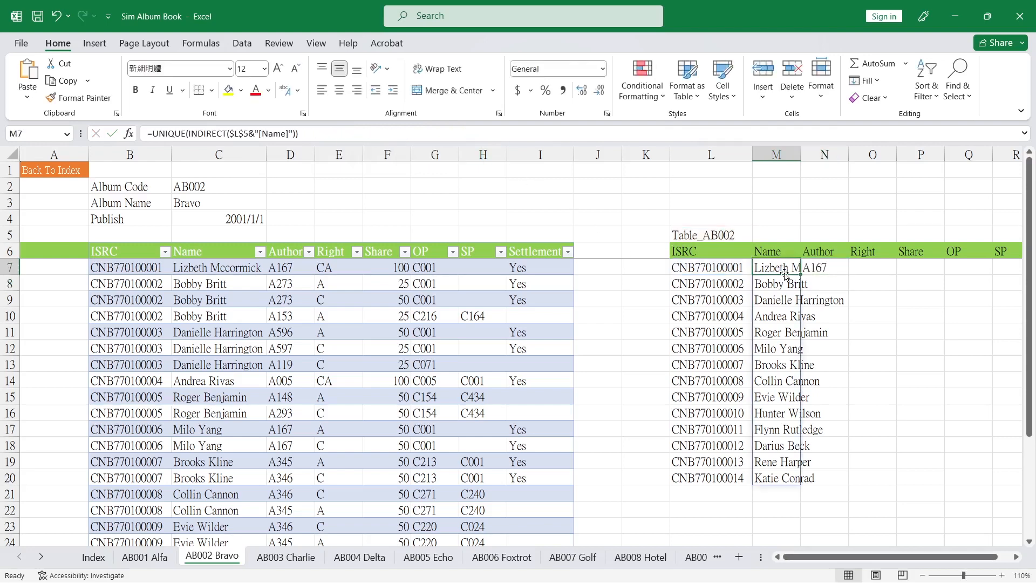
pyautogui.click(815, 267)
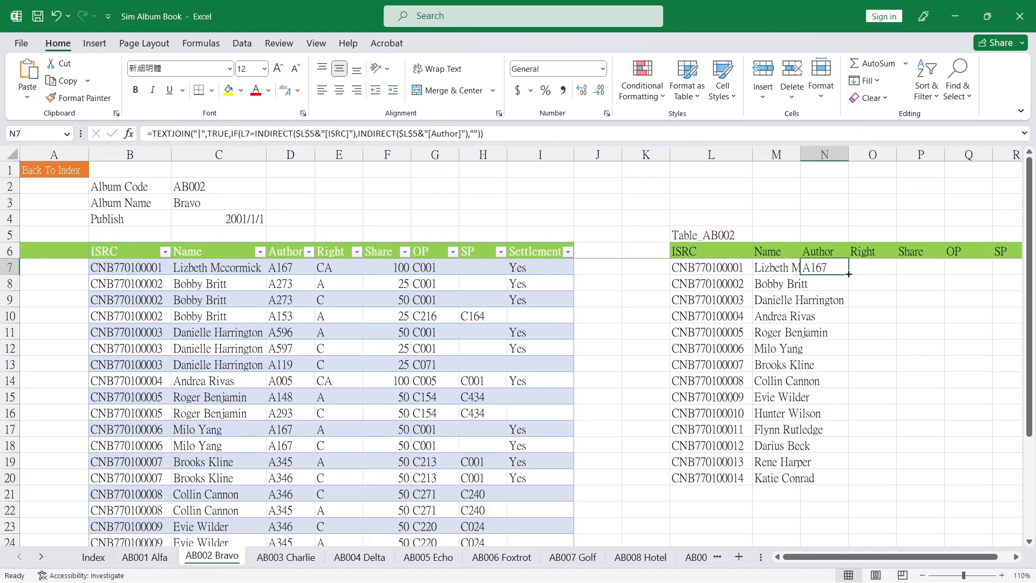
pyautogui.doubleClick(848, 274)
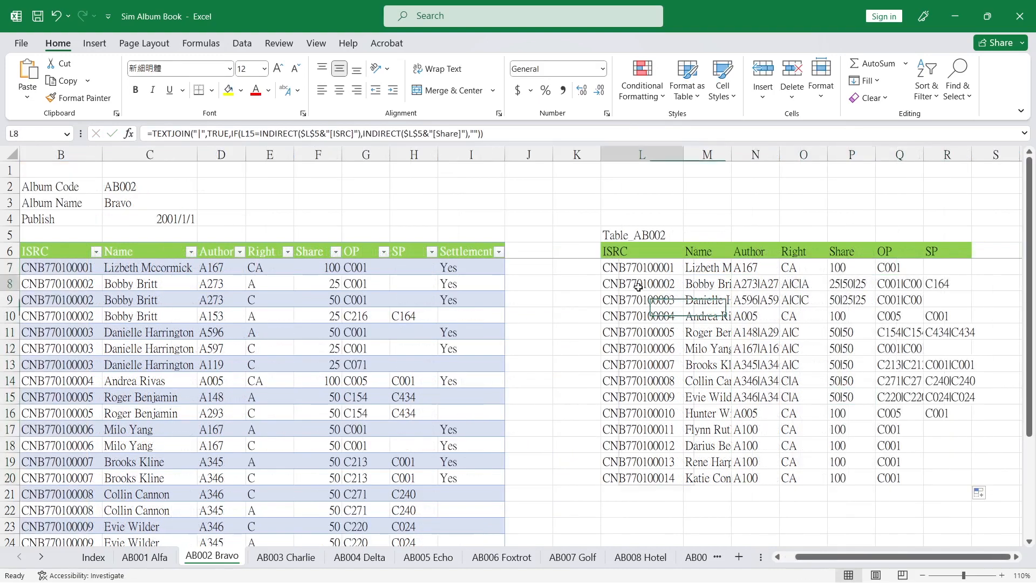
# - Copy the summary block L5:R7 from the AB002 Bravo sheet and paste it at L5 on the AB001 Alfa sheet
pyautogui.click(626, 237)
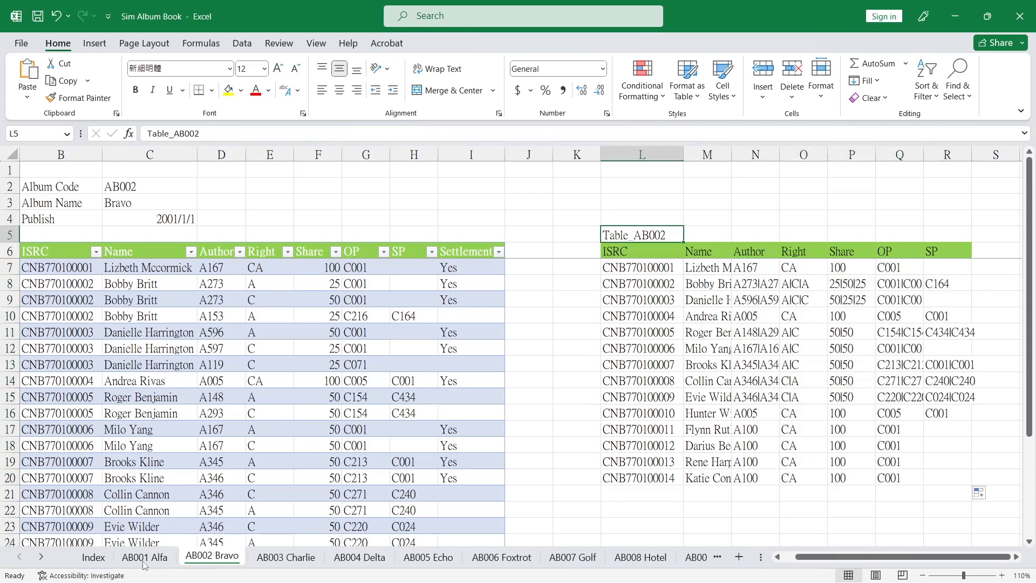
pyautogui.click(777, 558)
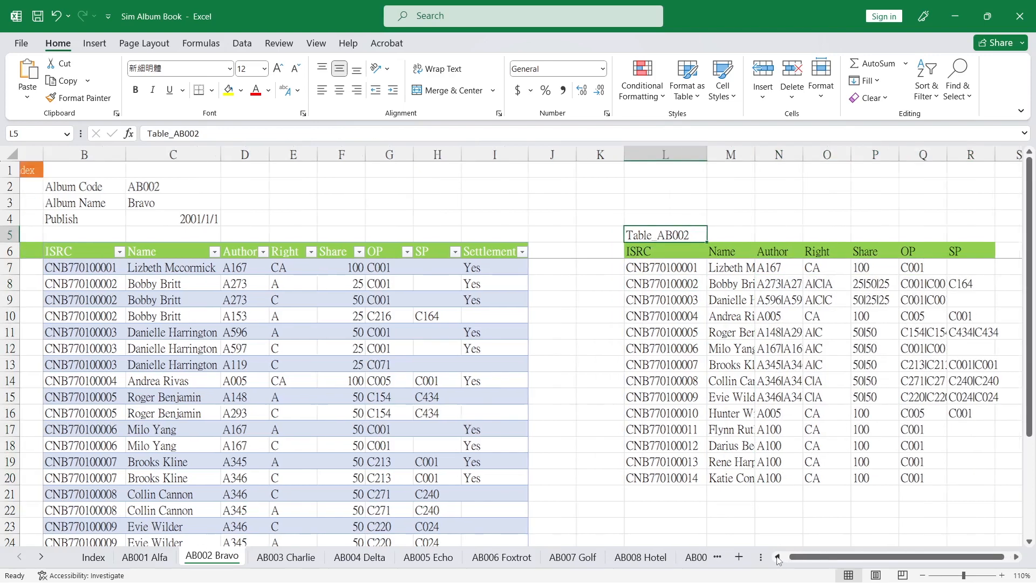
pyautogui.moveTo(704, 237); pyautogui.dragTo(999, 266)
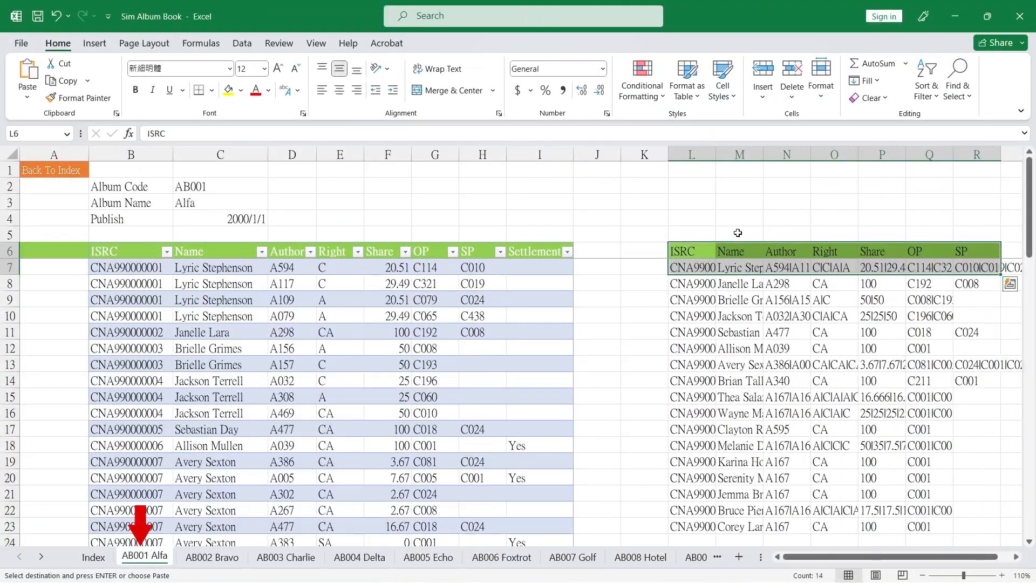
pyautogui.click(678, 234)
pyautogui.hotkey('ctrl', 'v')
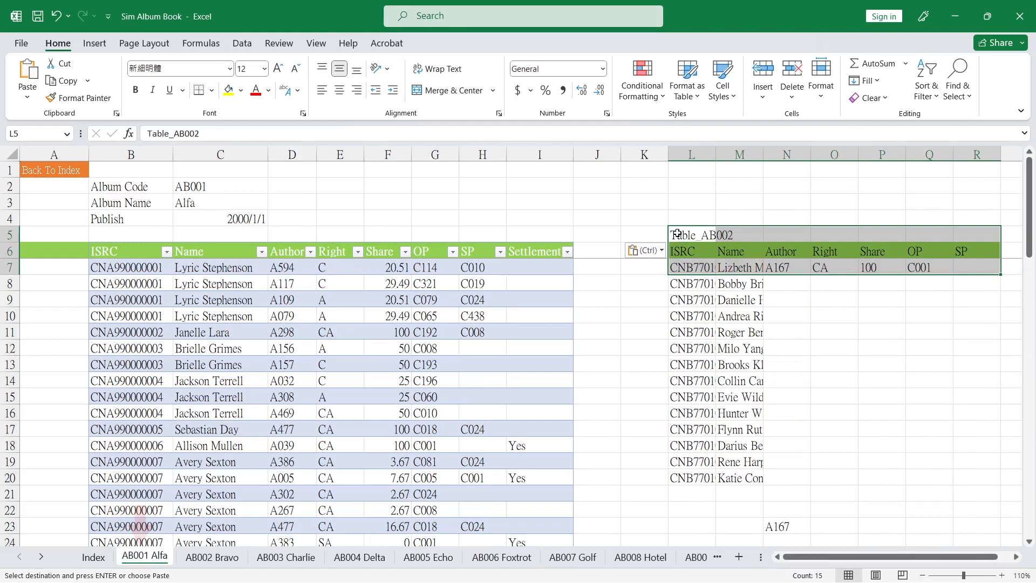
# - Change the table name in L5 of the AB001 Alfa sheet to Table_AB001 and check the summary down to its last row
pyautogui.click(678, 234)
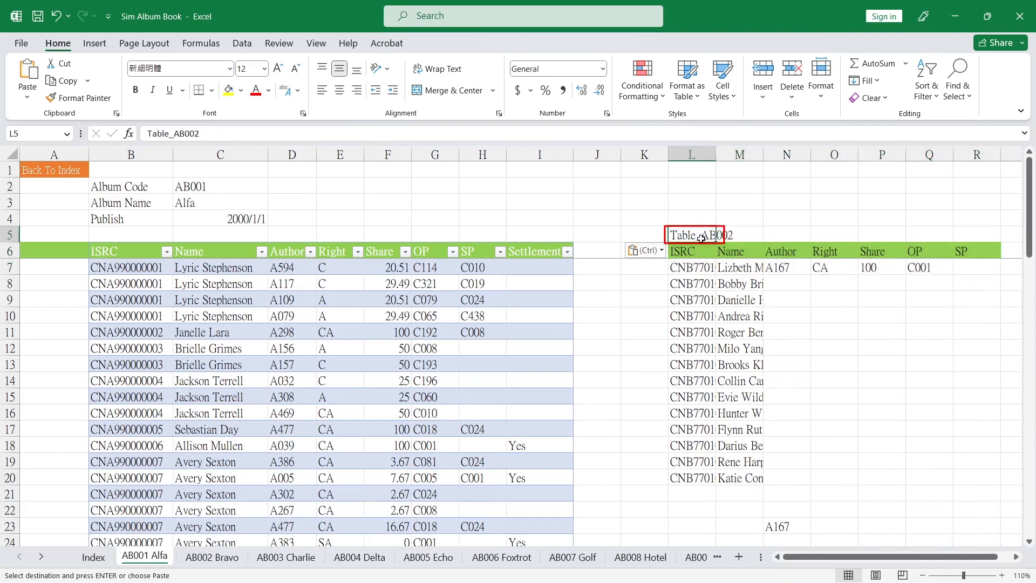
pyautogui.click(192, 132)
pyautogui.press('Delete')
pyautogui.write('1')
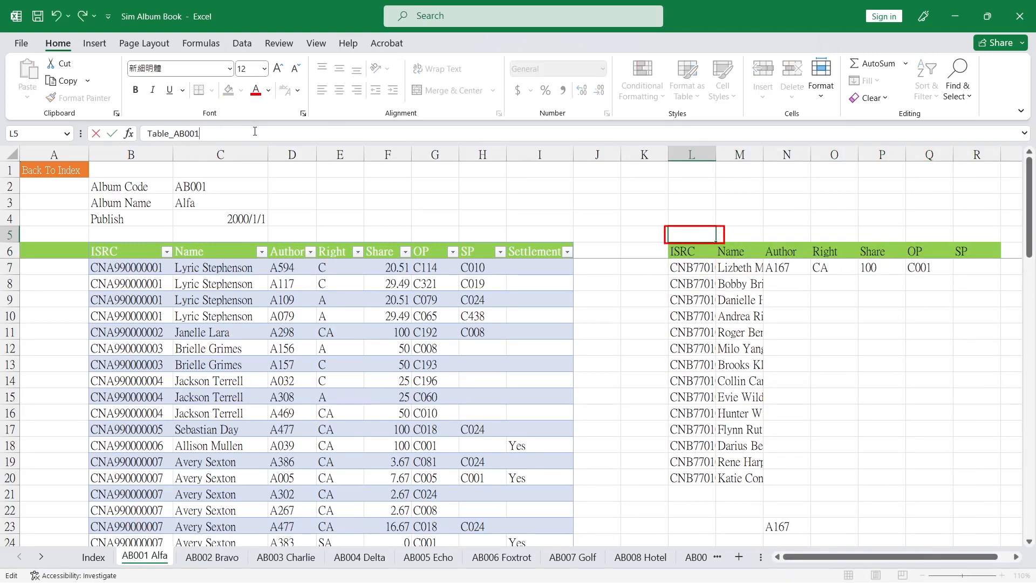
pyautogui.press('Return')
pyautogui.click(756, 365)
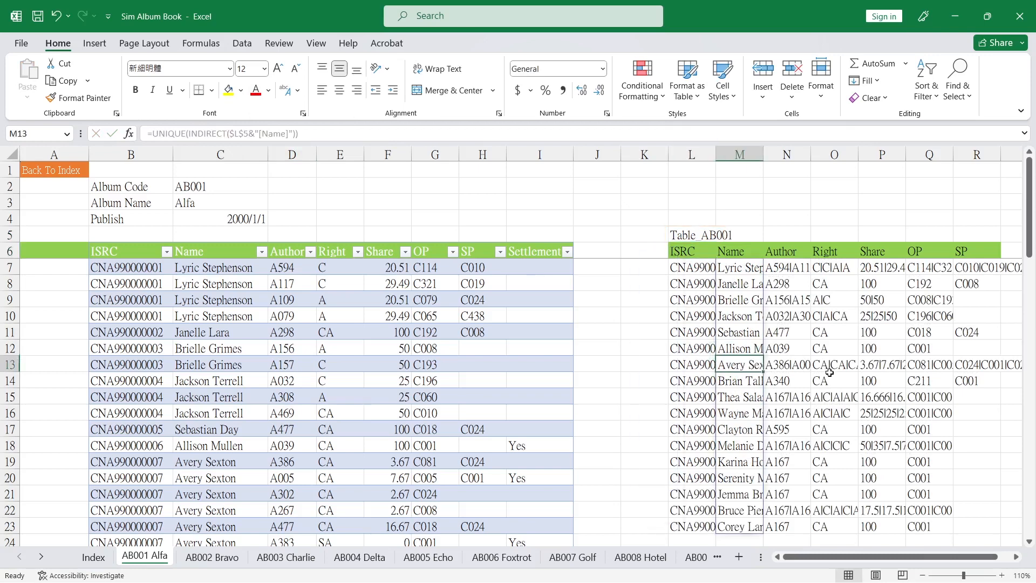
pyautogui.scroll(-2, 830, 373)
pyautogui.click(789, 432)
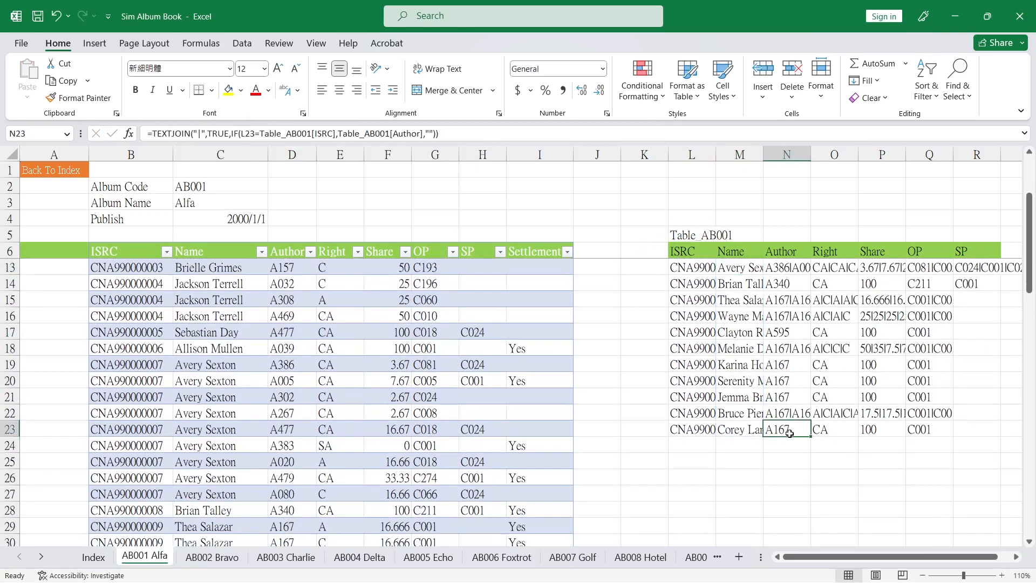
pyautogui.scroll(2, 788, 433)
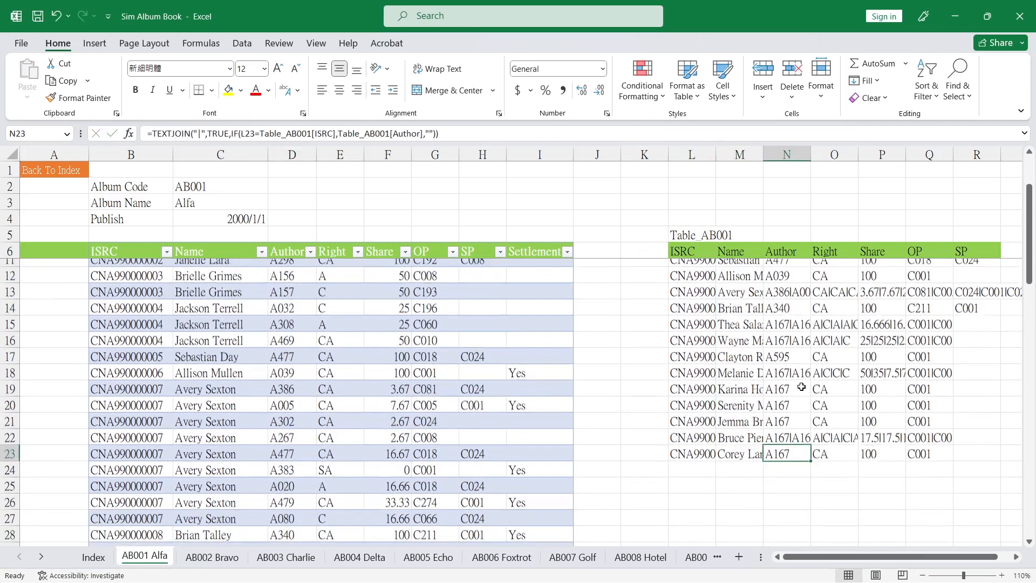
# - Copy the summary block L5:R7 from the AB001 Alfa sheet and paste it at L5 on the AB003 Charlie sheet
pyautogui.click(785, 268)
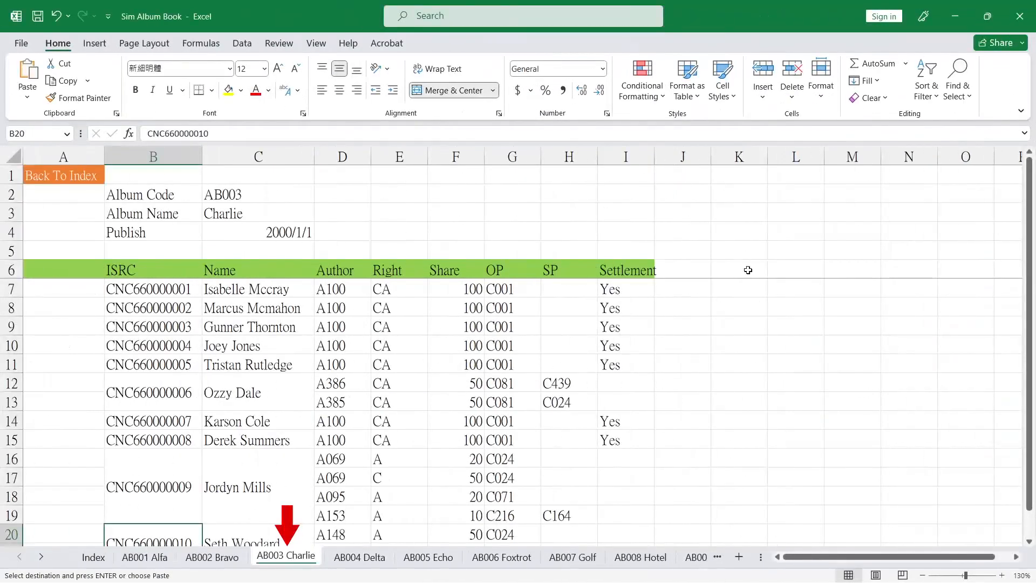
pyautogui.click(792, 253)
pyautogui.hotkey('ctrl', 'v')
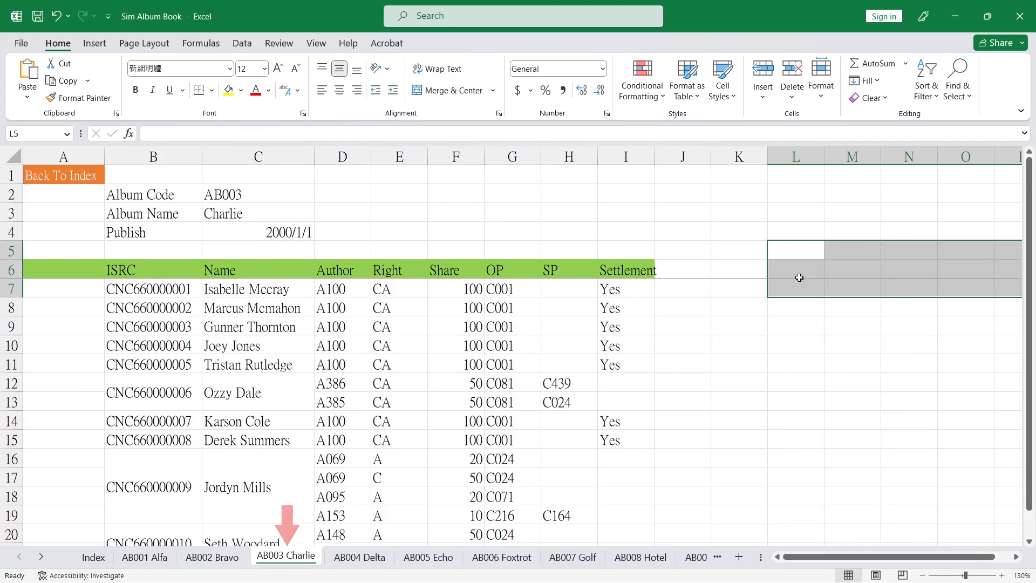
# - Change the table name in L5 of the AB003 Charlie sheet to Table_AB003
pyautogui.click(806, 249)
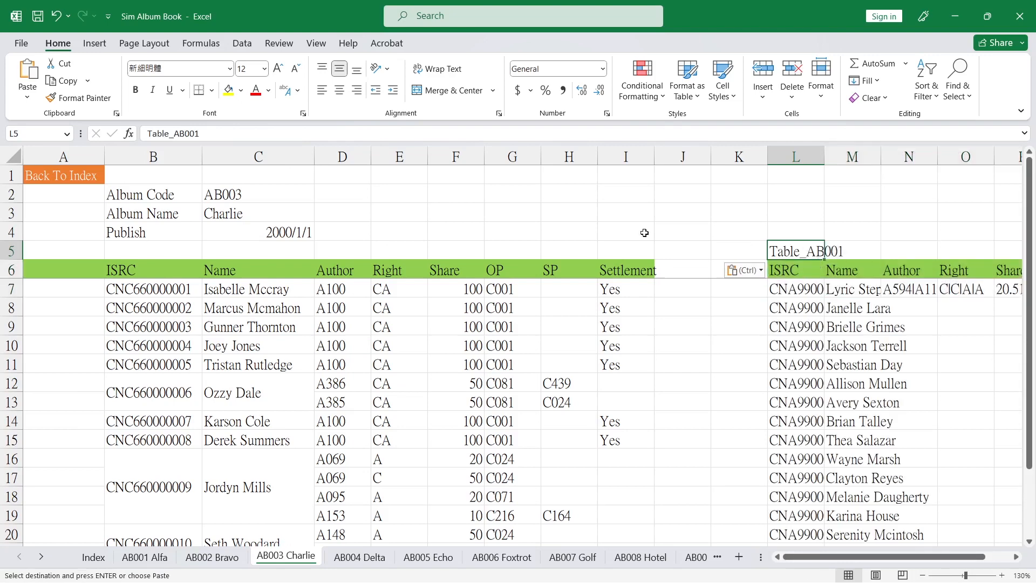
pyautogui.click(197, 133)
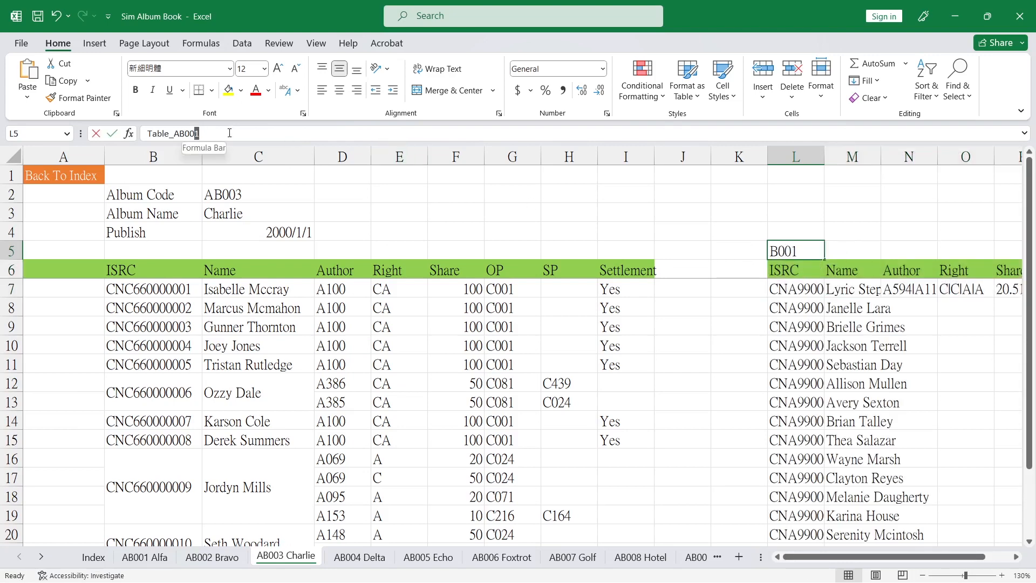
pyautogui.write('3')
pyautogui.press('Return')
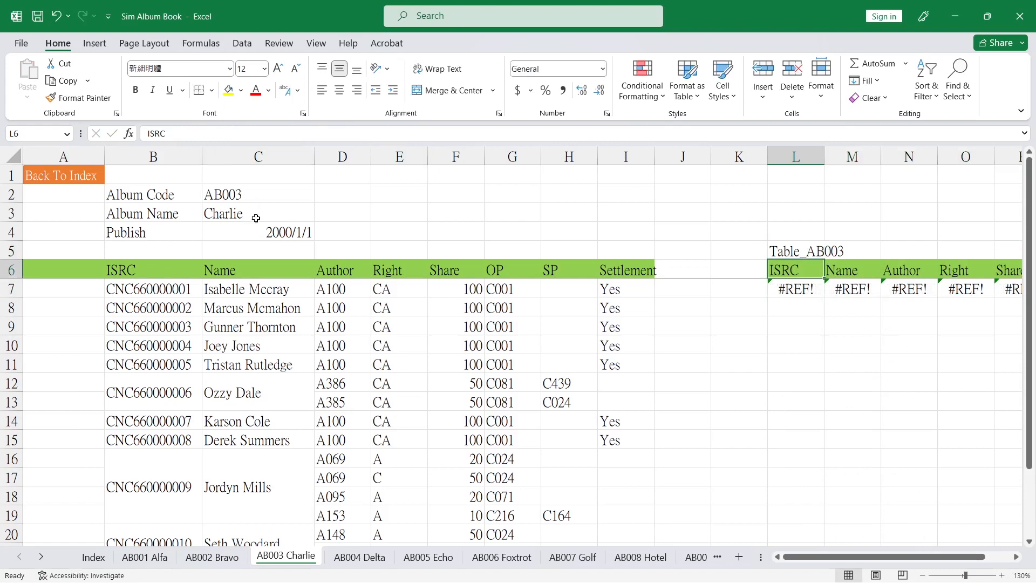
# - Unmerge the ISRC and Name cells in B7:C21 of the AB003 Charlie sheet
pyautogui.click(223, 320)
pyautogui.scroll(-1, 245, 316)
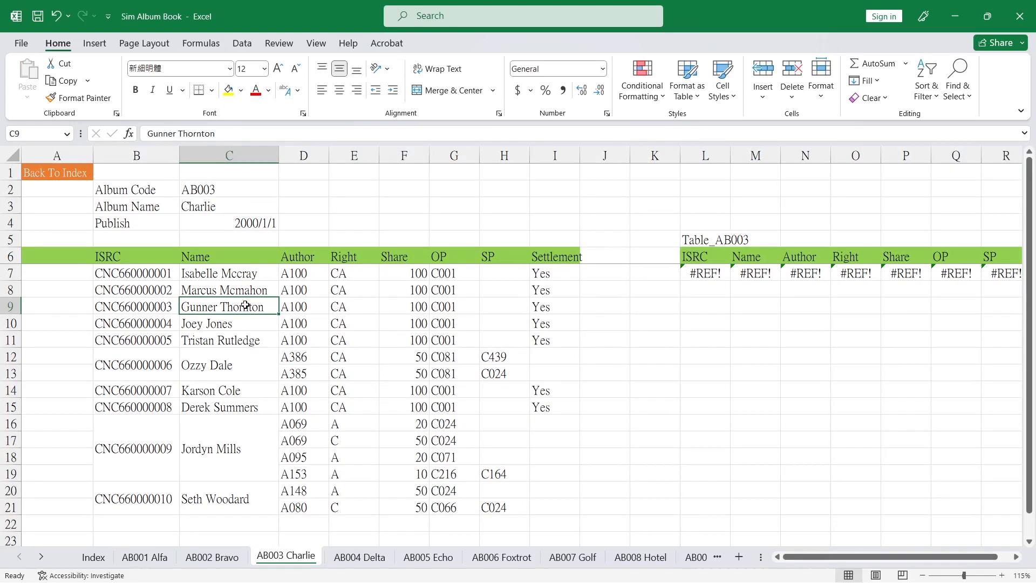
pyautogui.scroll(-1, 245, 306)
pyautogui.moveTo(158, 451)
pyautogui.mouseDown()
pyautogui.moveTo(151, 250)
pyautogui.moveTo(113, 256)
pyautogui.mouseUp()
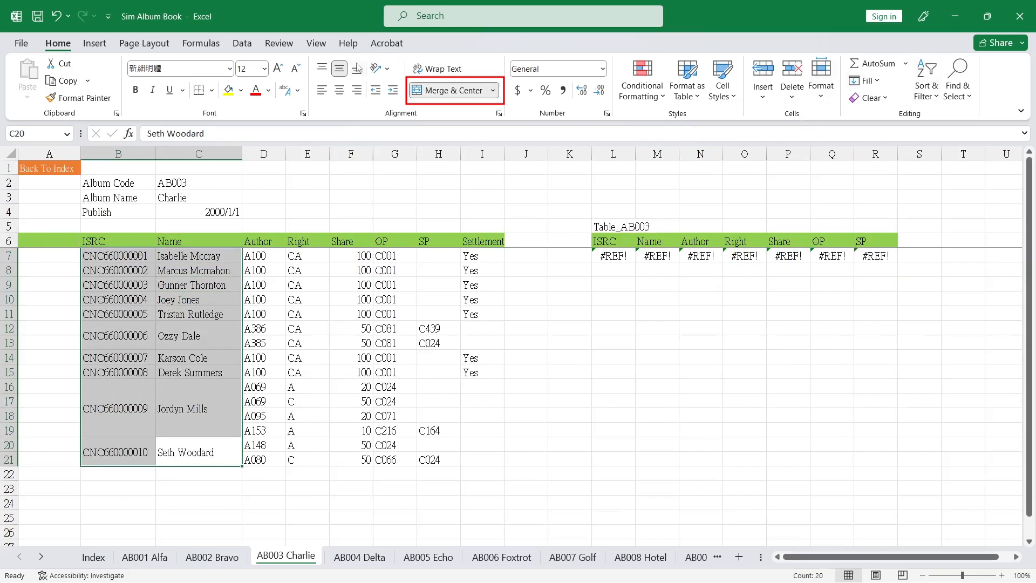
pyautogui.click(450, 90)
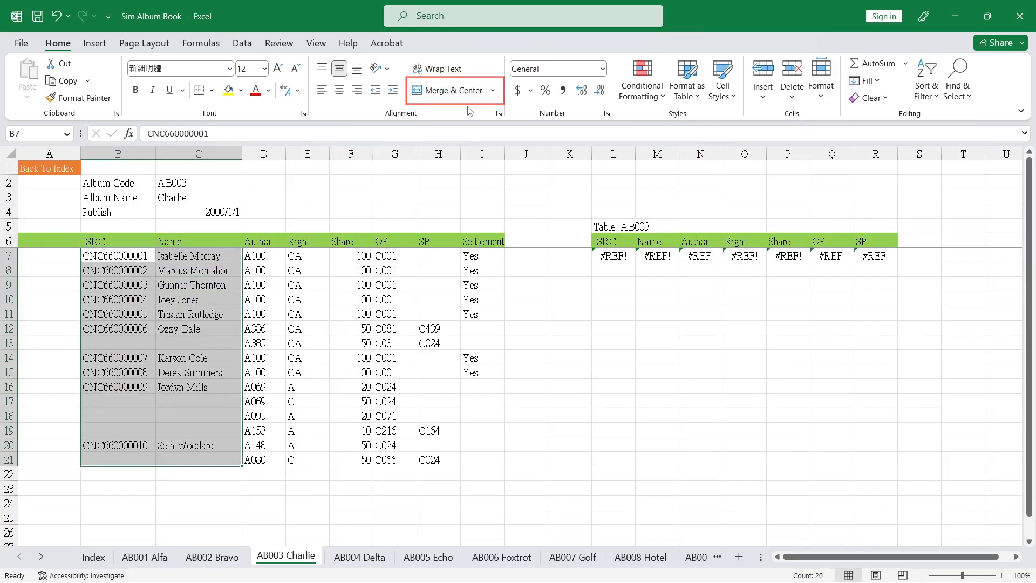
# - Select only the blank cells within B7:C21 and fill them all with the value above, using =B12 from B13
pyautogui.click(958, 90)
pyautogui.click(953, 174)
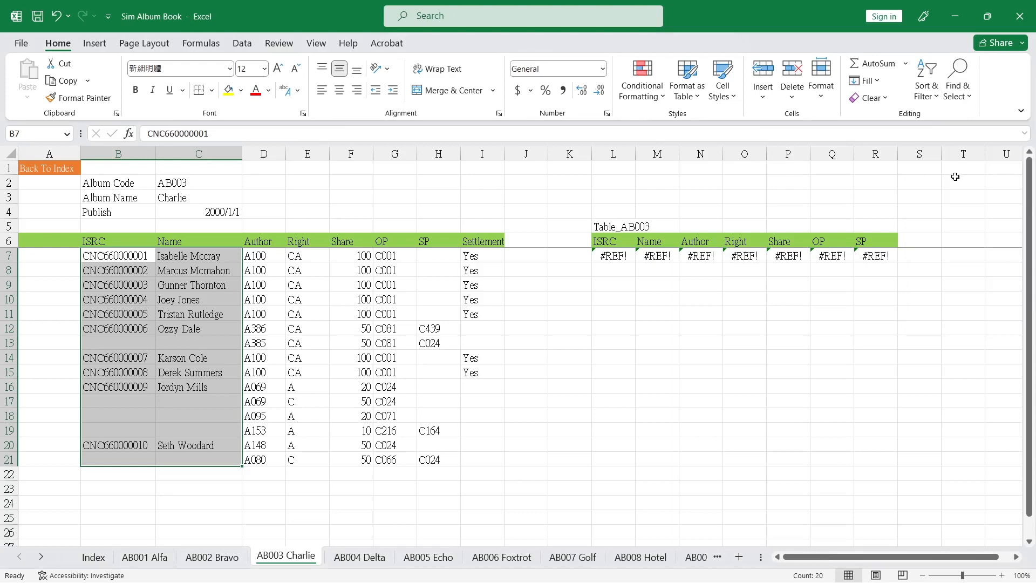
pyautogui.click(289, 365)
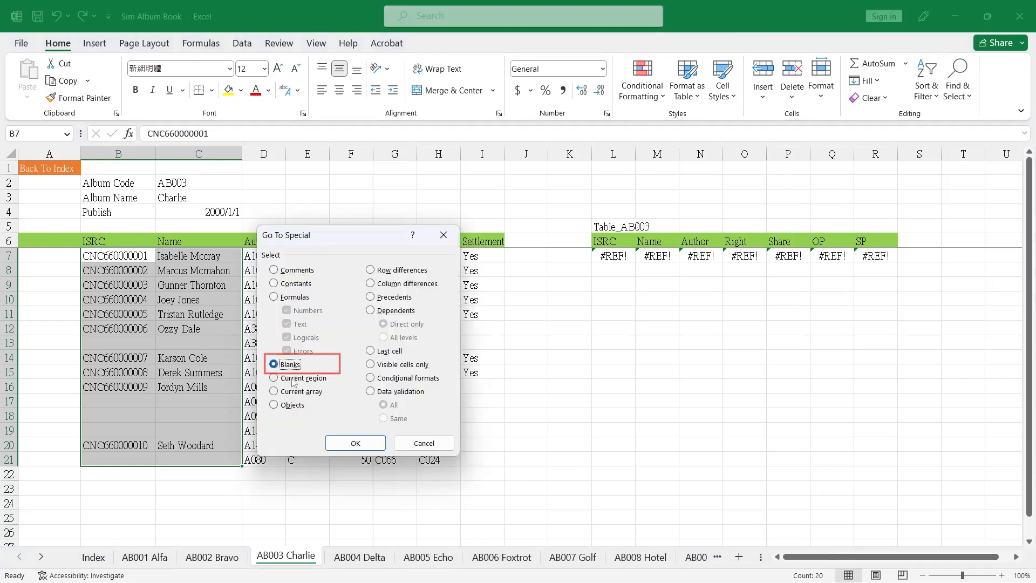
pyautogui.click(353, 442)
pyautogui.click(181, 134)
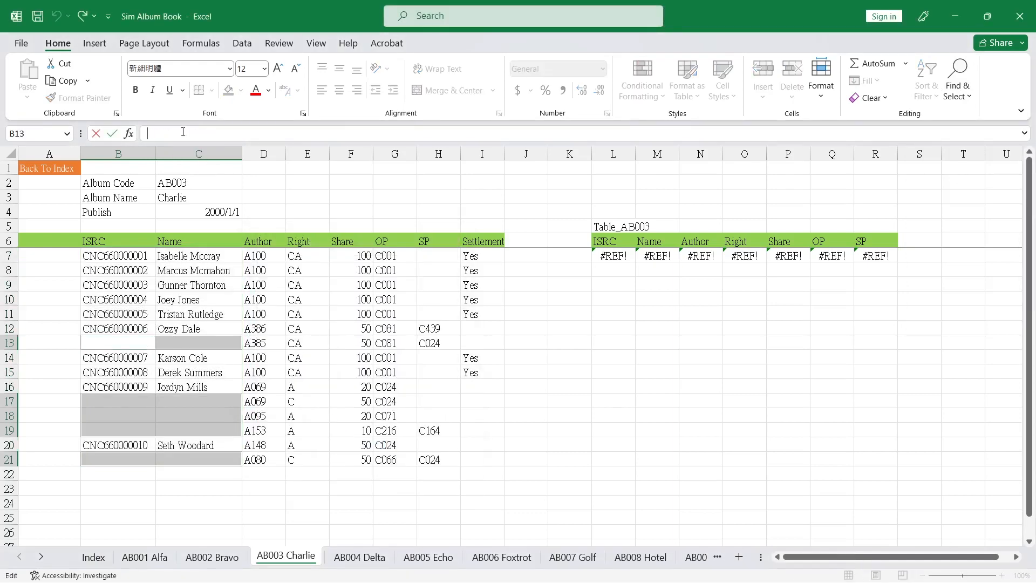
pyautogui.write('=B12')
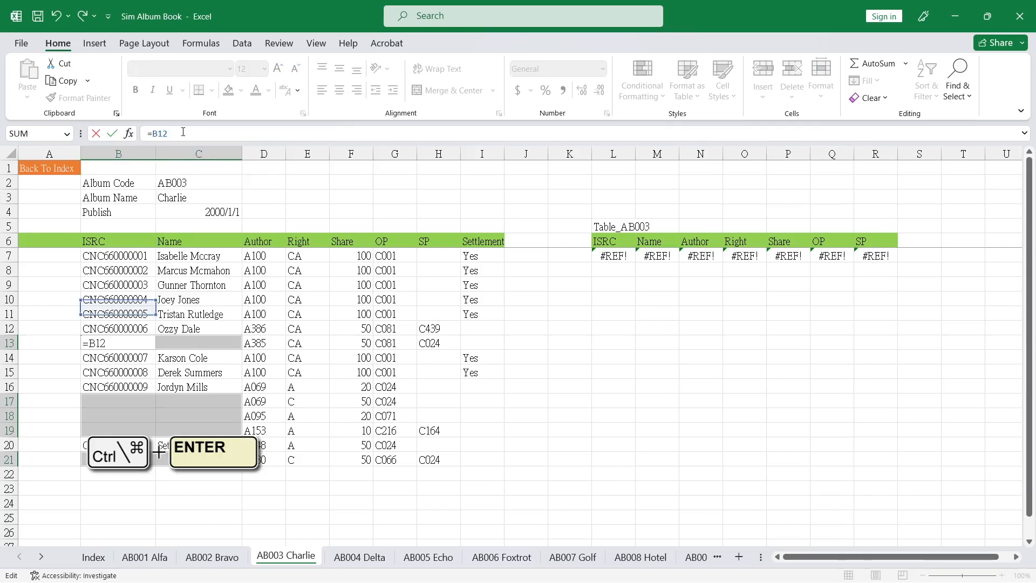
pyautogui.hotkey('ctrl', 'Return')
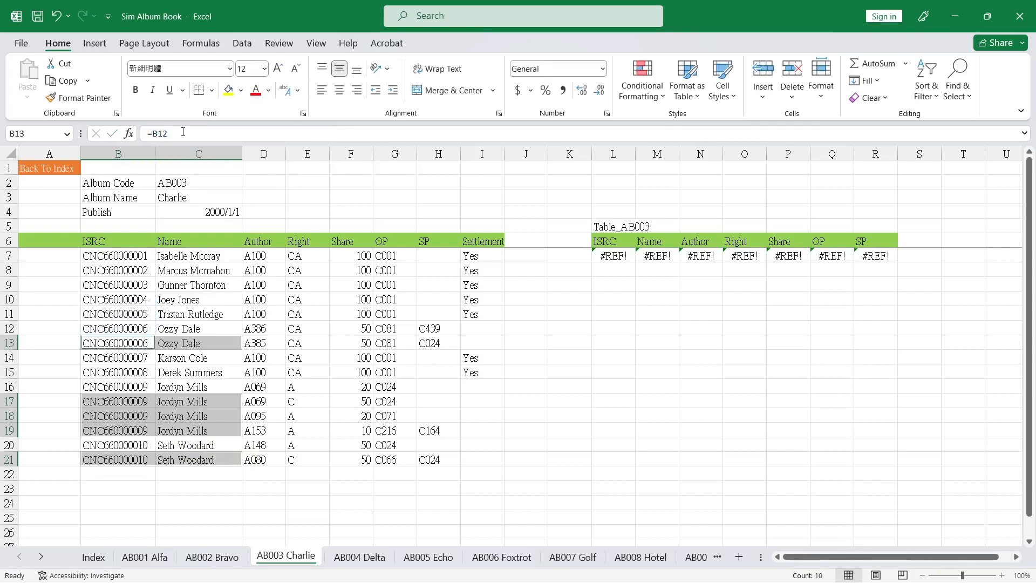
# - Convert the data range B6:I21 into a table with headers
pyautogui.click(203, 280)
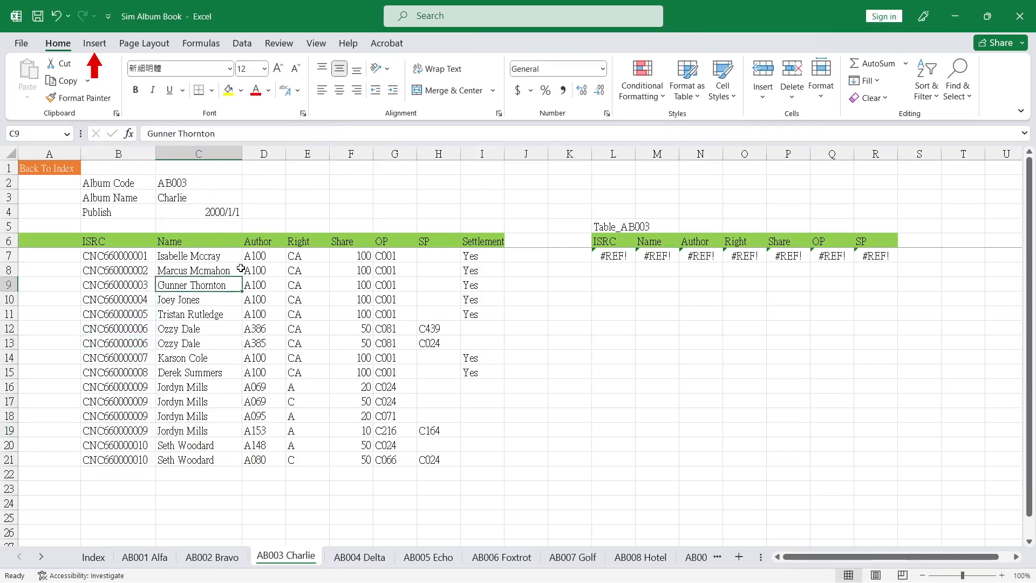
pyautogui.click(95, 43)
pyautogui.click(160, 95)
pyautogui.hotkey('ctrl', 't')
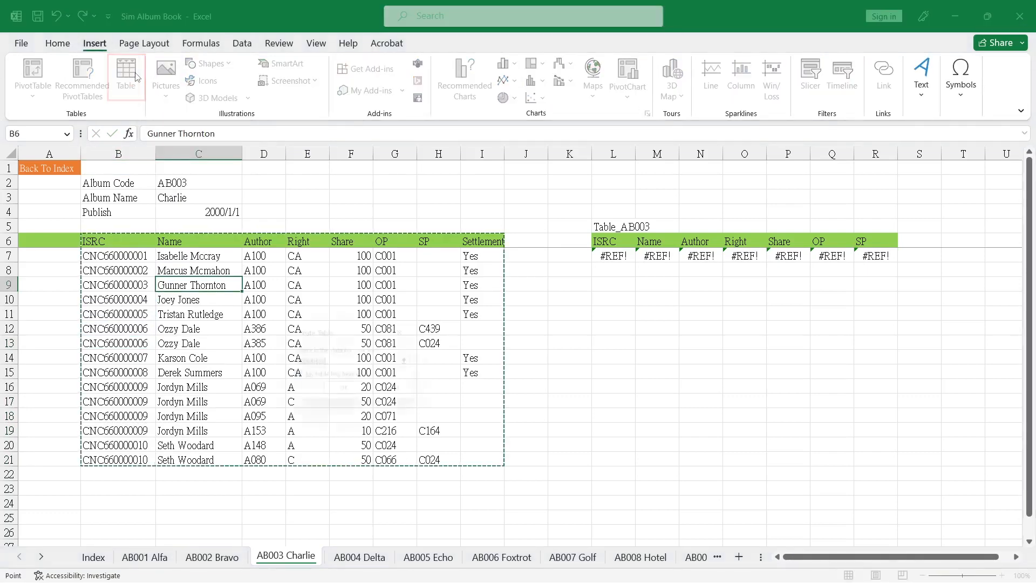
pyautogui.click(349, 395)
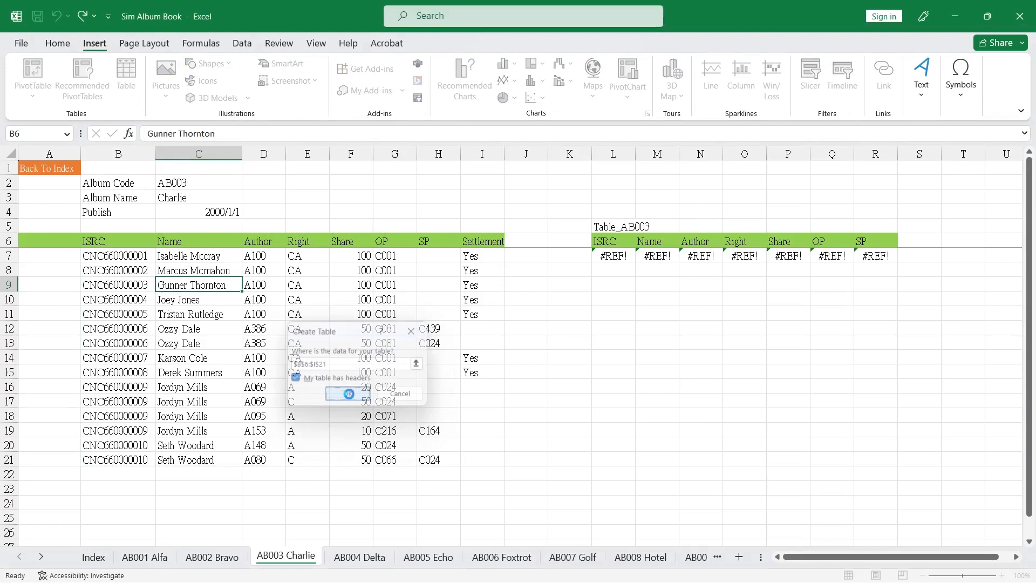
# - Rename the new table on the AB003 Charlie sheet as Table_AB003
pyautogui.click(56, 81)
pyautogui.click(57, 81)
pyautogui.press('BackSpace')
pyautogui.write('_AB003')
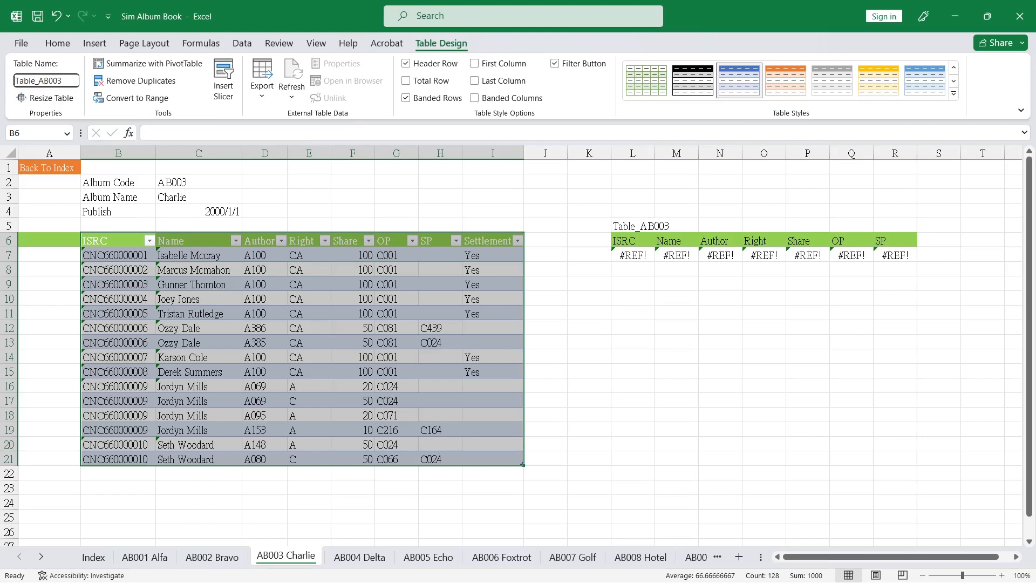
pyautogui.press('Return')
pyautogui.click(184, 254)
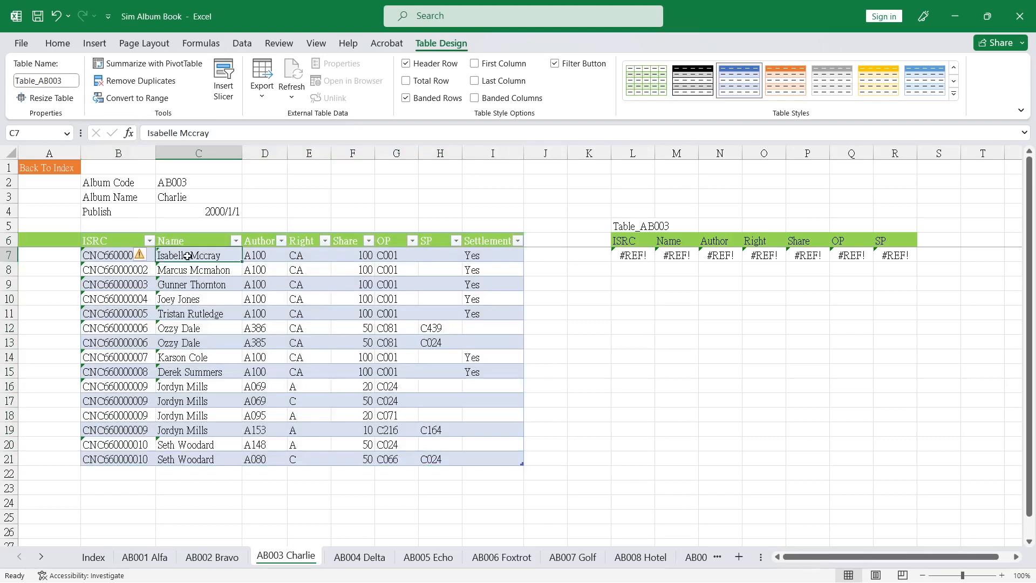
# - Re-enter the UNIQUE formula in L7 to recalculate it, and select the TEXTJOIN formulas in N7:R7
pyautogui.click(646, 225)
pyautogui.click(622, 256)
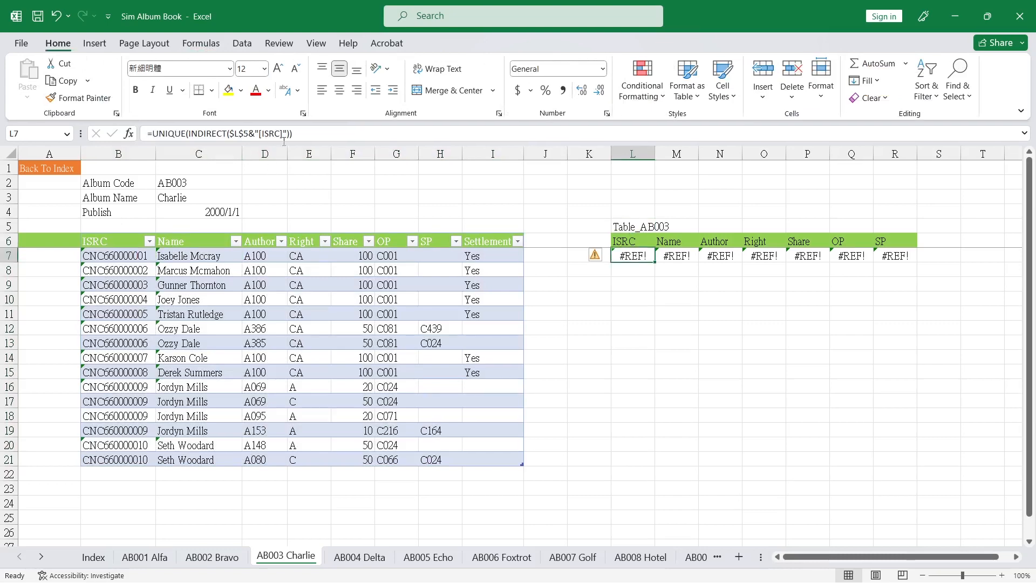
pyautogui.click(318, 133)
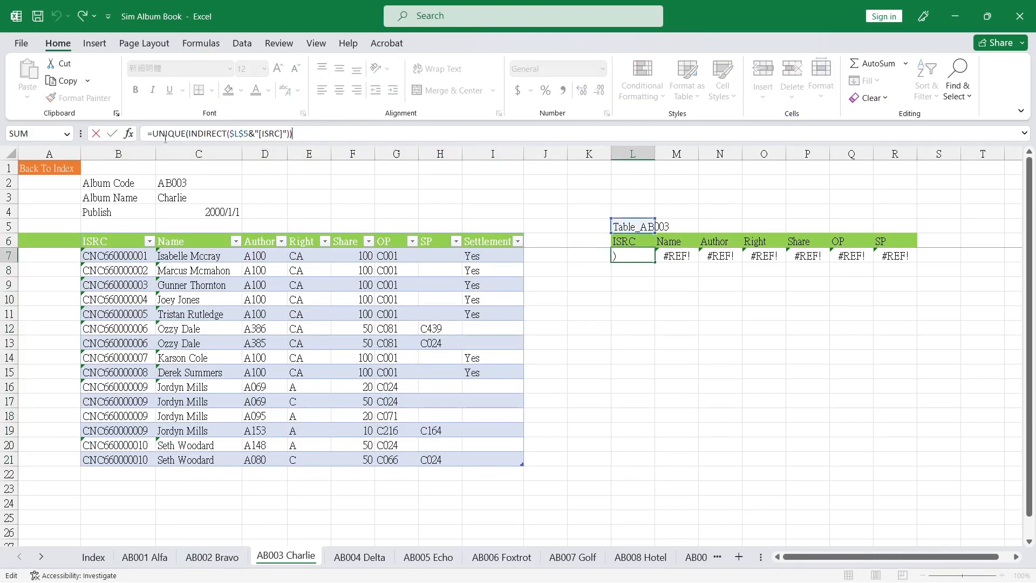
pyautogui.click(111, 133)
pyautogui.moveTo(713, 258); pyautogui.dragTo(917, 257)
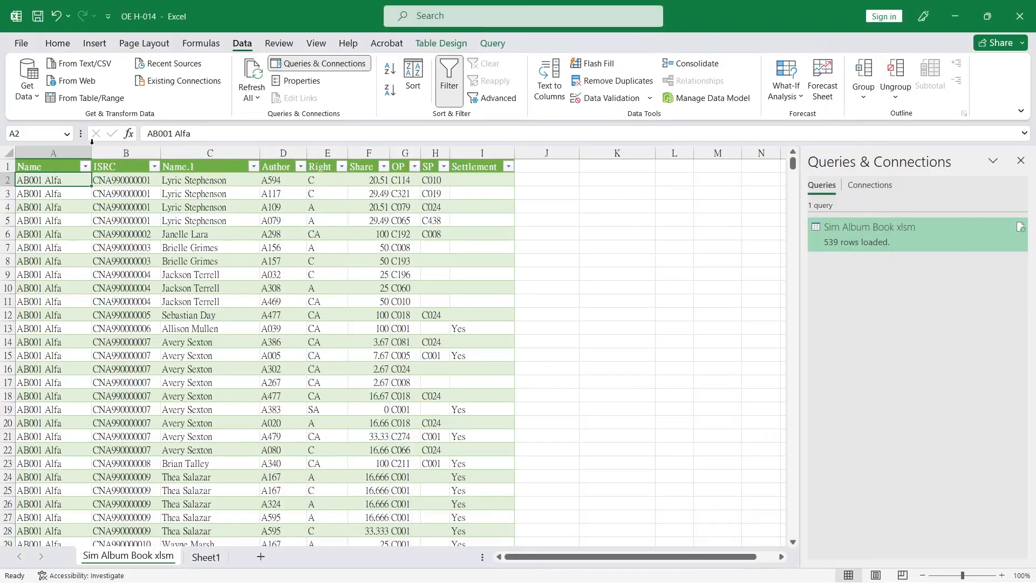
# - In the OE H-014 workbook, open the Sim Album Book xlsm query in Power Query Editor and review its columns through Settlement
pyautogui.click(492, 43)
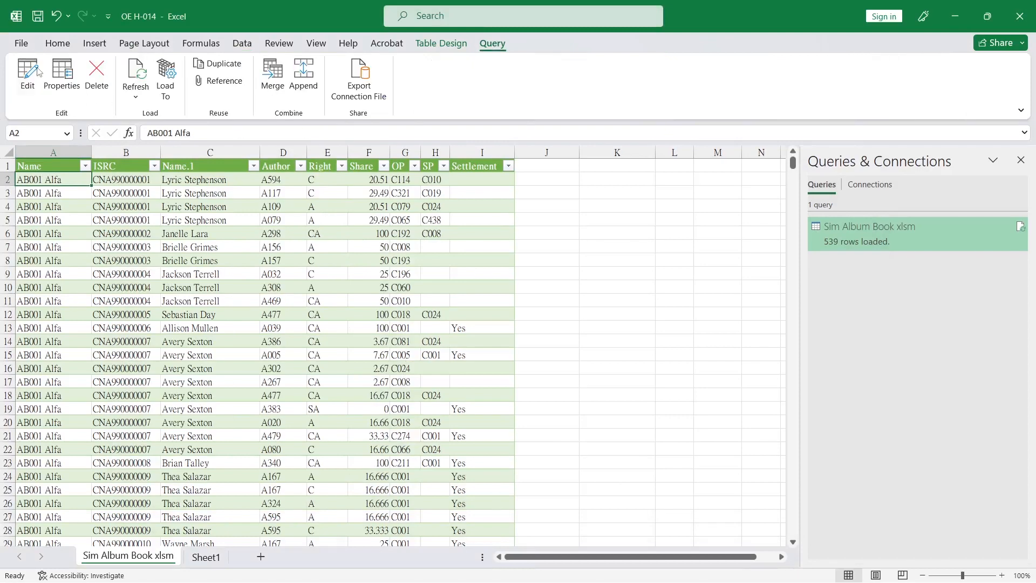
pyautogui.click(38, 71)
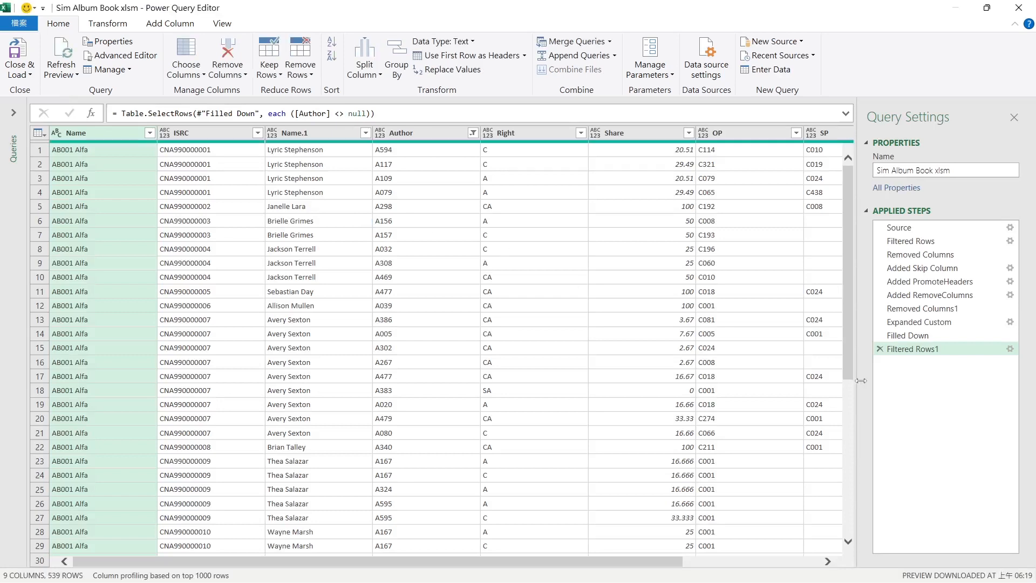
pyautogui.moveTo(614, 562); pyautogui.dragTo(750, 565)
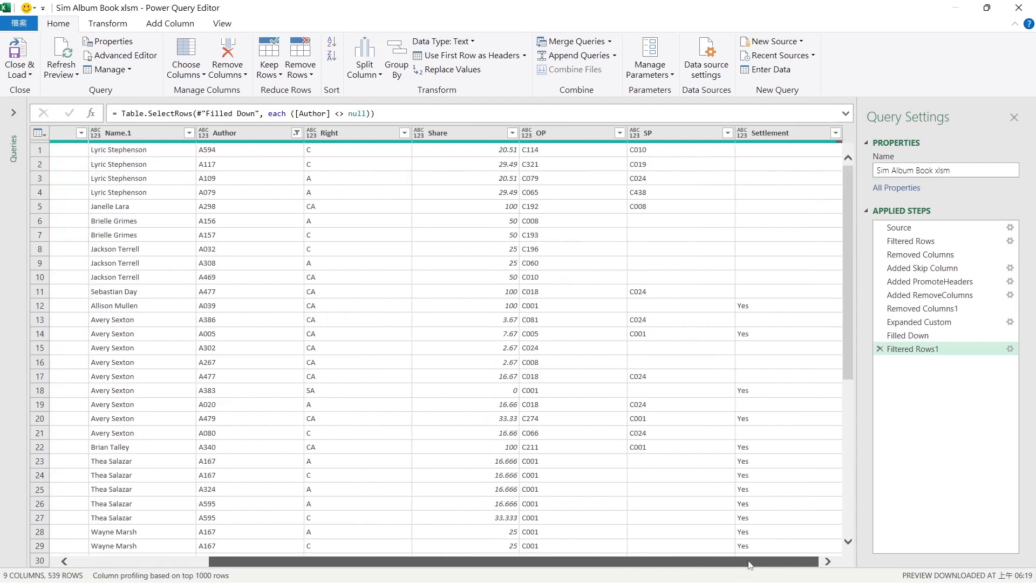
pyautogui.moveTo(750, 565); pyautogui.dragTo(699, 563)
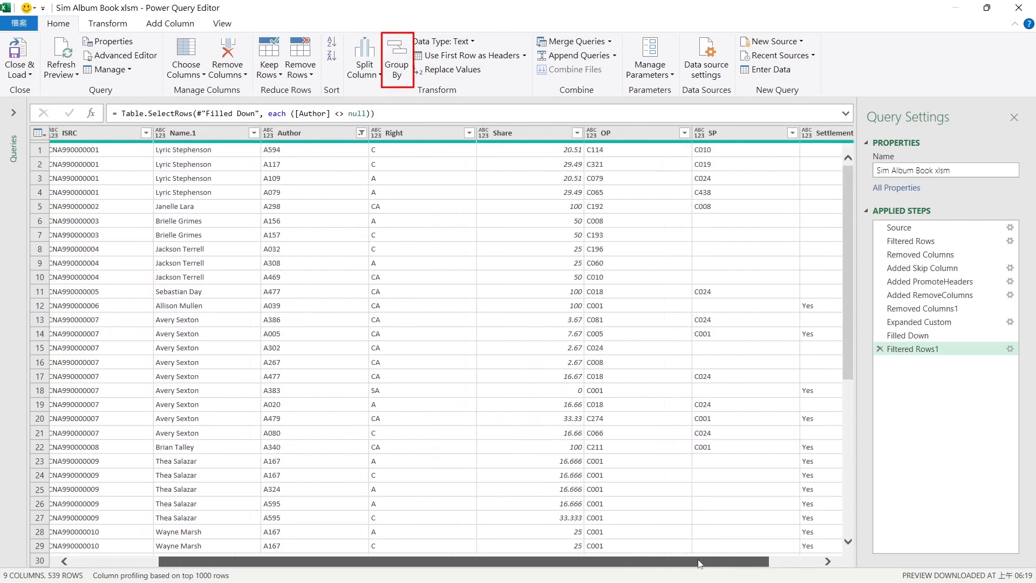
# - Start an advanced Group By on the query with Name, ISRC and Name.1 as the grouping columns
pyautogui.click(392, 71)
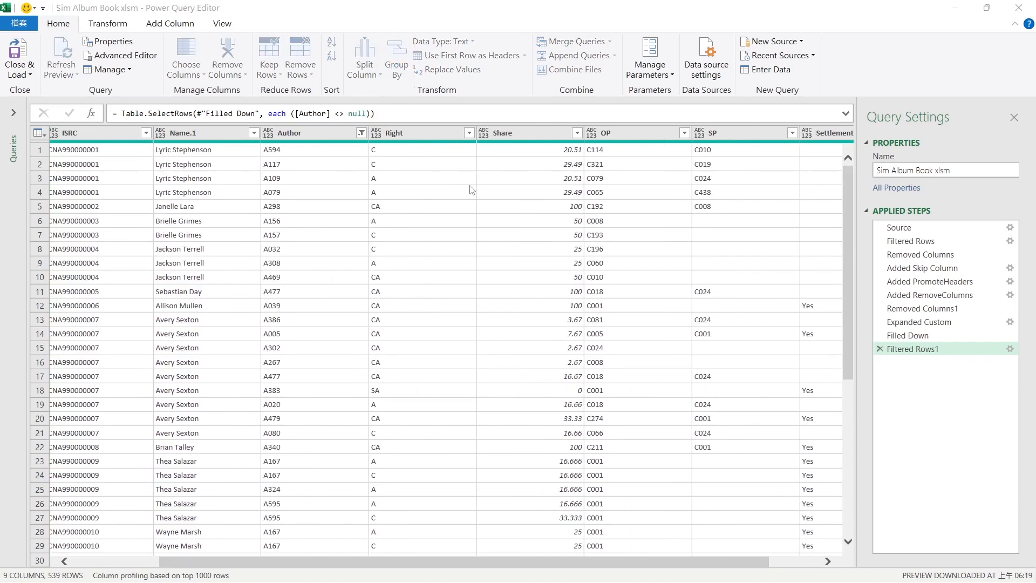
pyautogui.click(396, 290)
pyautogui.click(396, 290)
pyautogui.click(356, 253)
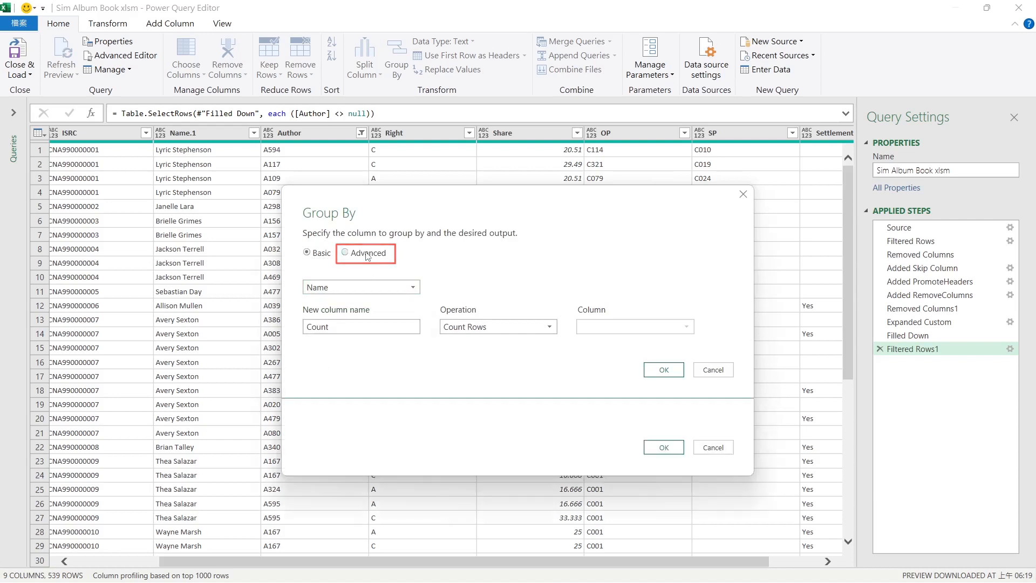
pyautogui.click(335, 319)
pyautogui.click(414, 308)
pyautogui.click(337, 333)
pyautogui.click(339, 332)
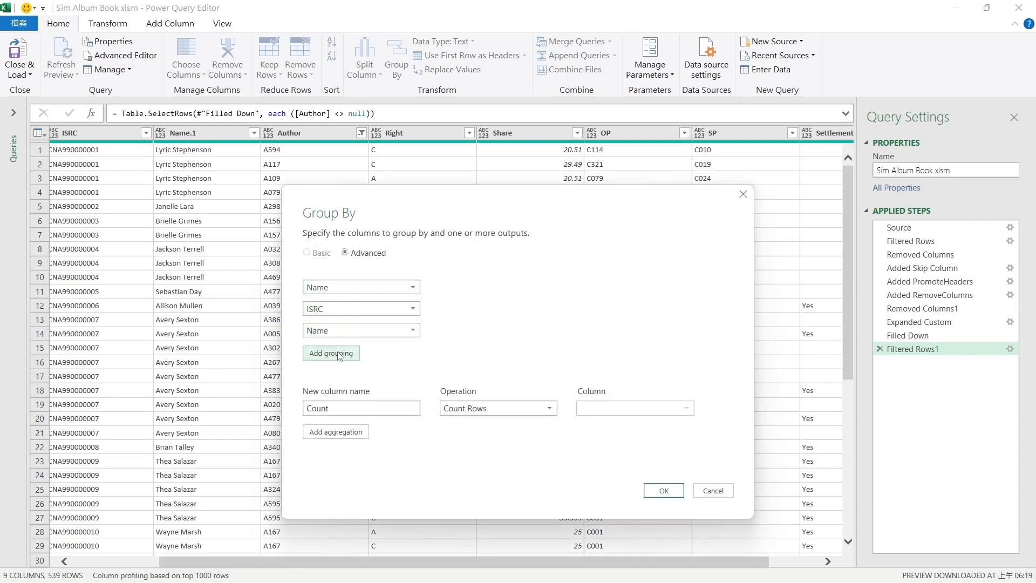
pyautogui.click(334, 331)
pyautogui.click(345, 370)
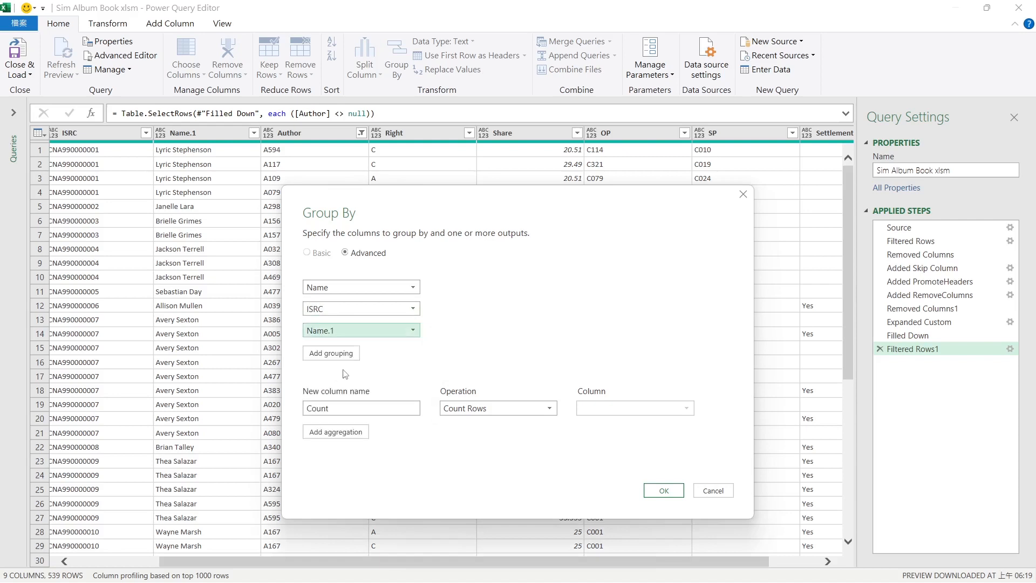
# - Define the first aggregation as a new column Author using the Sum operation on the Author column
pyautogui.doubleClick(340, 411)
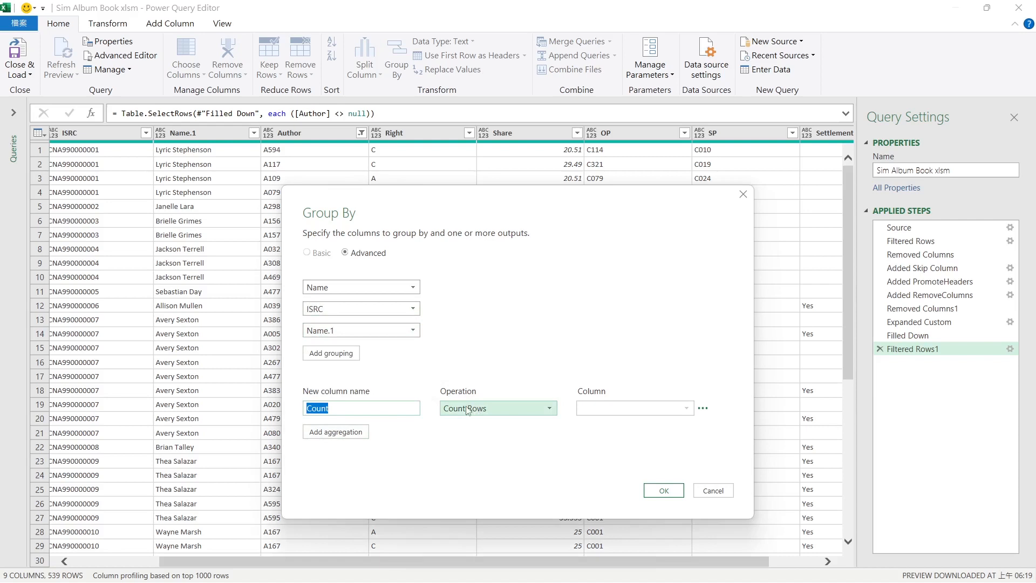
pyautogui.write('Author')
pyautogui.click(467, 408)
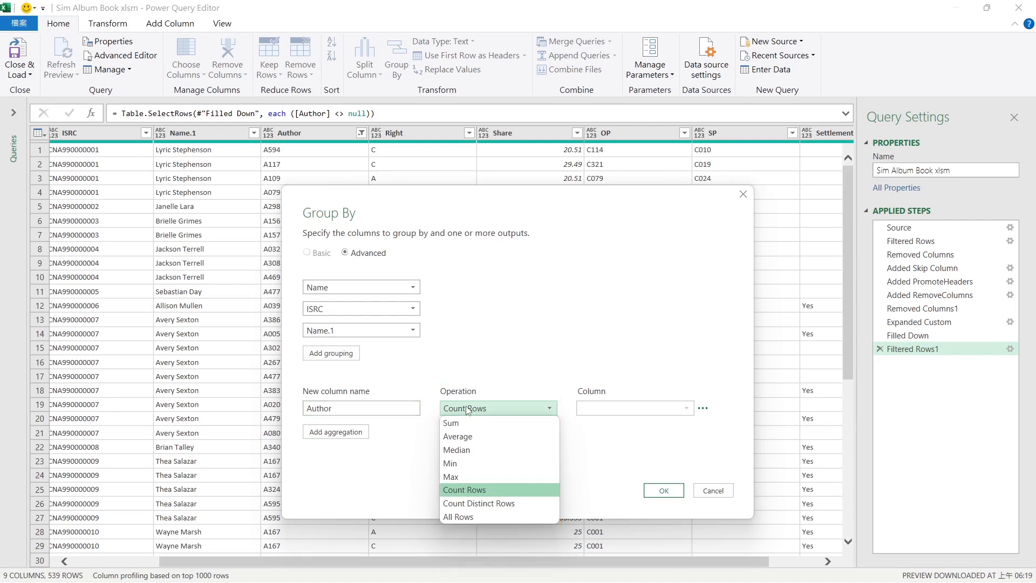
pyautogui.click(465, 423)
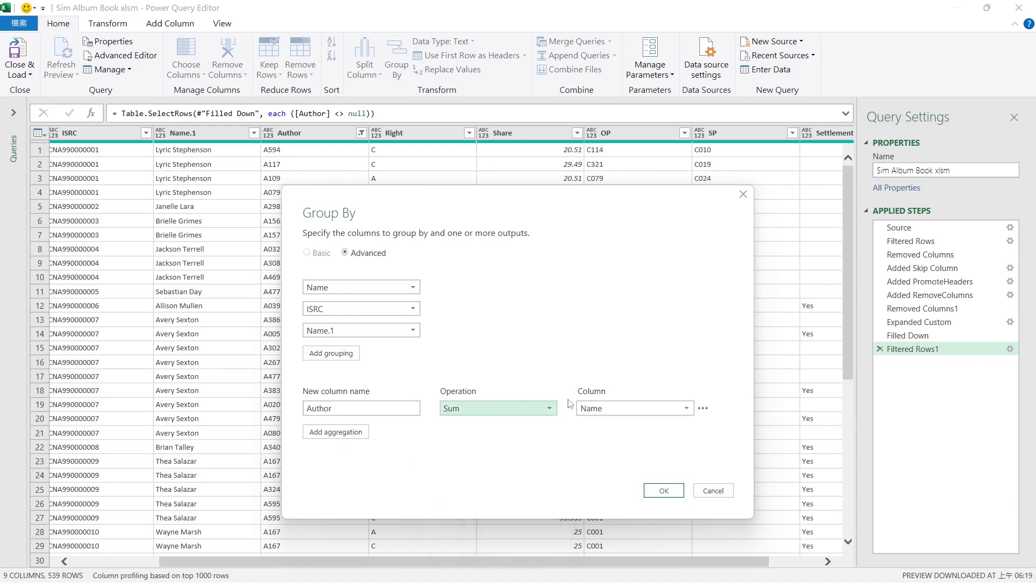
pyautogui.click(620, 408)
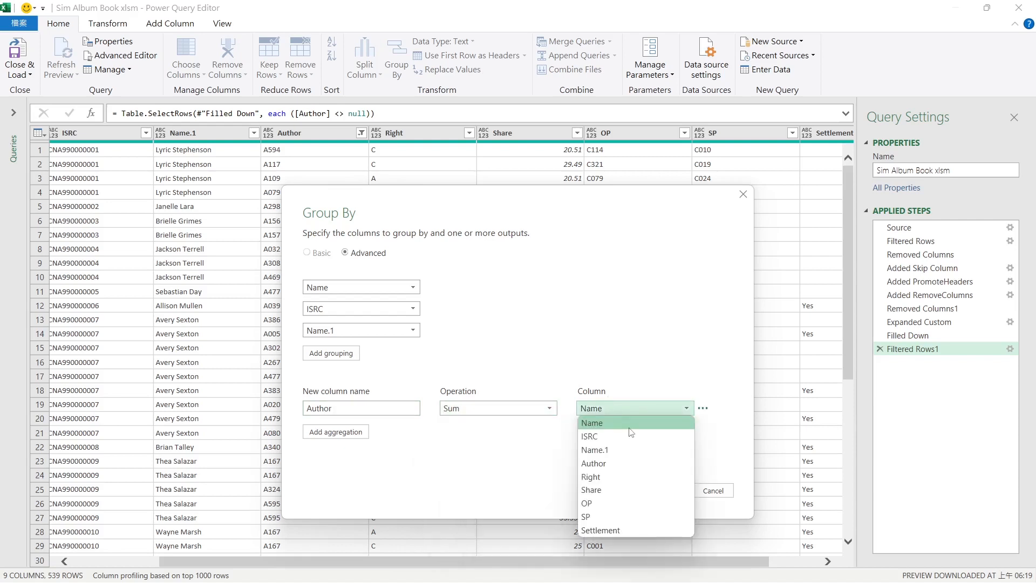
pyautogui.click(609, 462)
# - Add a second aggregation named Right that uses the Sum operation on the Right column
pyautogui.click(339, 432)
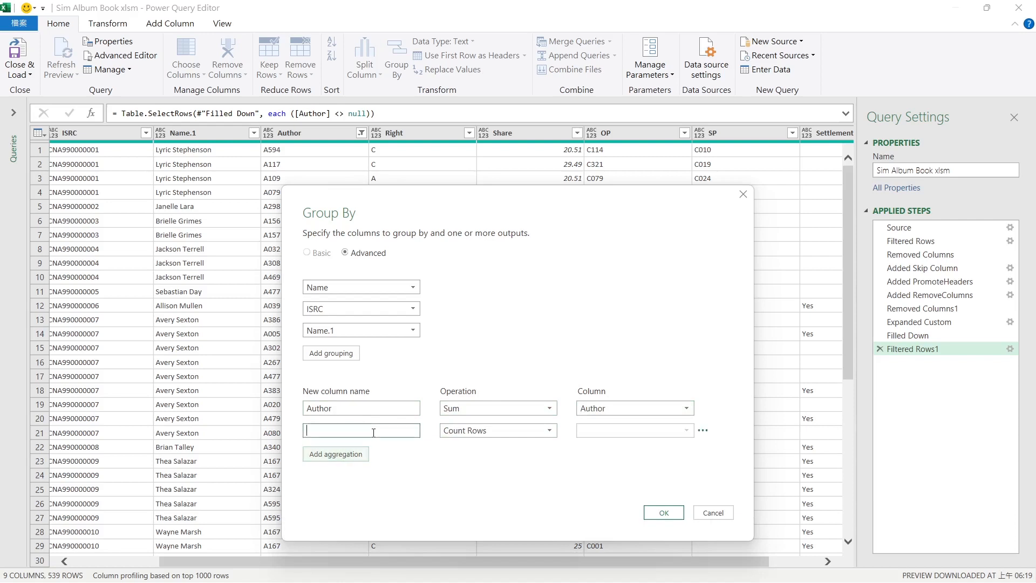
pyautogui.click(496, 430)
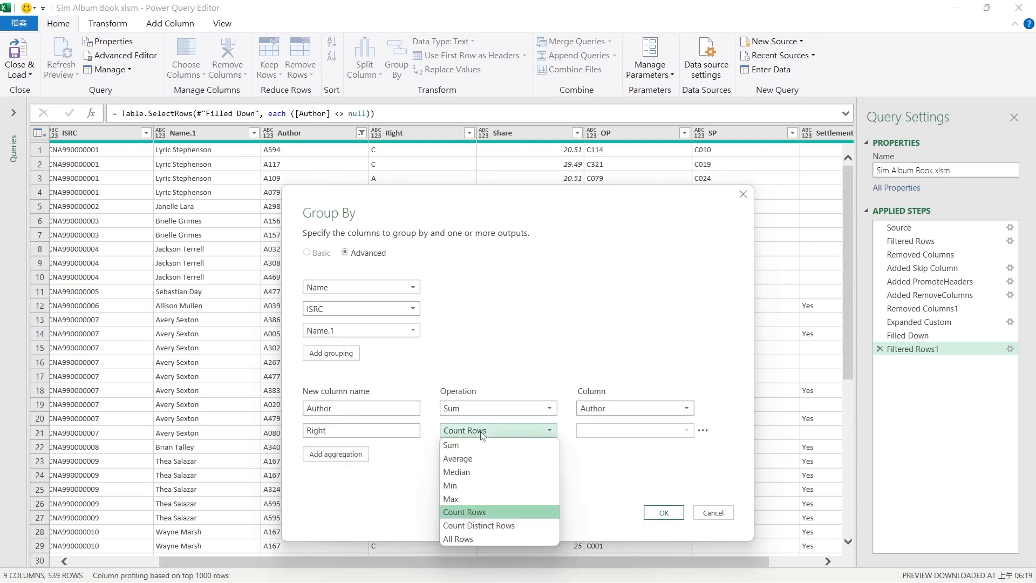
pyautogui.click(463, 444)
pyautogui.click(631, 430)
pyautogui.click(592, 499)
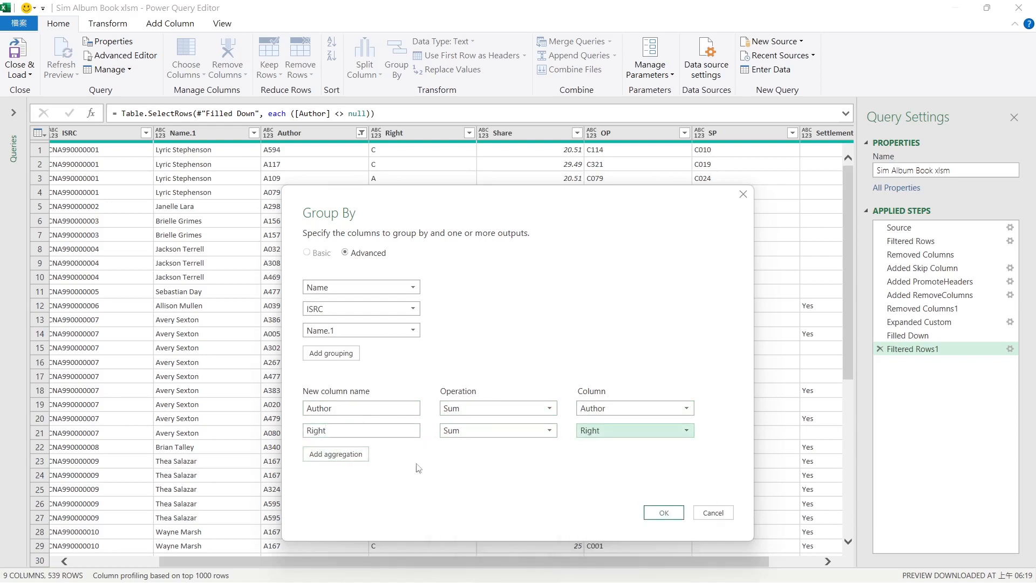
# - Add a third aggregation named Share that uses the Sum operation on the Share column
pyautogui.click(336, 453)
pyautogui.click(344, 452)
pyautogui.write('Share')
pyautogui.click(496, 452)
pyautogui.click(464, 466)
pyautogui.click(634, 453)
pyautogui.click(590, 535)
# - Add a fourth aggregation named OP that uses the Sum operation on the OP column
pyautogui.click(335, 476)
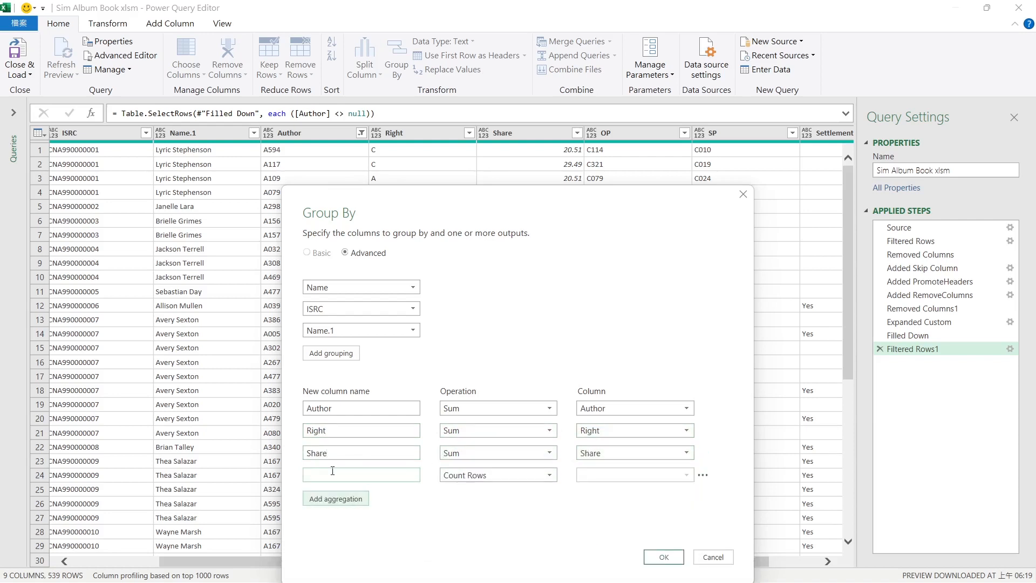
pyautogui.write('OP')
pyautogui.click(486, 475)
pyautogui.click(480, 377)
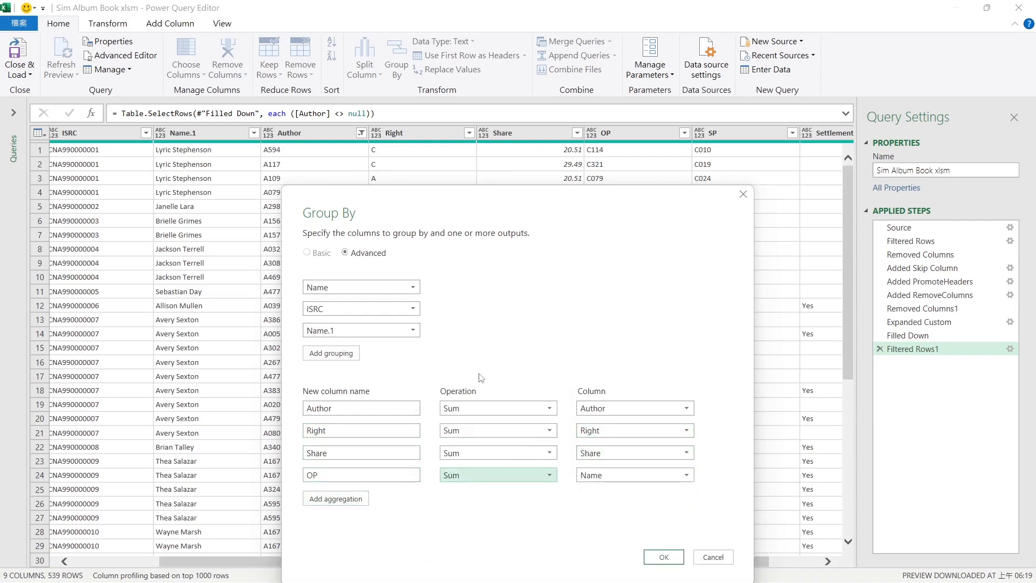
pyautogui.click(588, 475)
pyautogui.click(593, 434)
# - Add a fifth aggregation named SP that uses Sum on the SP column, and apply the grouping
pyautogui.click(335, 498)
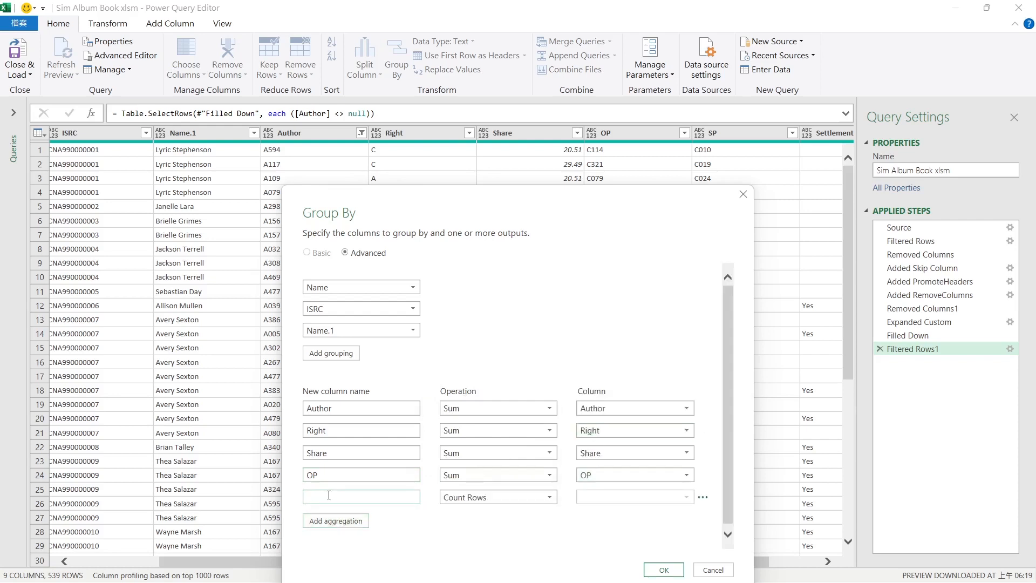
pyautogui.click(497, 497)
pyautogui.click(469, 394)
pyautogui.click(592, 498)
pyautogui.click(588, 482)
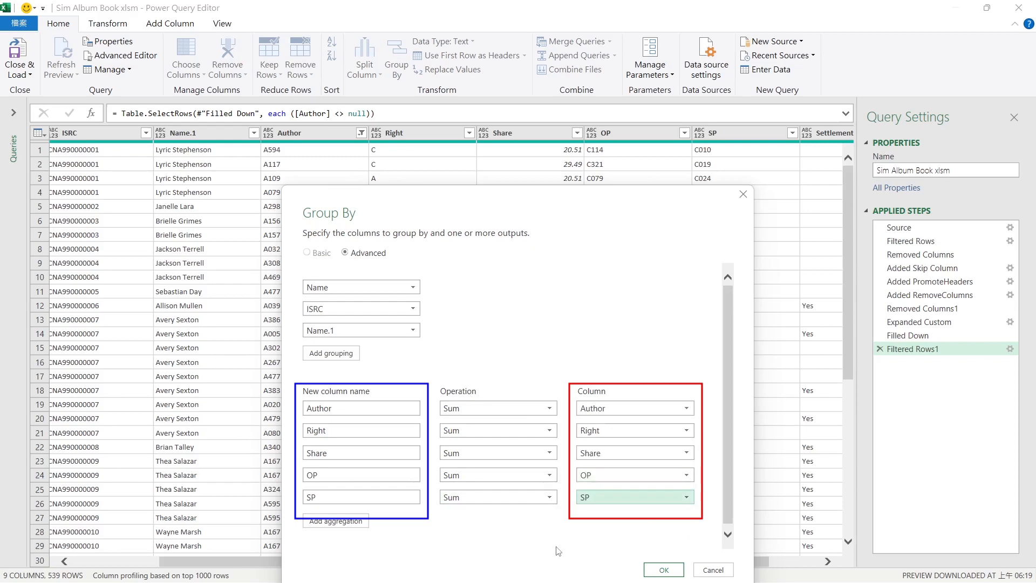
pyautogui.click(663, 571)
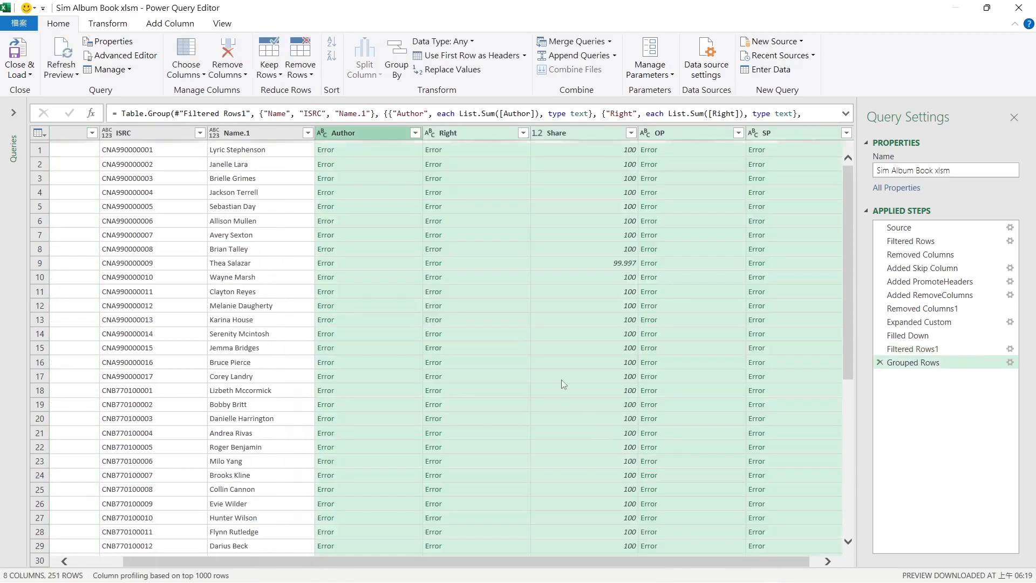
# - In the expanded Table.Group formula, replace the Author aggregation's List.Sum([Author]) with Text.Combine([Author],"|")
pyautogui.click(341, 134)
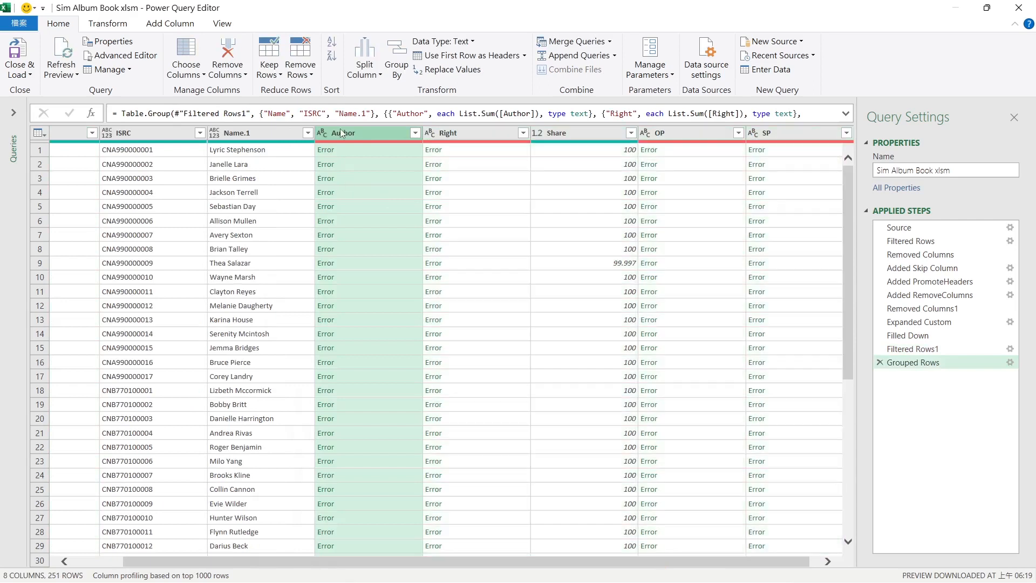
pyautogui.click(490, 139)
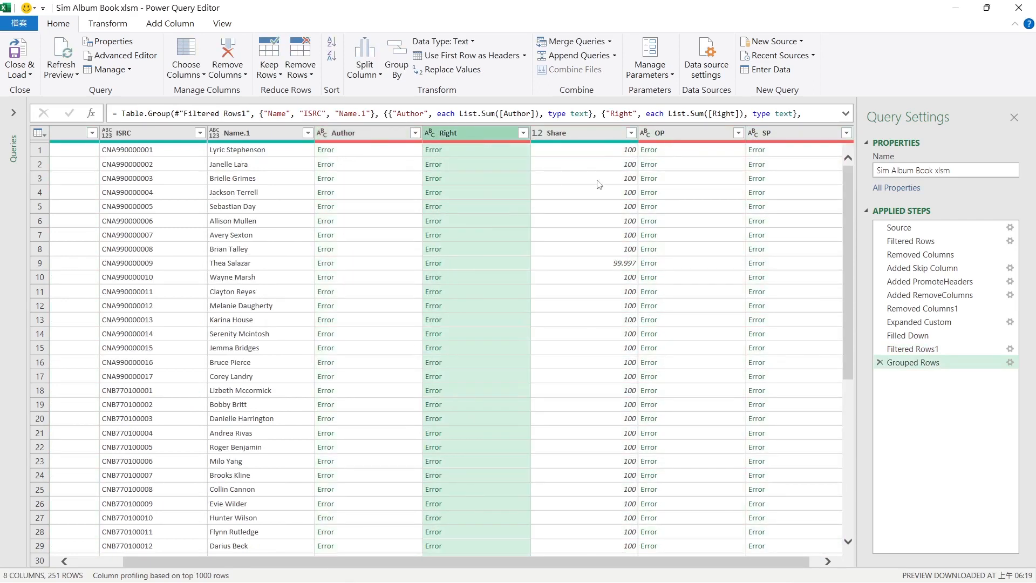
pyautogui.click(845, 113)
pyautogui.moveTo(460, 113); pyautogui.dragTo(495, 114)
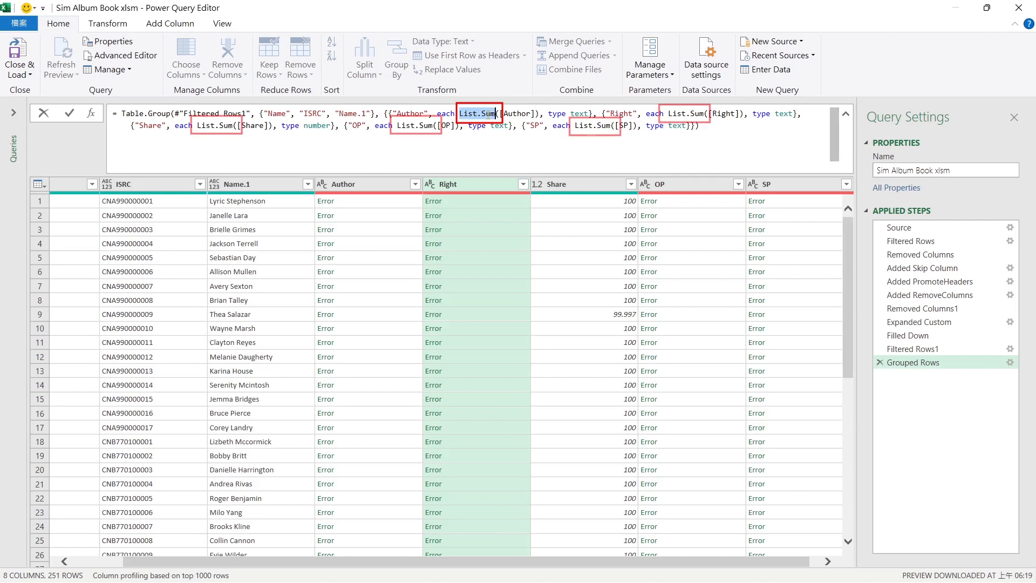
pyautogui.moveTo(668, 114); pyautogui.dragTo(704, 114)
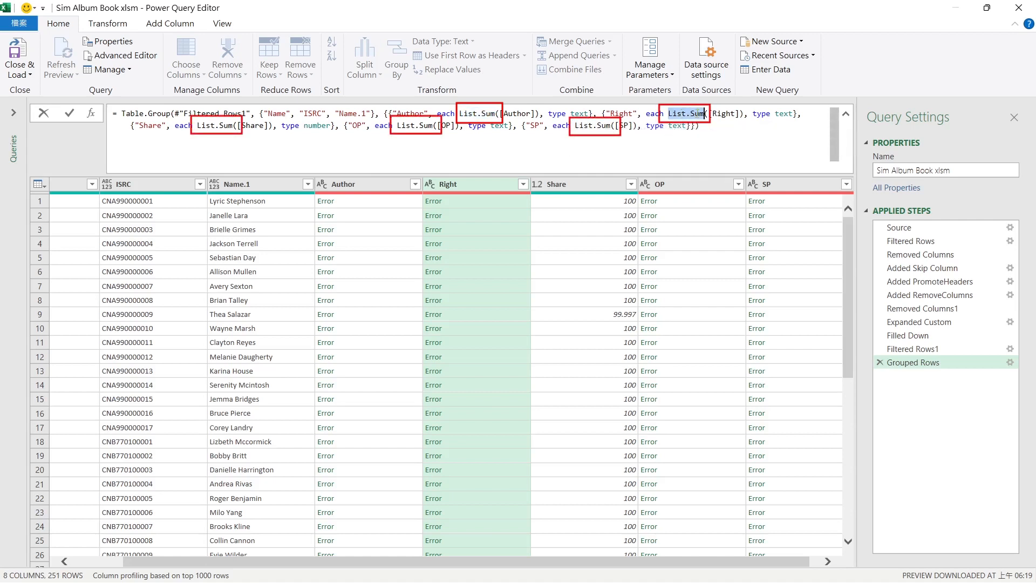
pyautogui.doubleClick(467, 113)
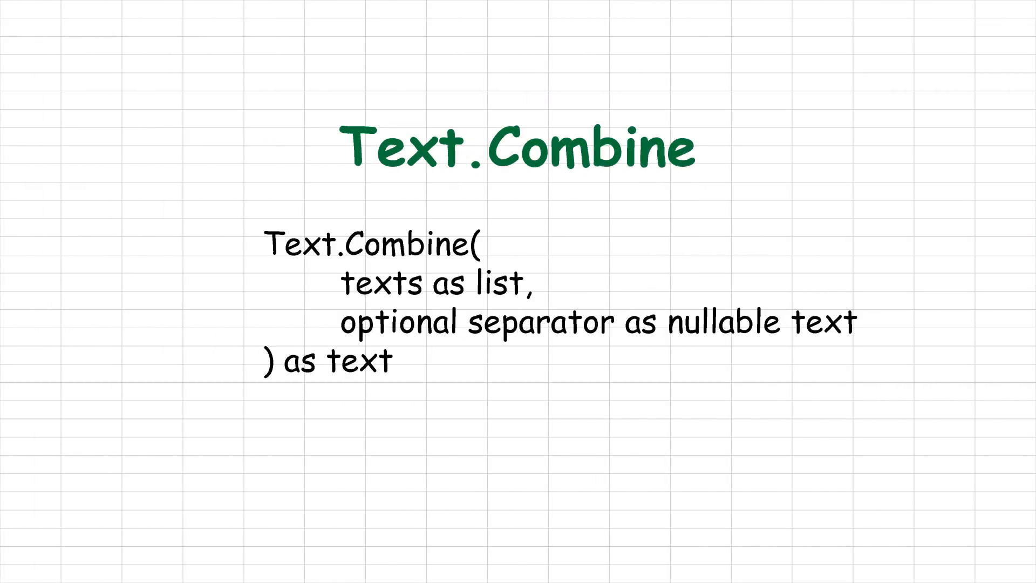
pyautogui.write('Text.Combine([Author]), type text}, {"Right", each List.Sum([Right]), type text},')
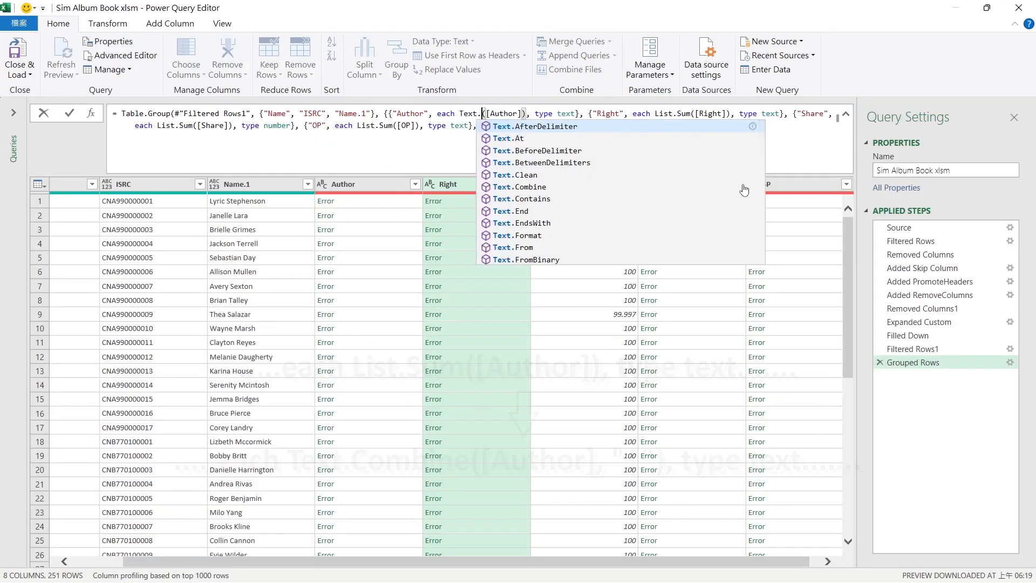
pyautogui.click(529, 186)
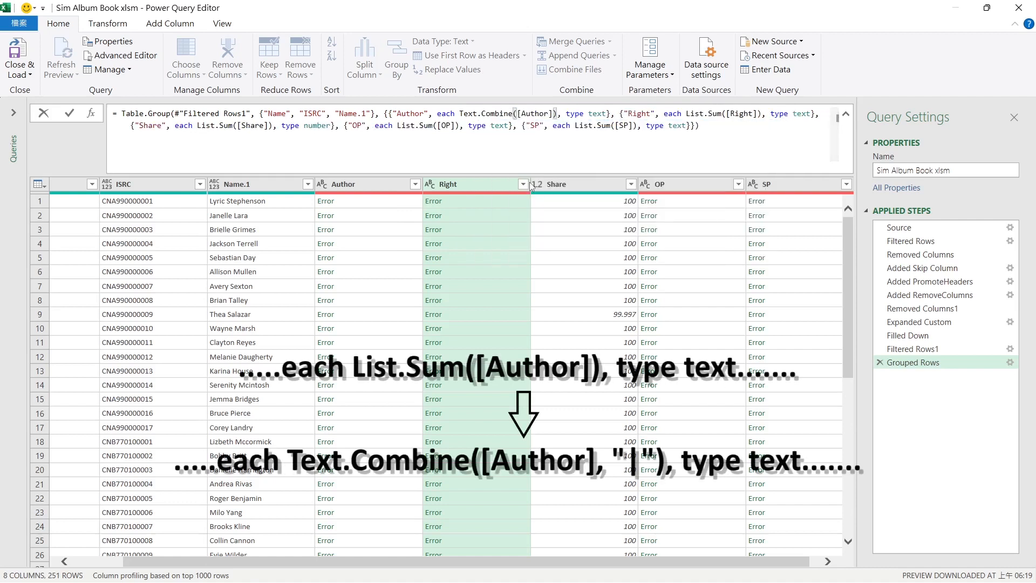
pyautogui.write(',"|"')
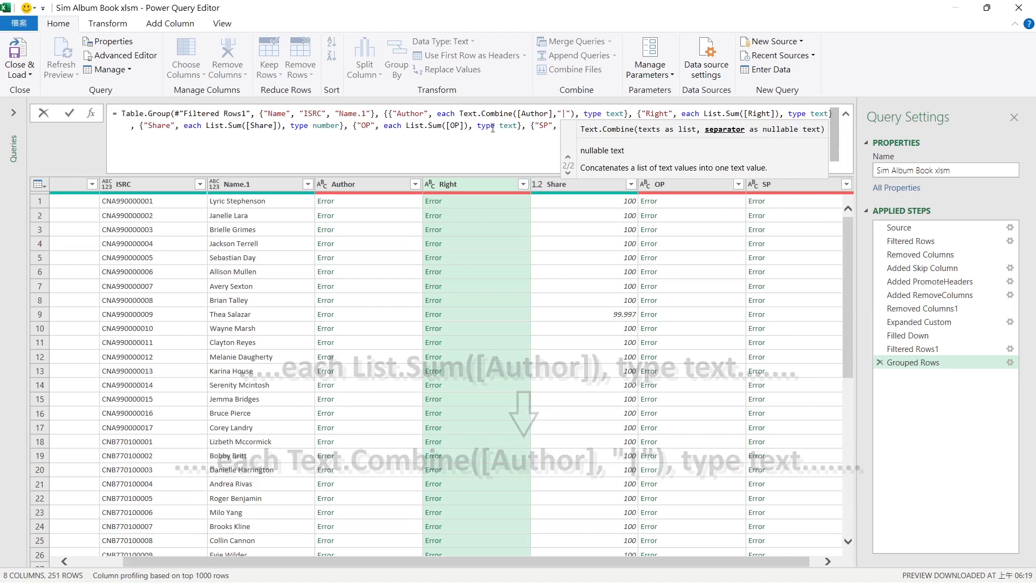
# - Reuse Text.Combine for the Right aggregation so that it reads Text.Combine([Right],"|")
pyautogui.moveTo(460, 113); pyautogui.dragTo(490, 111)
pyautogui.hotkey('ctrl', 'c')
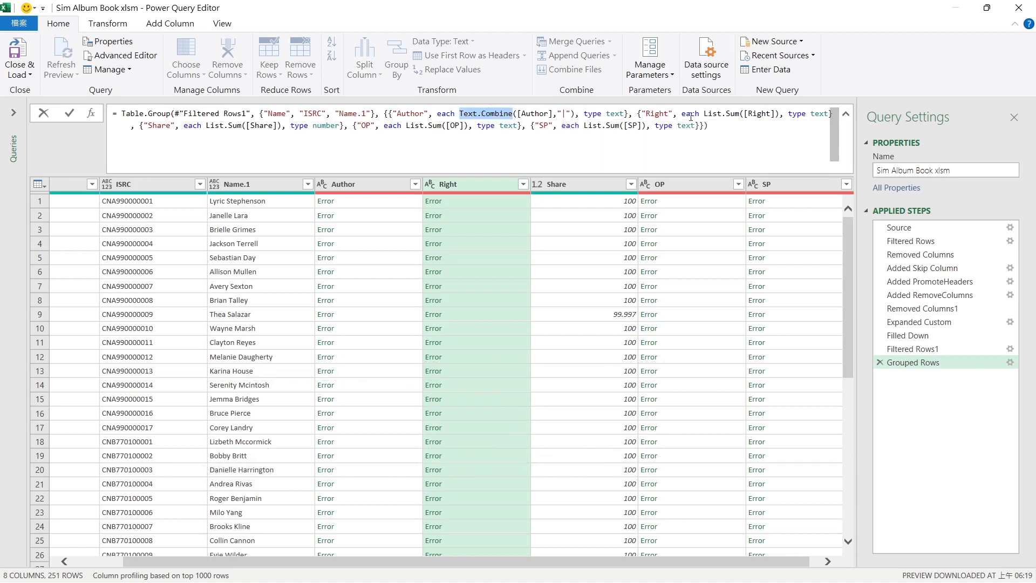
pyautogui.moveTo(704, 114); pyautogui.dragTo(738, 111)
pyautogui.hotkey('ctrl', 'v')
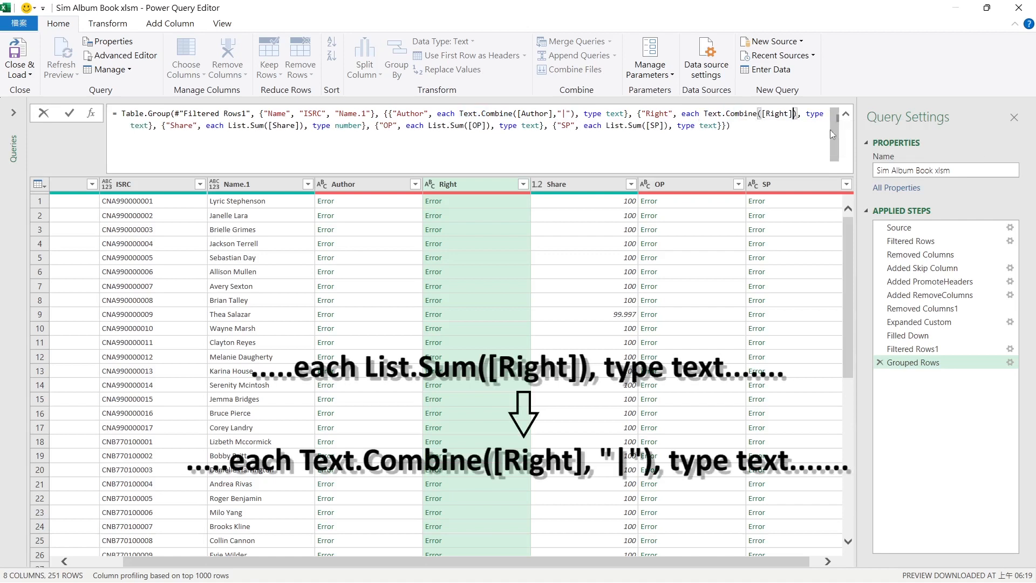
pyautogui.press('Right')
pyautogui.press('Right')
pyautogui.press('Right')
pyautogui.press('Right')
pyautogui.press('Right')
pyautogui.press('Right')
pyautogui.press('Right')
pyautogui.press('Right')
pyautogui.write(',"|"')
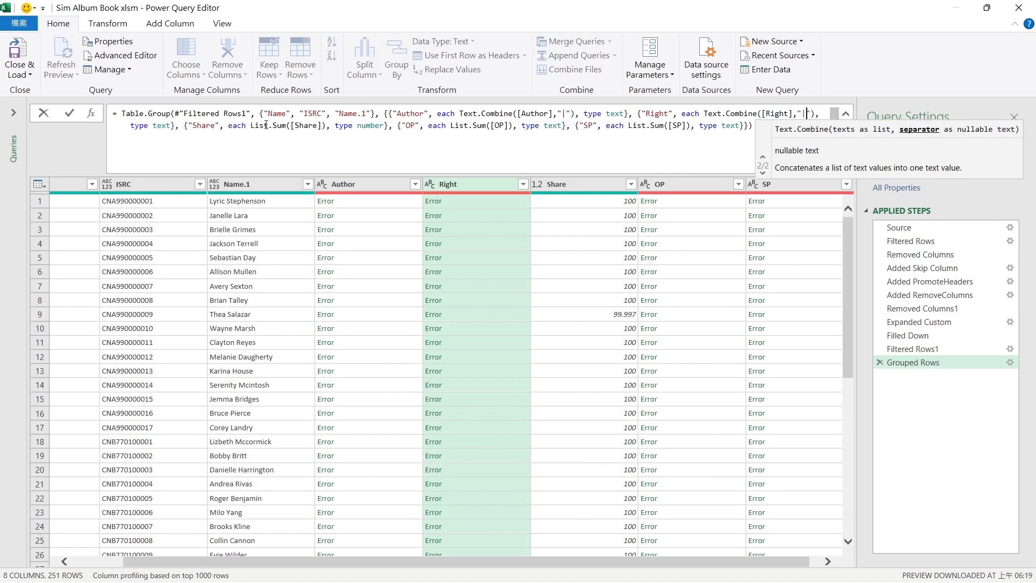
# - Replace the Share aggregation's List.Sum([Share]) with Text.Combine([Share],"|")
pyautogui.moveTo(251, 125); pyautogui.dragTo(286, 125)
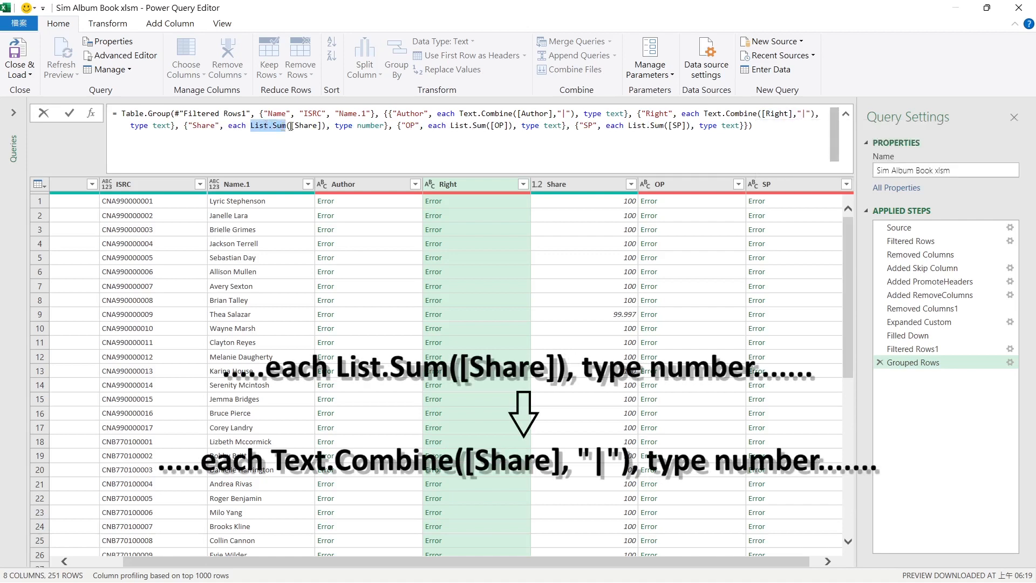
pyautogui.hotkey('ctrl', 'v')
pyautogui.click(343, 125)
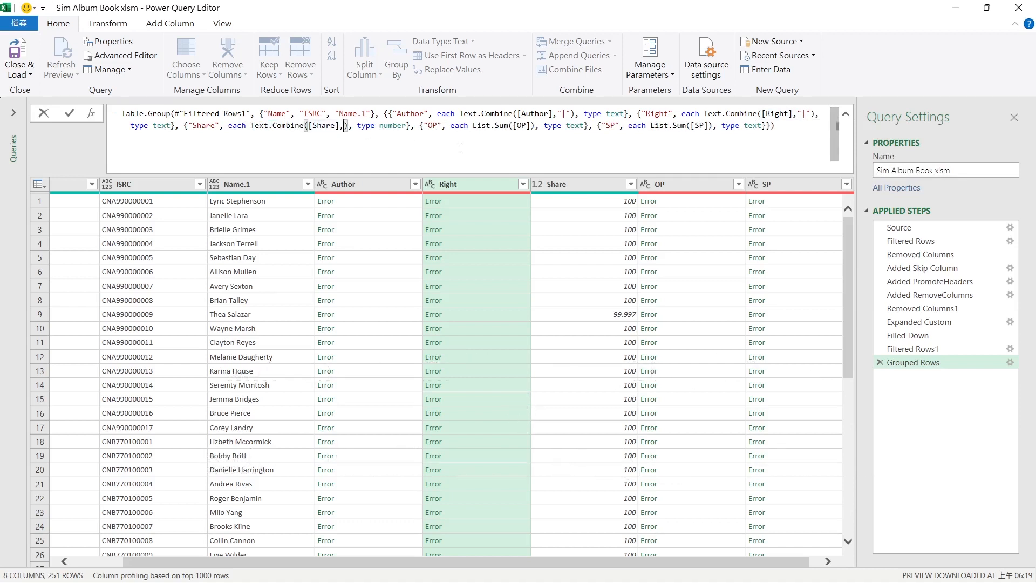
pyautogui.write(',"|"')
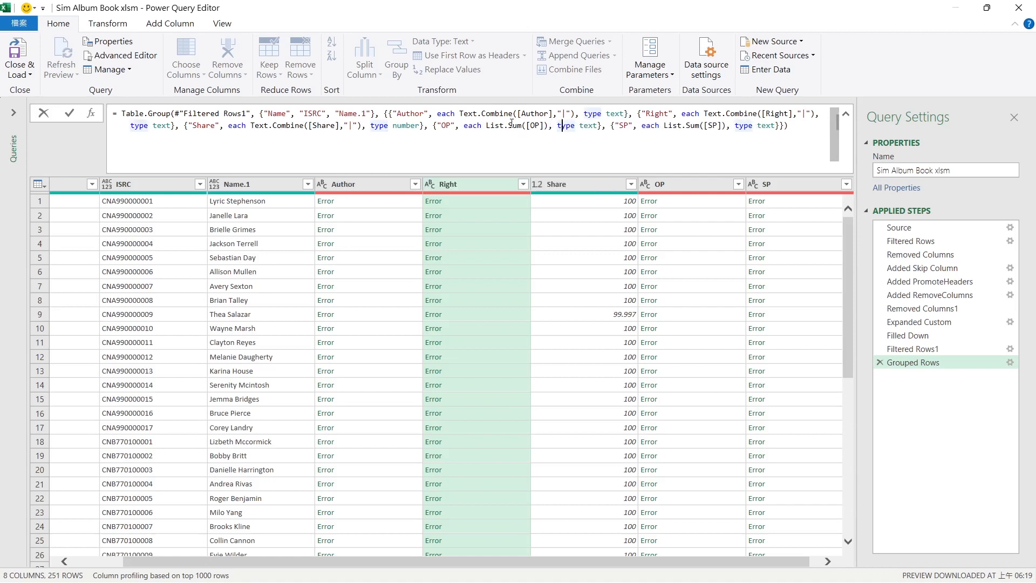
# - Change the OP and SP aggregations to Text.Combine([OP],"|") and Text.Combine([SP],"|"), and commit the formula
pyautogui.moveTo(486, 125); pyautogui.dragTo(522, 125)
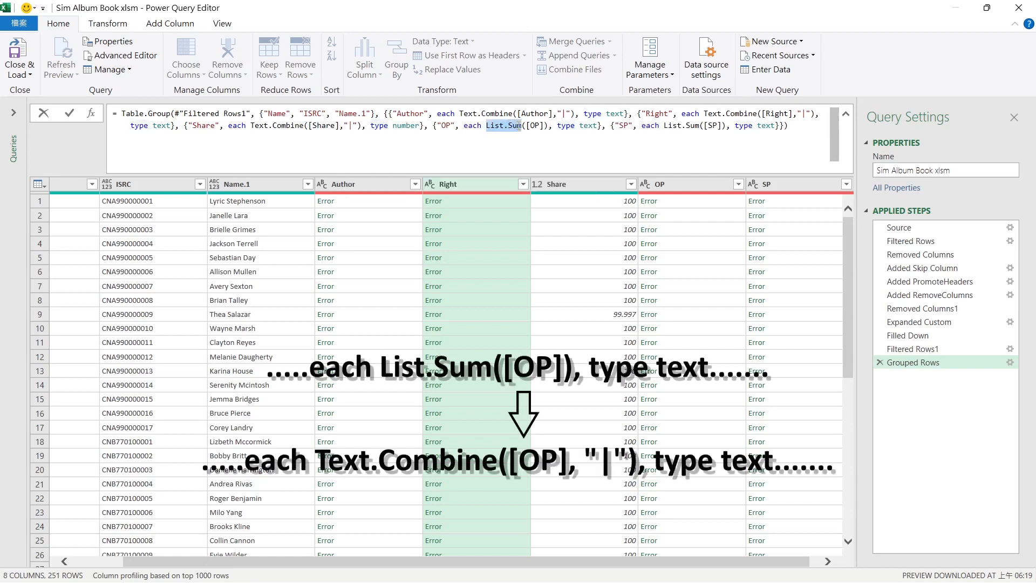
pyautogui.write('Text.Combine([OP],"|"')
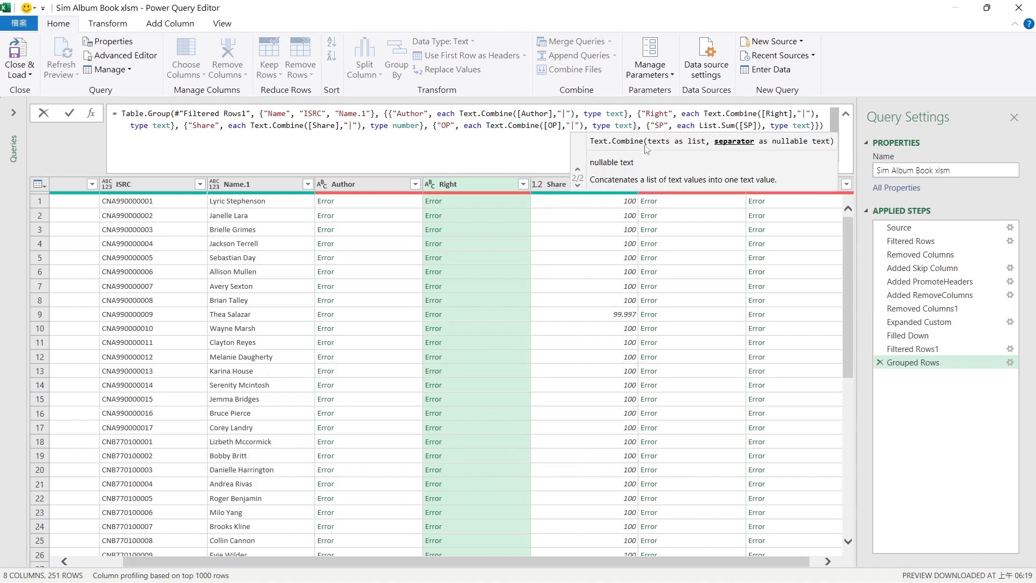
pyautogui.moveTo(700, 125); pyautogui.dragTo(739, 126)
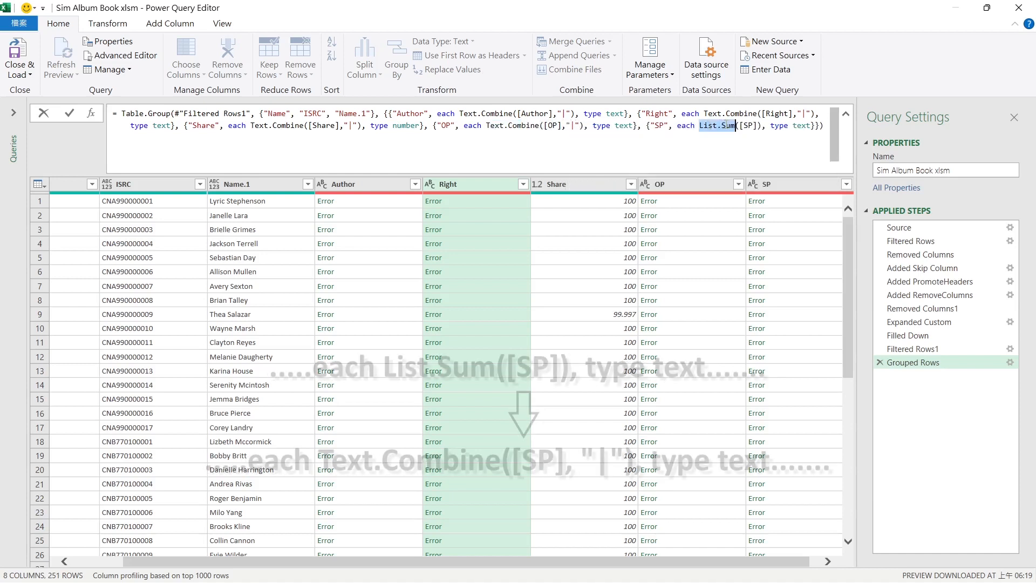
pyautogui.write('Text.Combine')
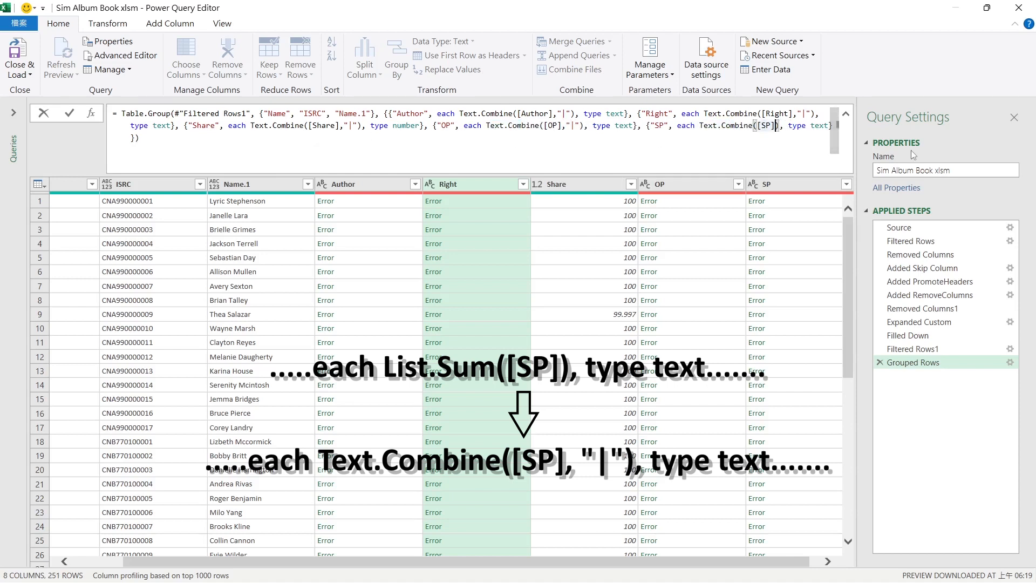
pyautogui.write(',""')
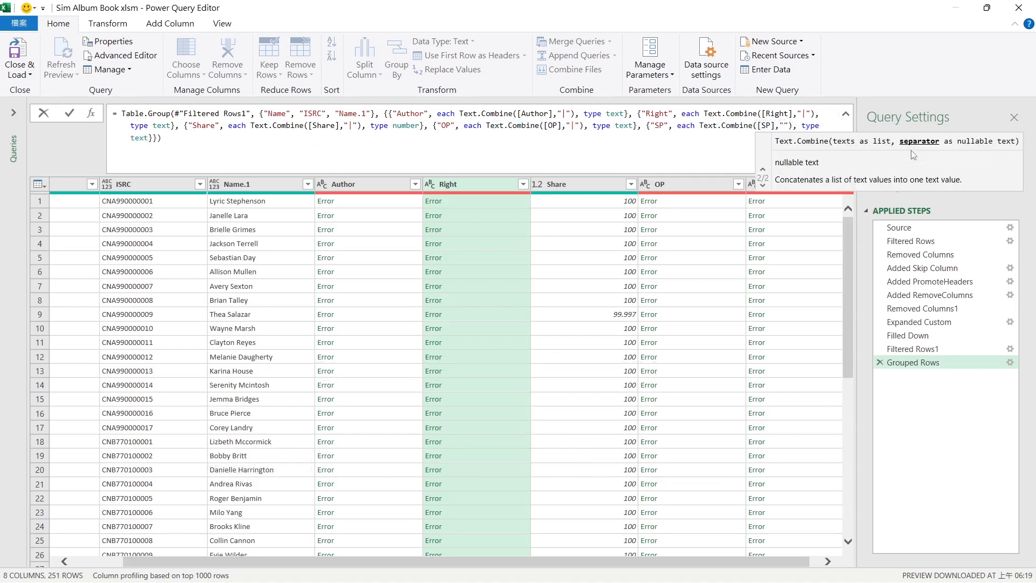
pyautogui.write('|')
pyautogui.click(68, 116)
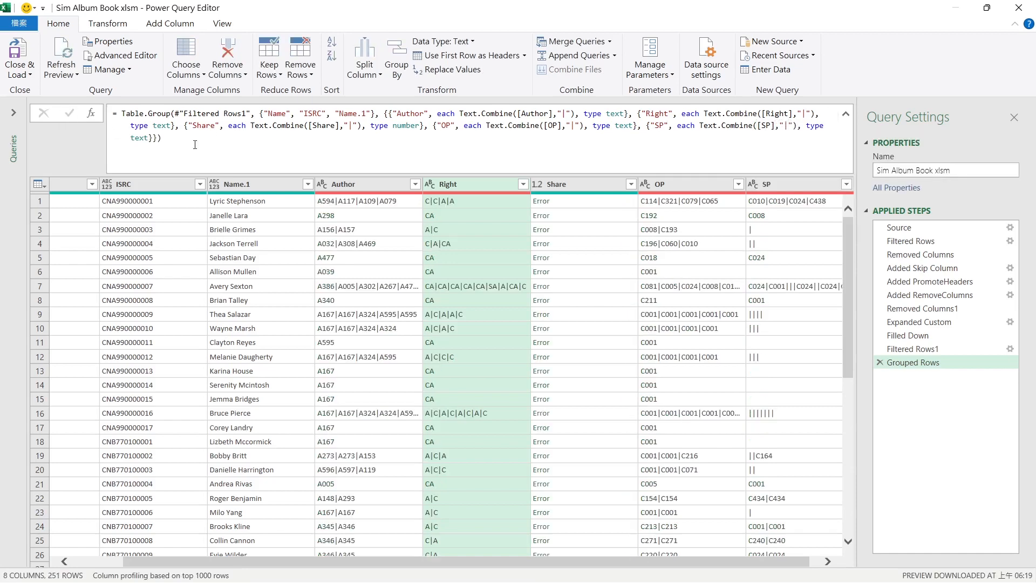
# - Check the error details in the Share column, and insert a step after Filtered Rows1 that changes Share's data type to Text
pyautogui.click(459, 204)
pyautogui.click(577, 207)
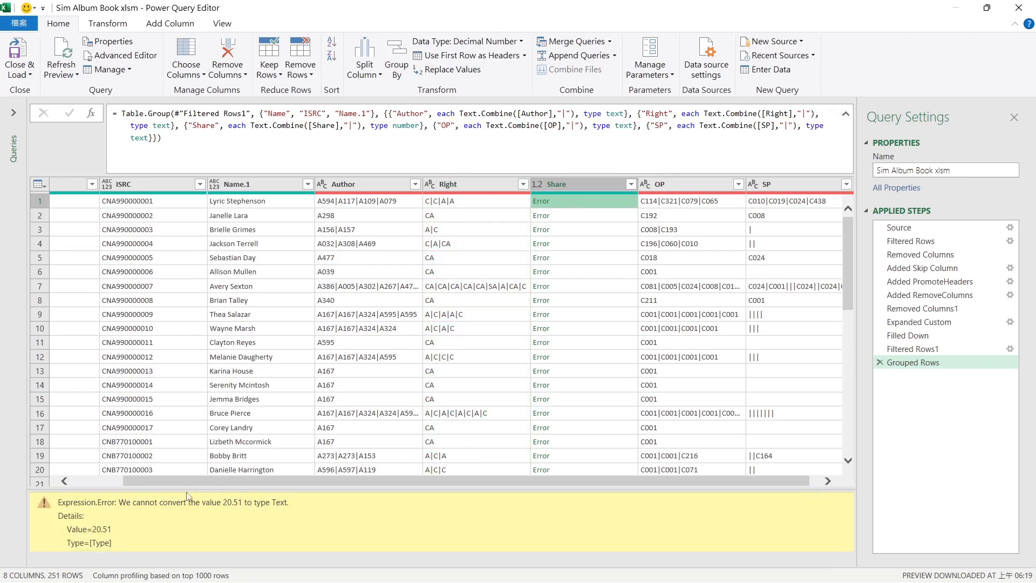
pyautogui.moveTo(188, 488); pyautogui.dragTo(205, 382)
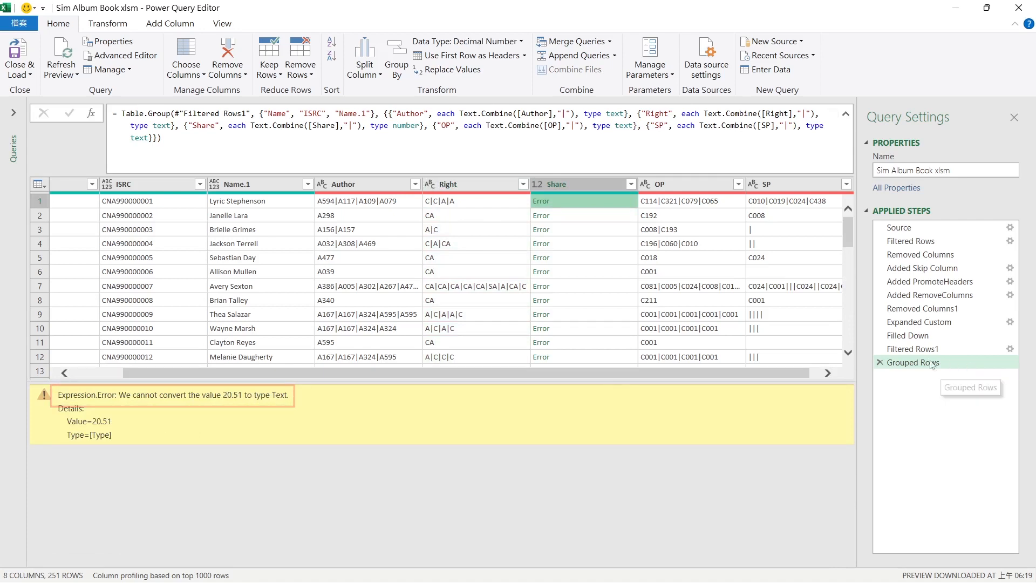
pyautogui.click(912, 349)
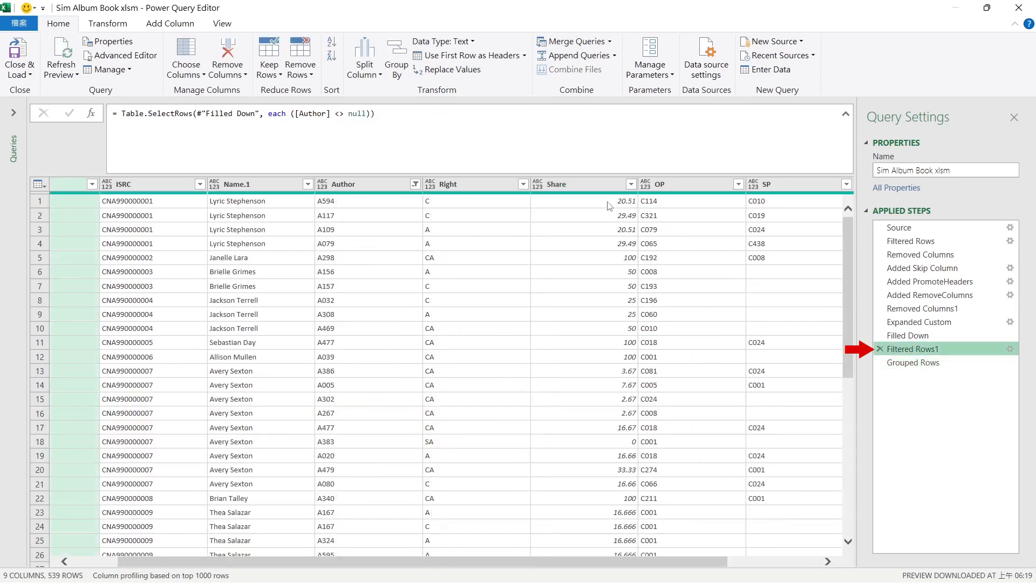
pyautogui.click(607, 202)
pyautogui.click(603, 187)
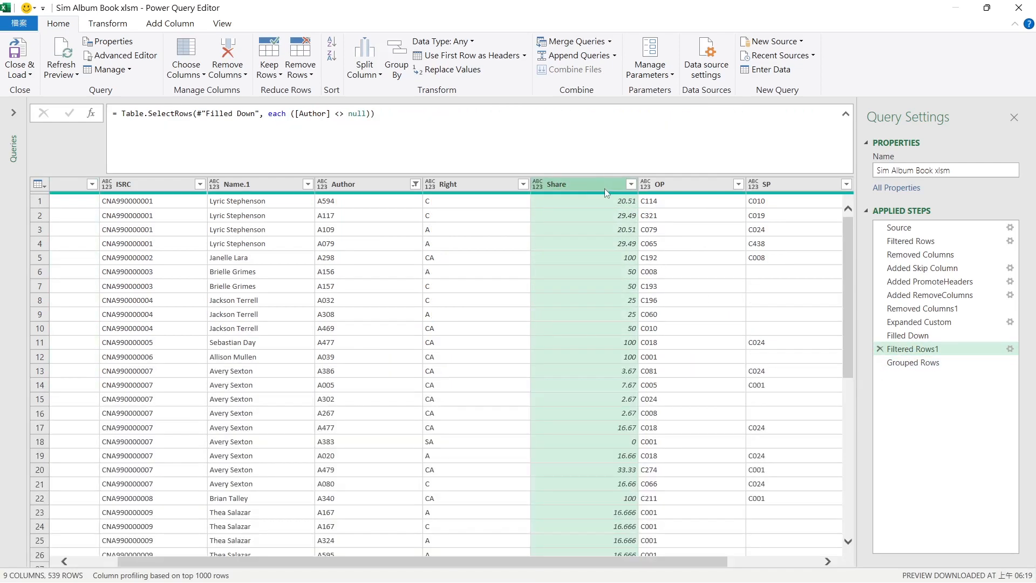
pyautogui.click(537, 185)
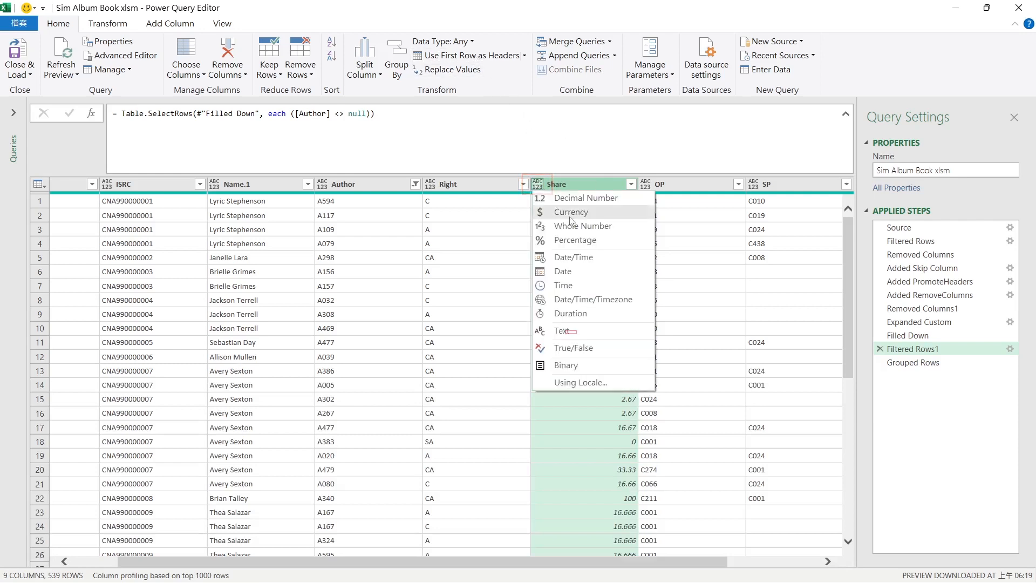
pyautogui.click(578, 331)
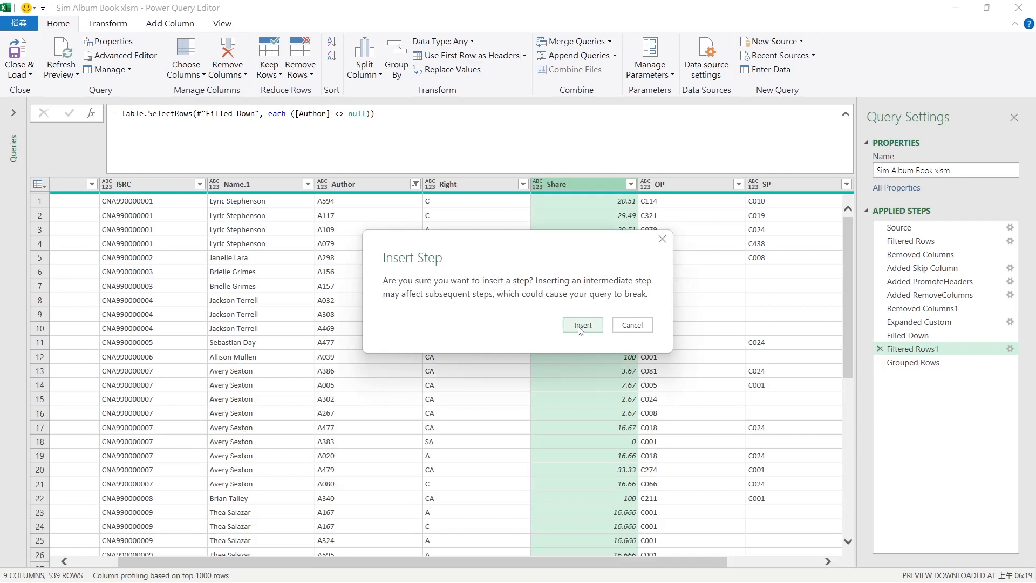
pyautogui.click(580, 327)
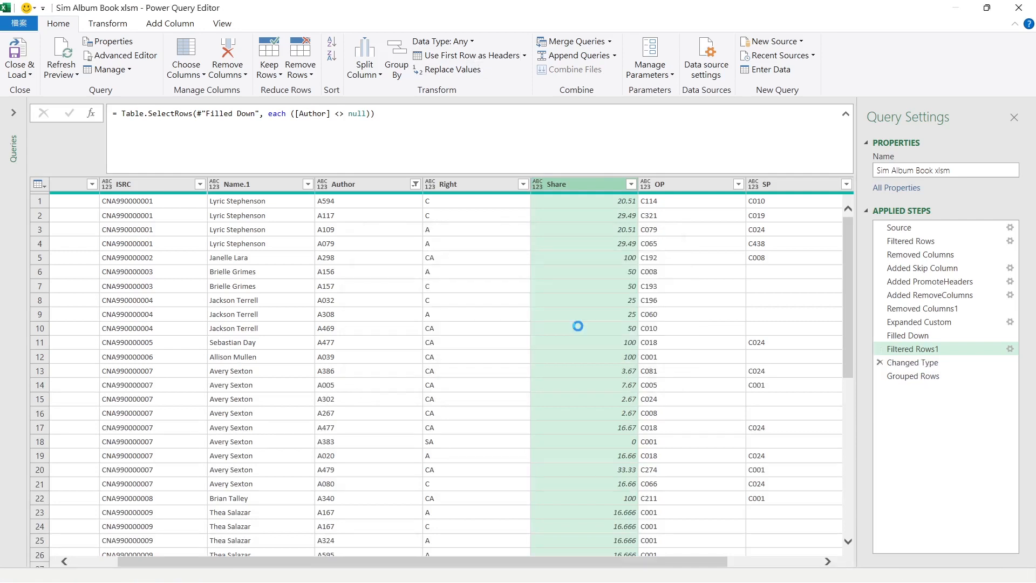
# - Inspect the text-converted Share values with long decimals in Changed Type, and review the Grouped Rows result
pyautogui.click(587, 427)
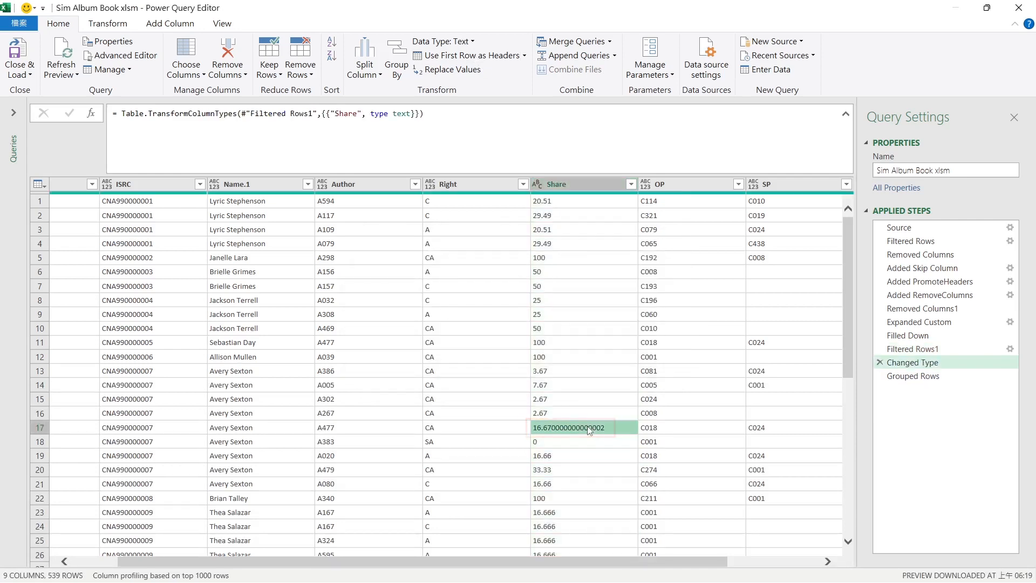
pyautogui.scroll(-5, 625, 316)
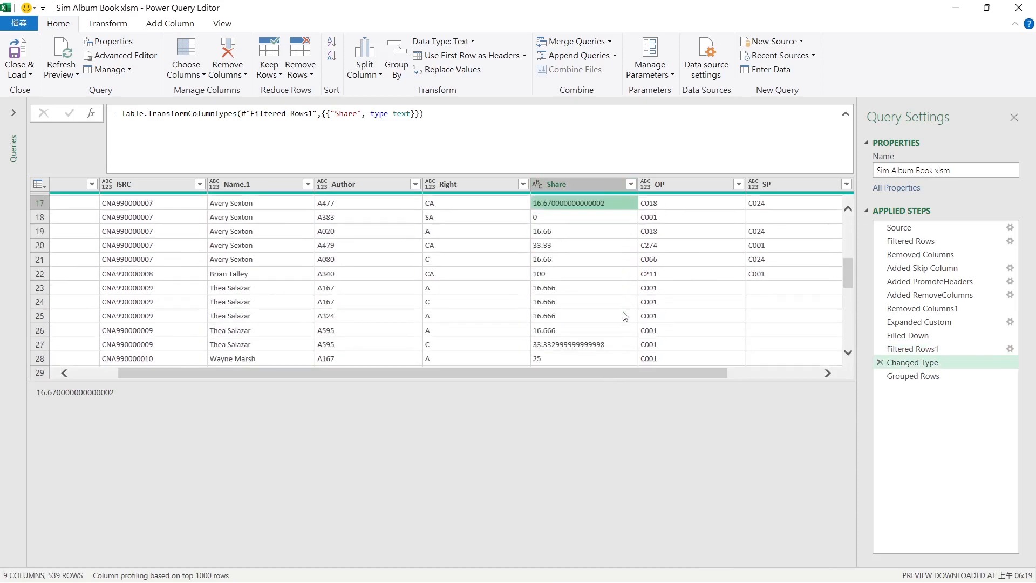
pyautogui.click(618, 297)
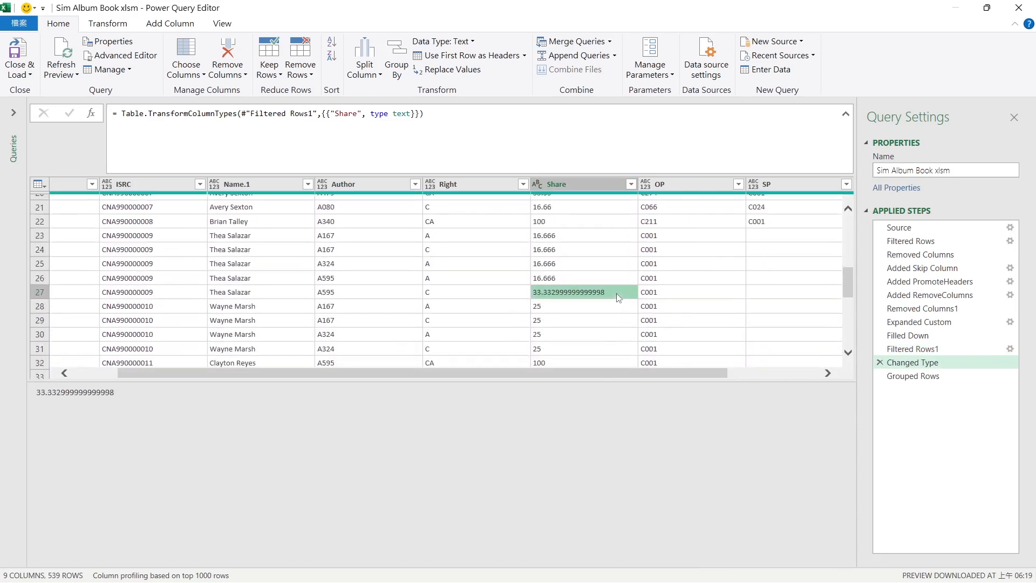
pyautogui.scroll(6, 619, 298)
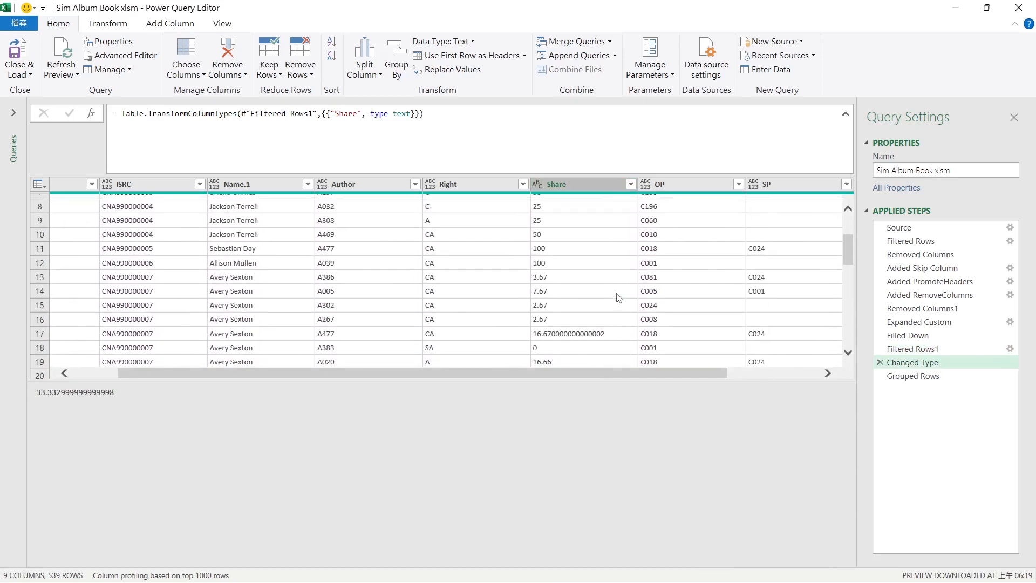
pyautogui.scroll(1, 618, 298)
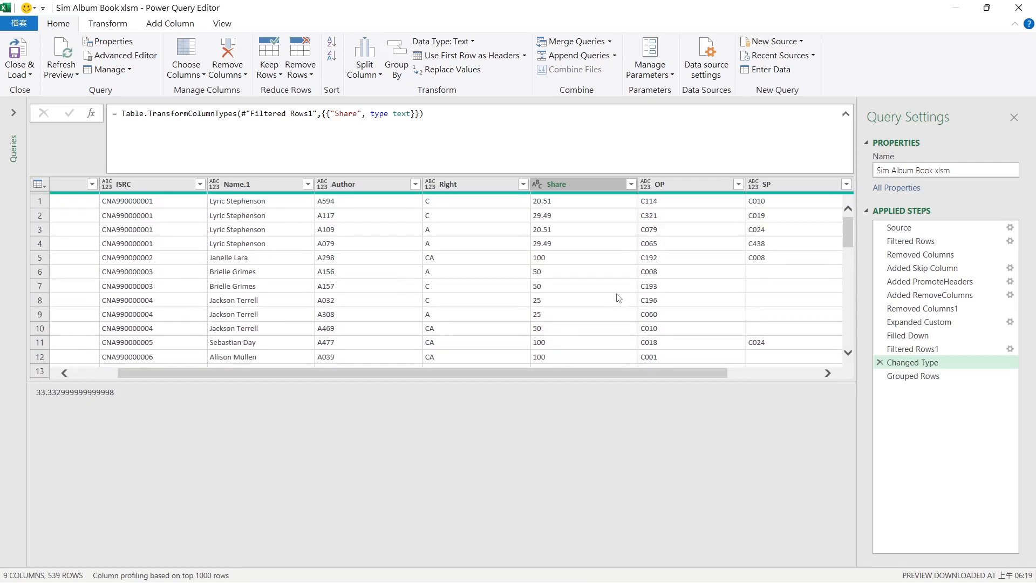
pyautogui.click(927, 380)
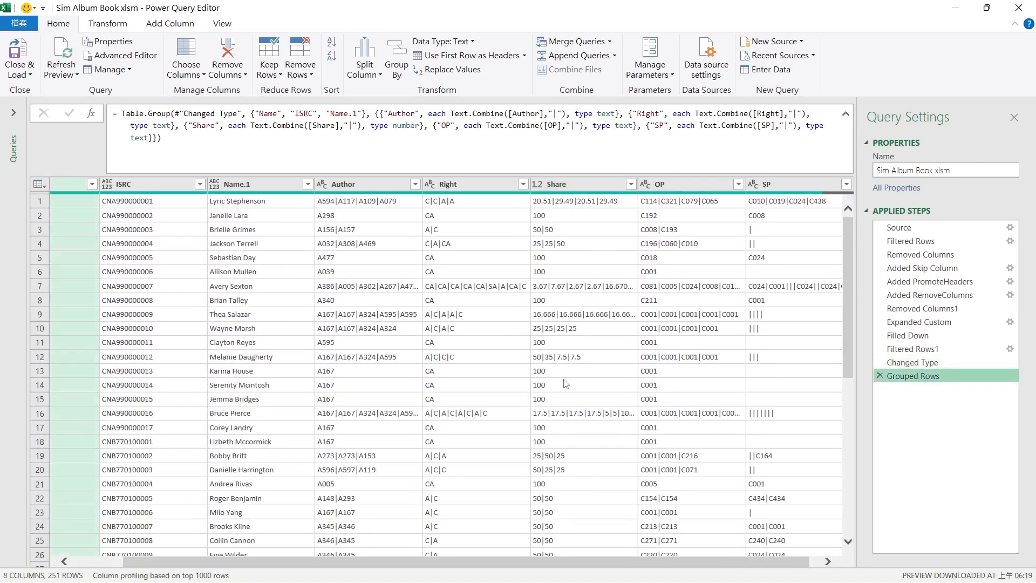
# - Insert a step after Filtered Rows1 that rounds the Share column to 3 decimal places
pyautogui.click(915, 351)
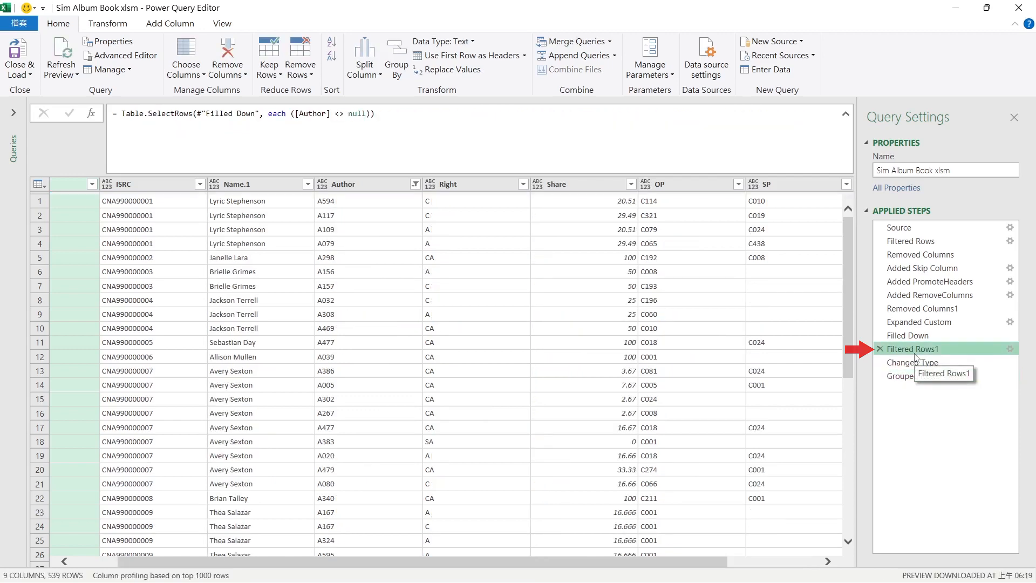
pyautogui.click(582, 190)
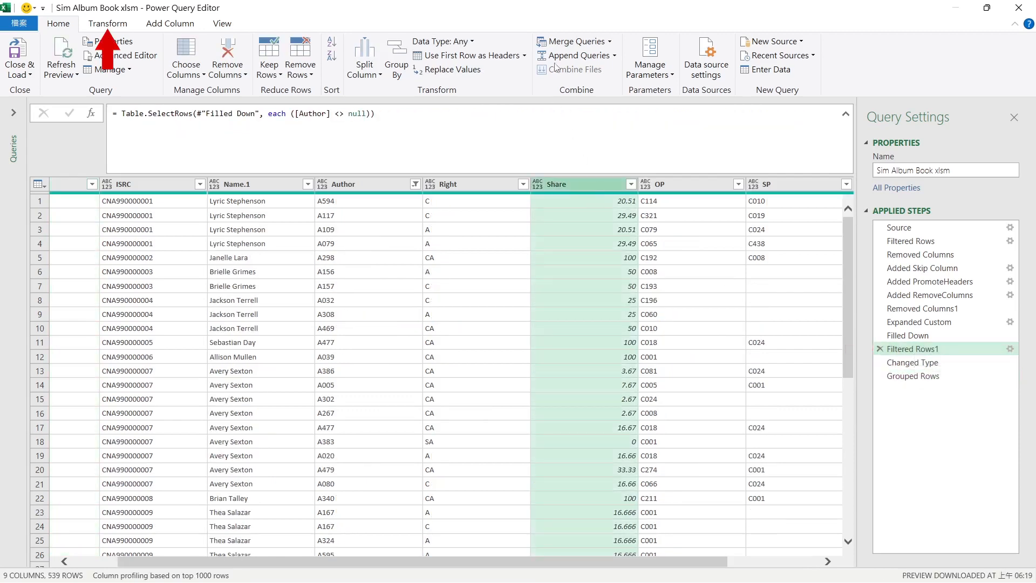
pyautogui.click(112, 27)
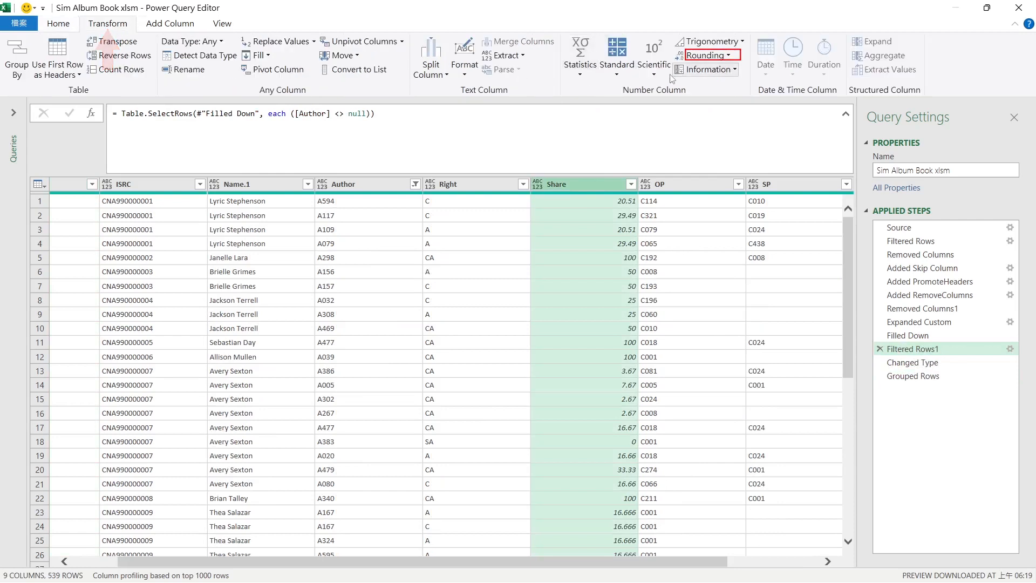
pyautogui.click(725, 56)
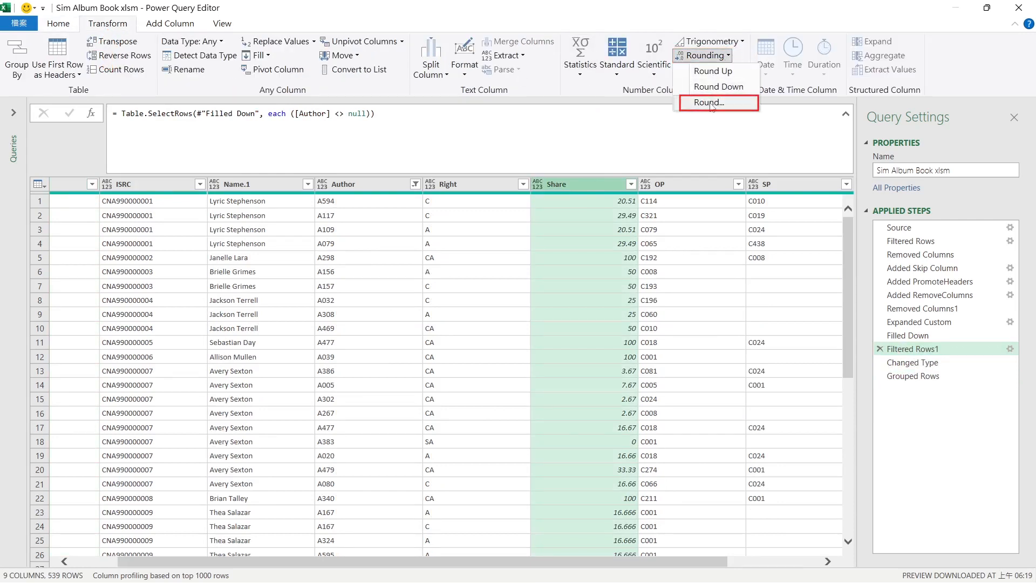
pyautogui.click(710, 100)
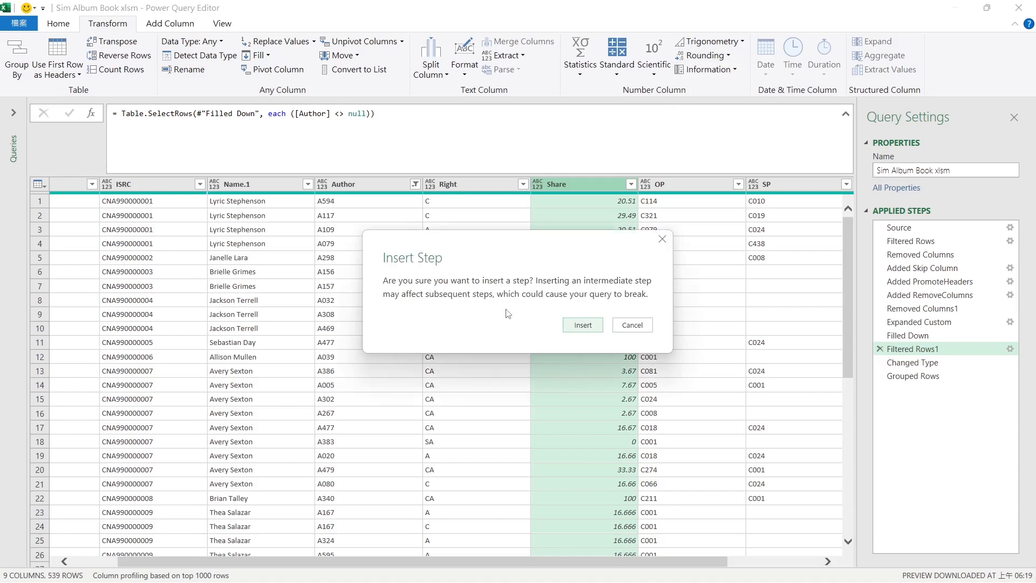
pyautogui.click(583, 325)
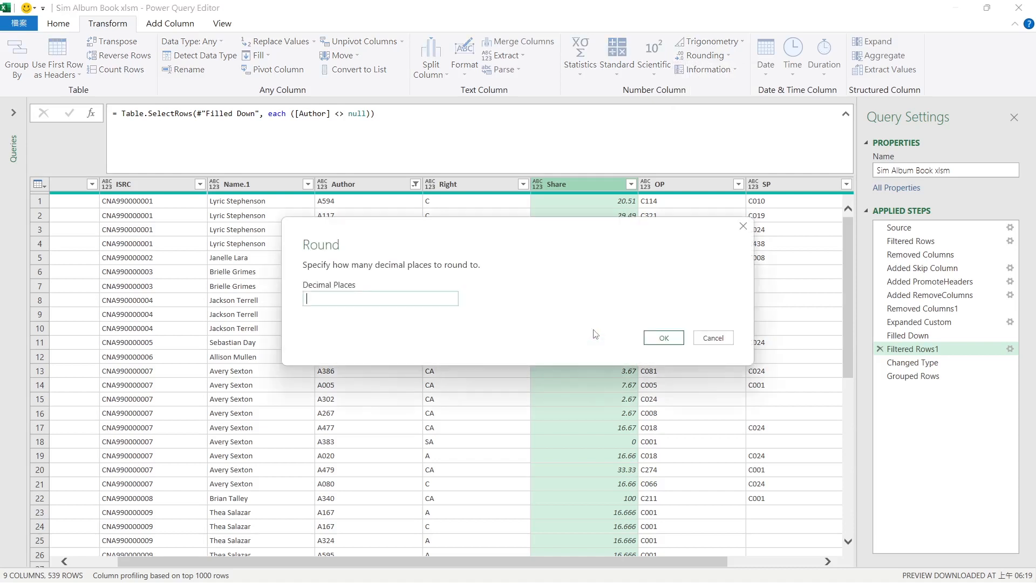
pyautogui.click(664, 338)
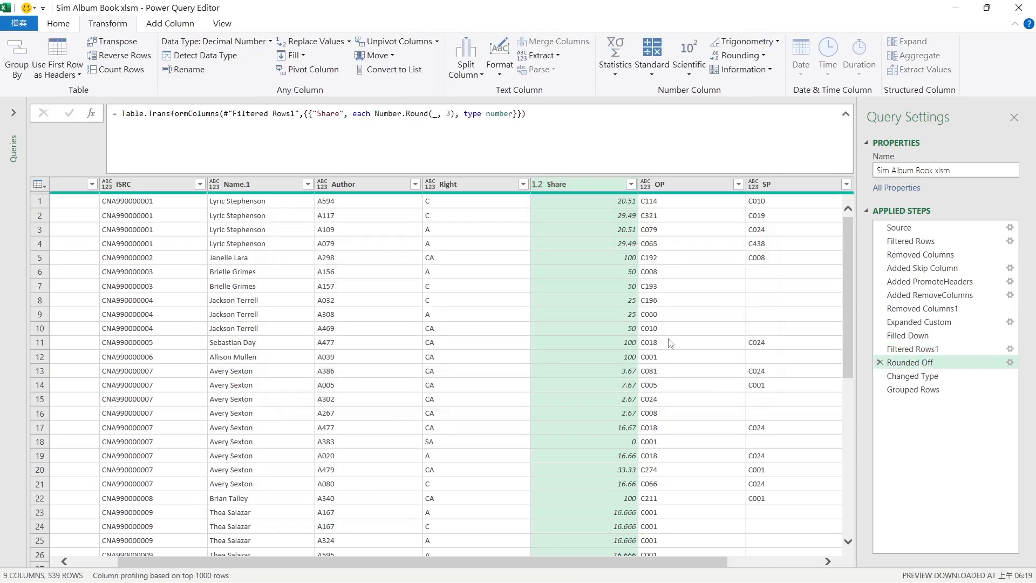
# - Check the rounded shares through to Grouped Rows, load the query to the worksheet and inspect its Share column
pyautogui.scroll(-8, 608, 478)
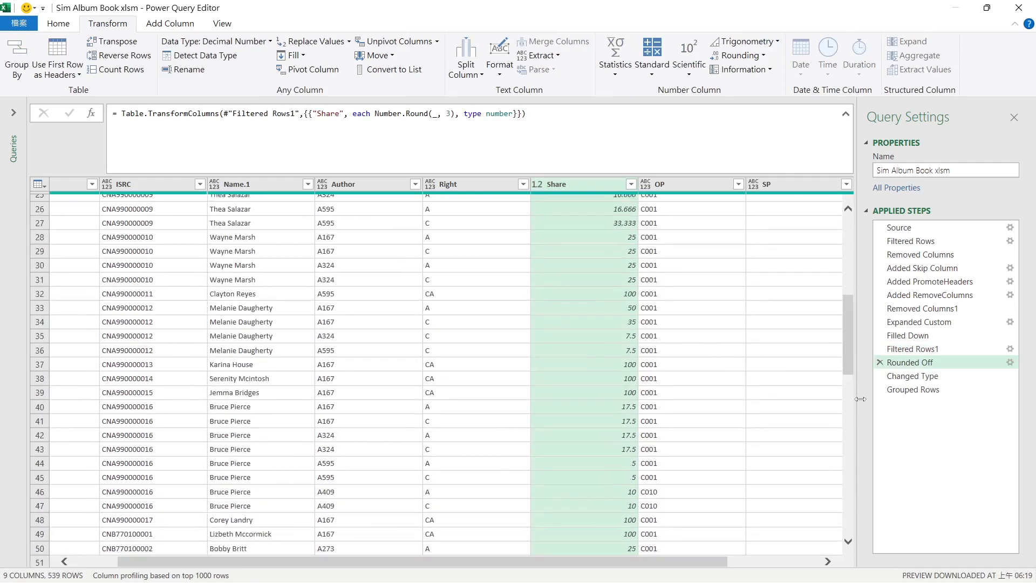
pyautogui.click(904, 386)
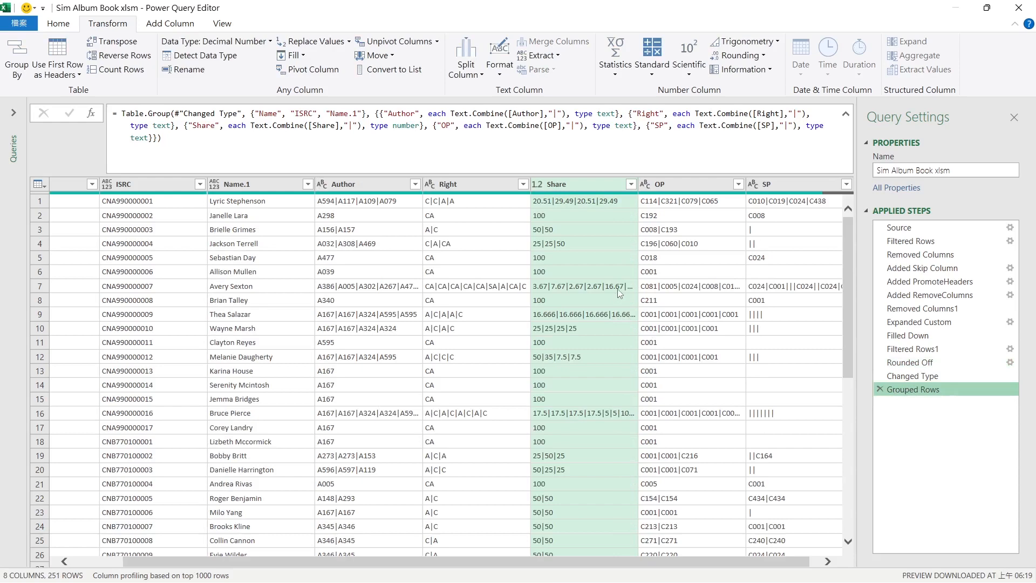
pyautogui.click(58, 23)
pyautogui.click(18, 61)
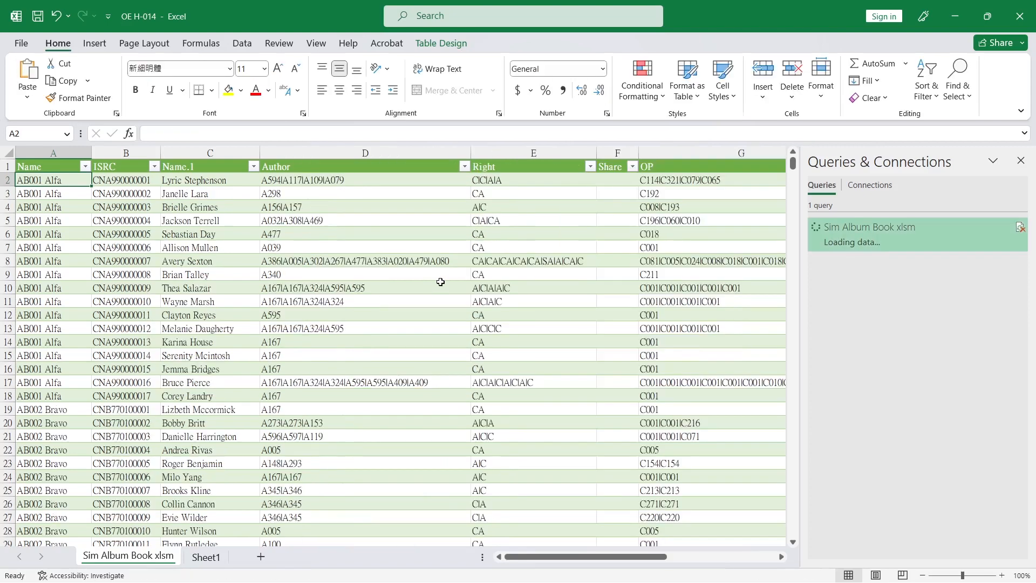
pyautogui.click(609, 154)
pyautogui.click(607, 189)
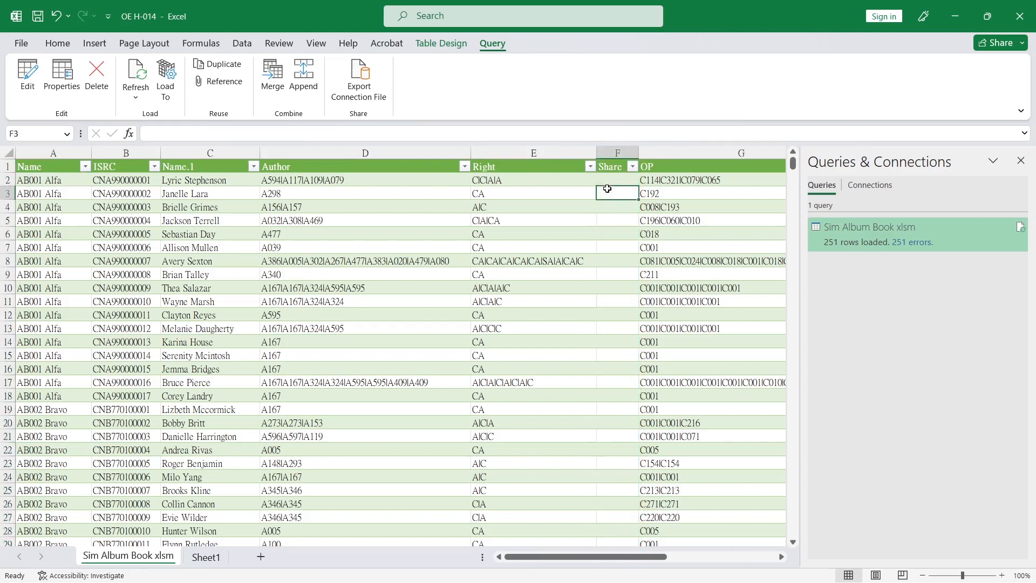
# - Reopen the query, change the grouped Share column's data type to Text, and reload it to the worksheet, closing the queries list
pyautogui.click(27, 78)
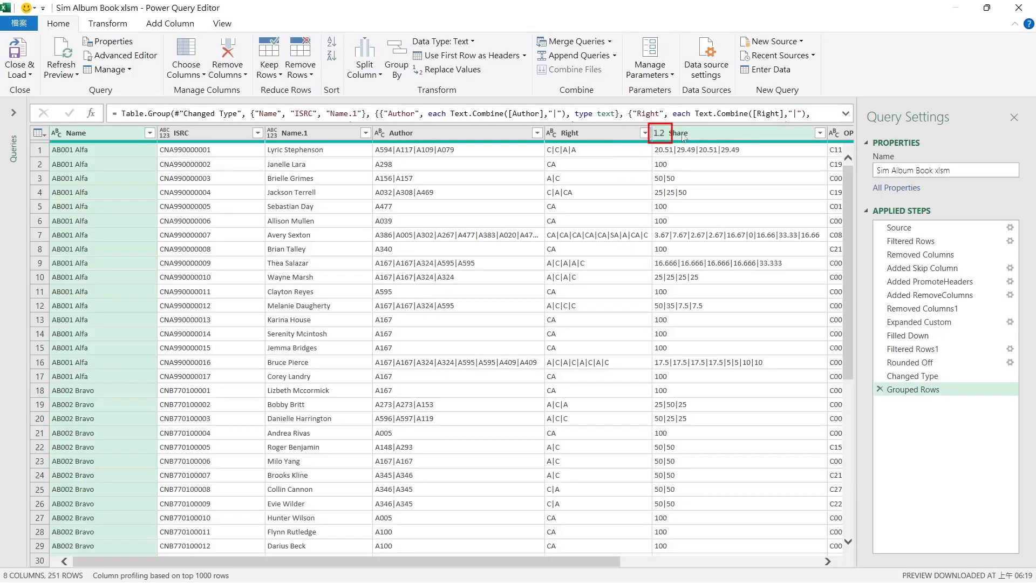
pyautogui.click(659, 132)
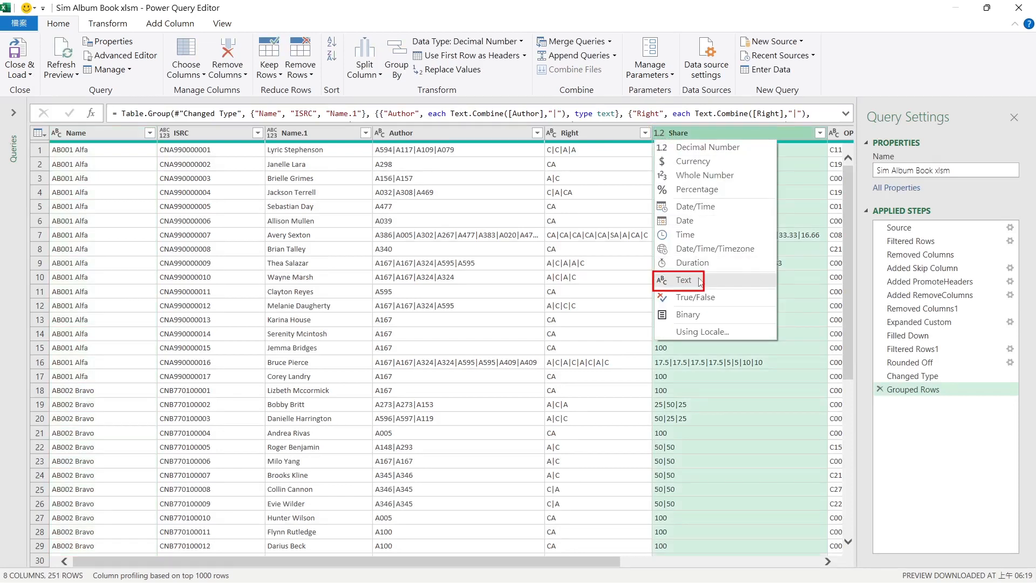
pyautogui.click(684, 280)
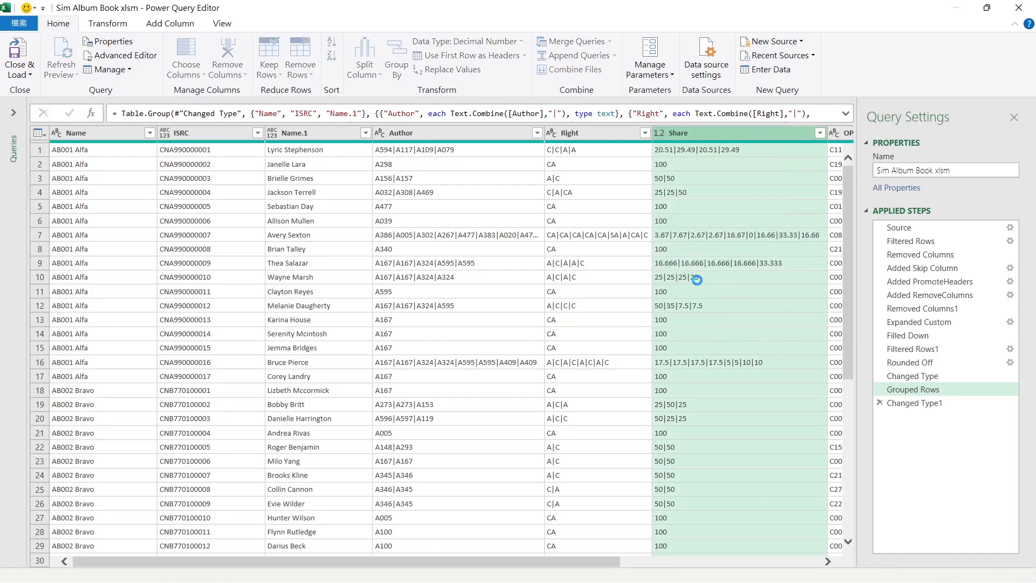
pyautogui.click(22, 54)
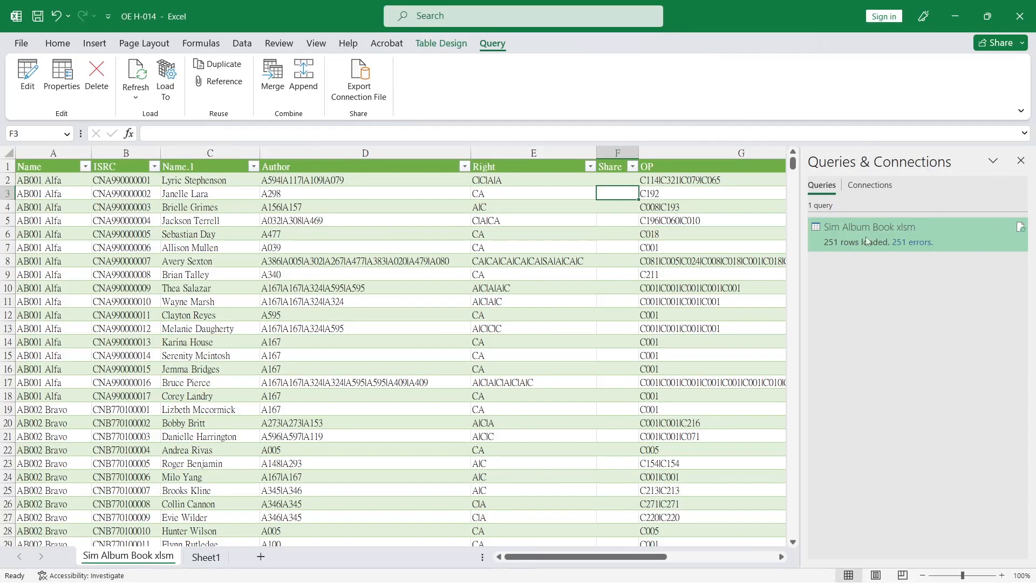
pyautogui.click(1021, 161)
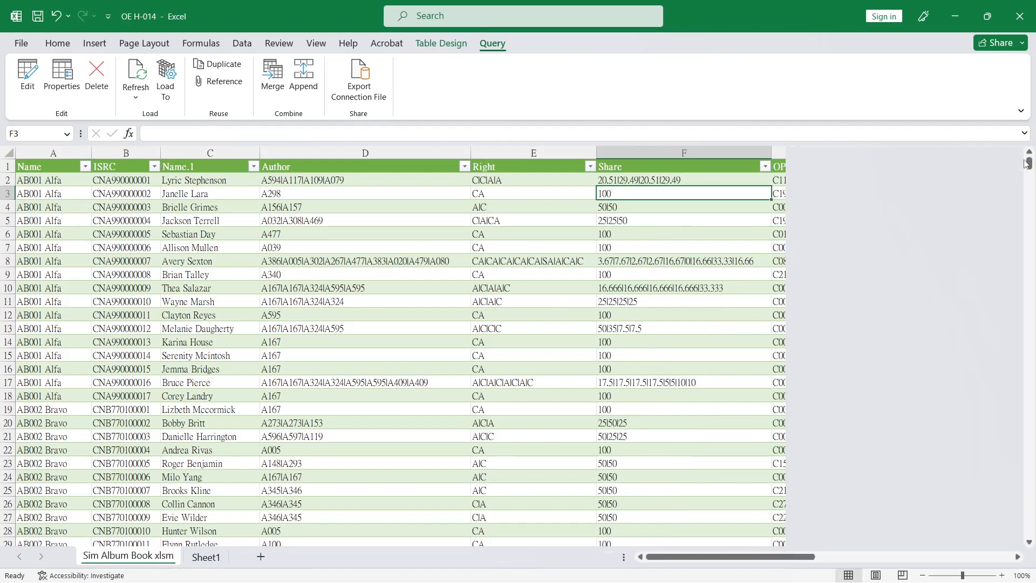